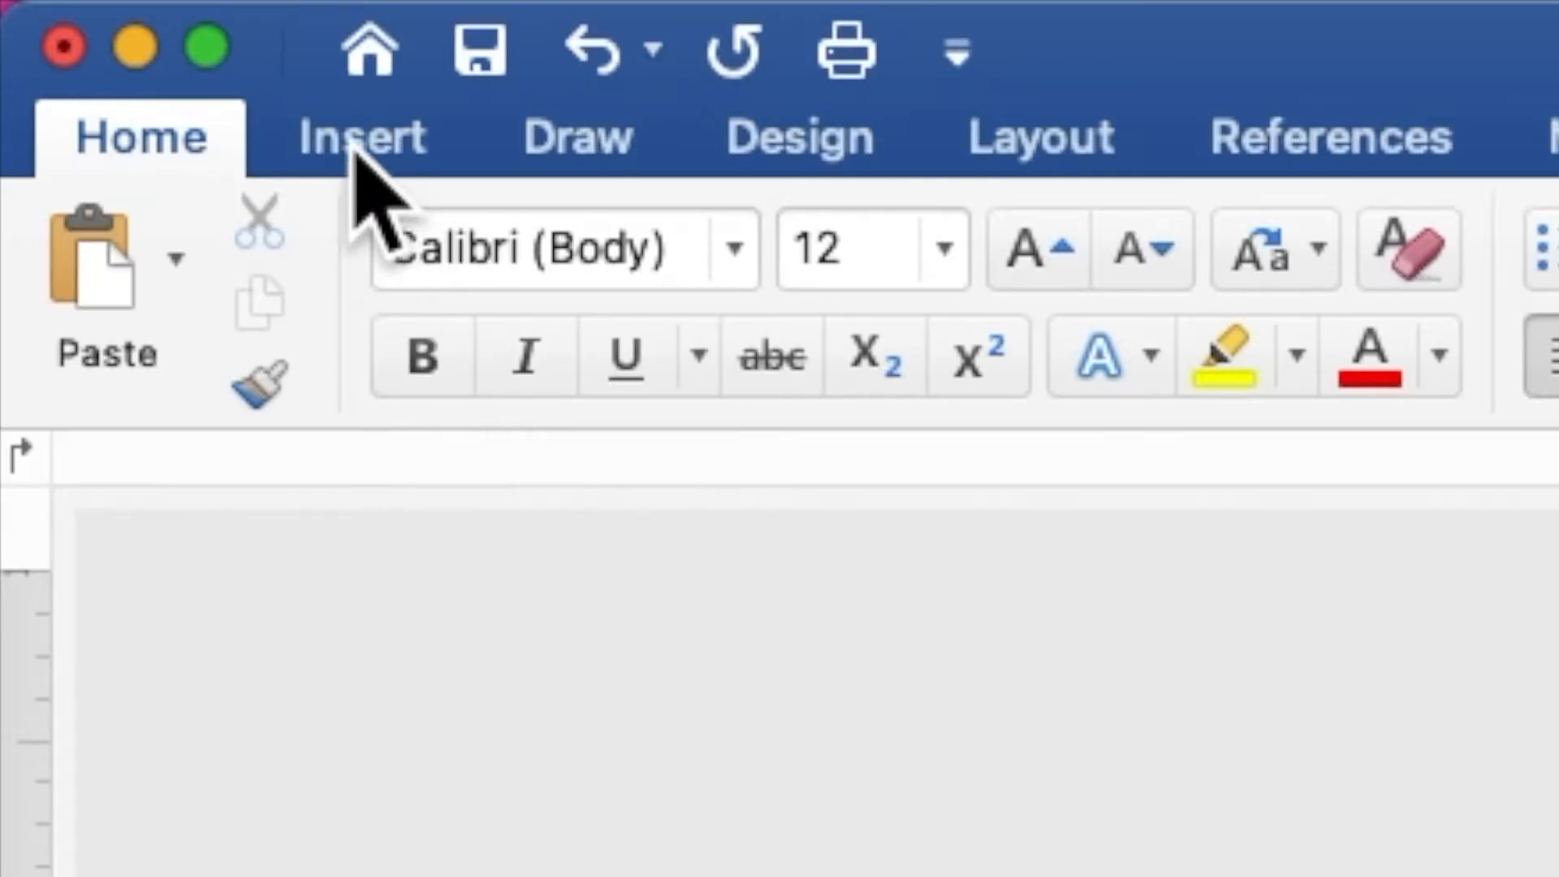
Insert the picture RED LAVENDER PINK FLOWERS BACKGROUND.jpg from the RED LAVENDER PINK WED folder on the Desktop.
left_click(357, 142)
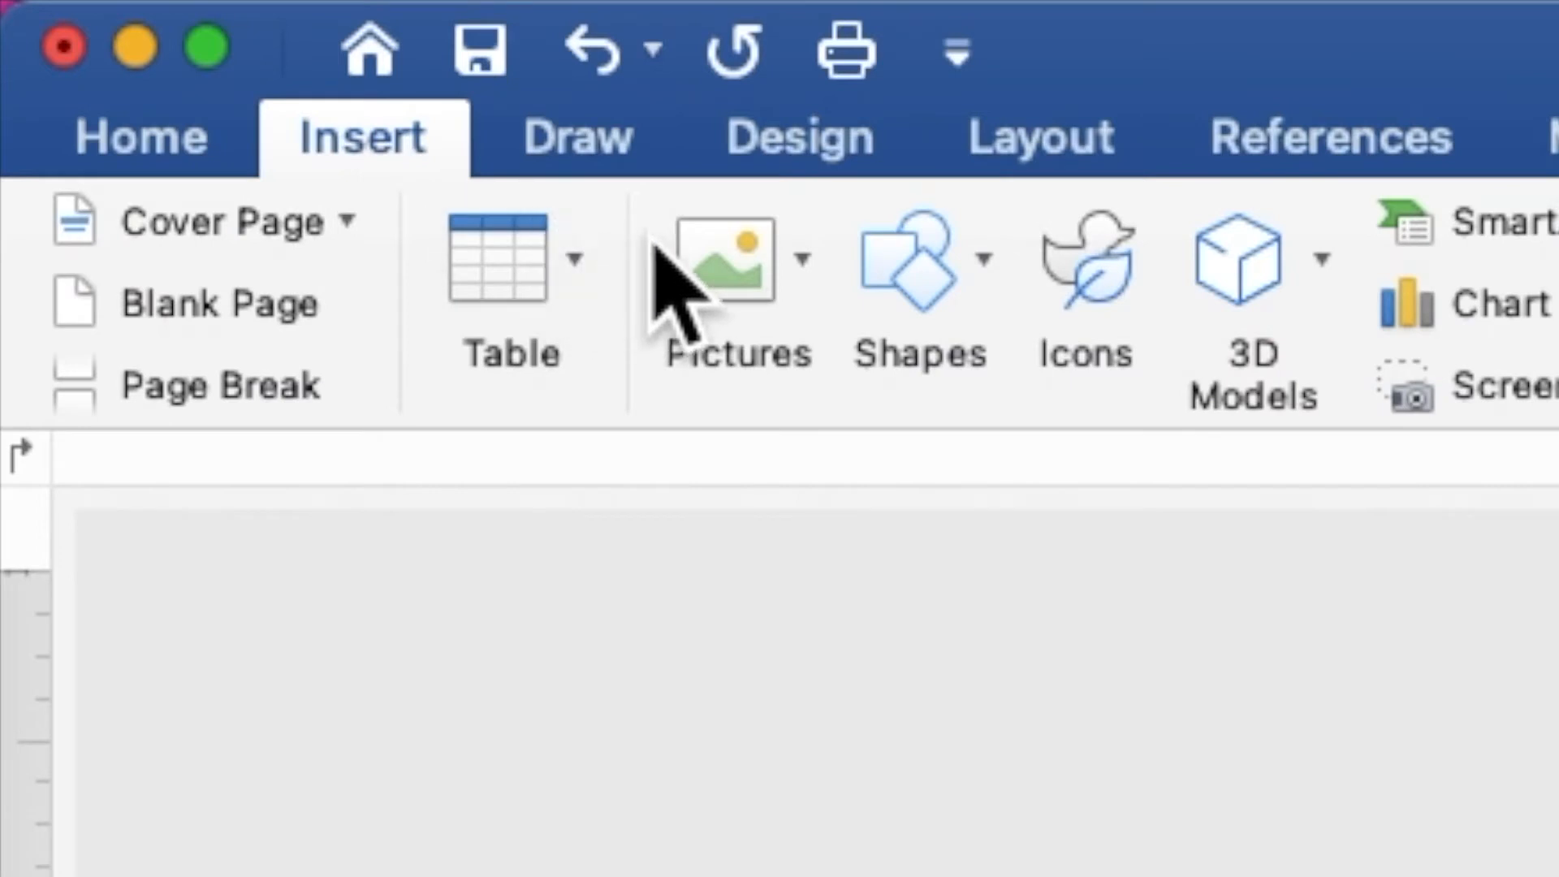
left_click(710, 261)
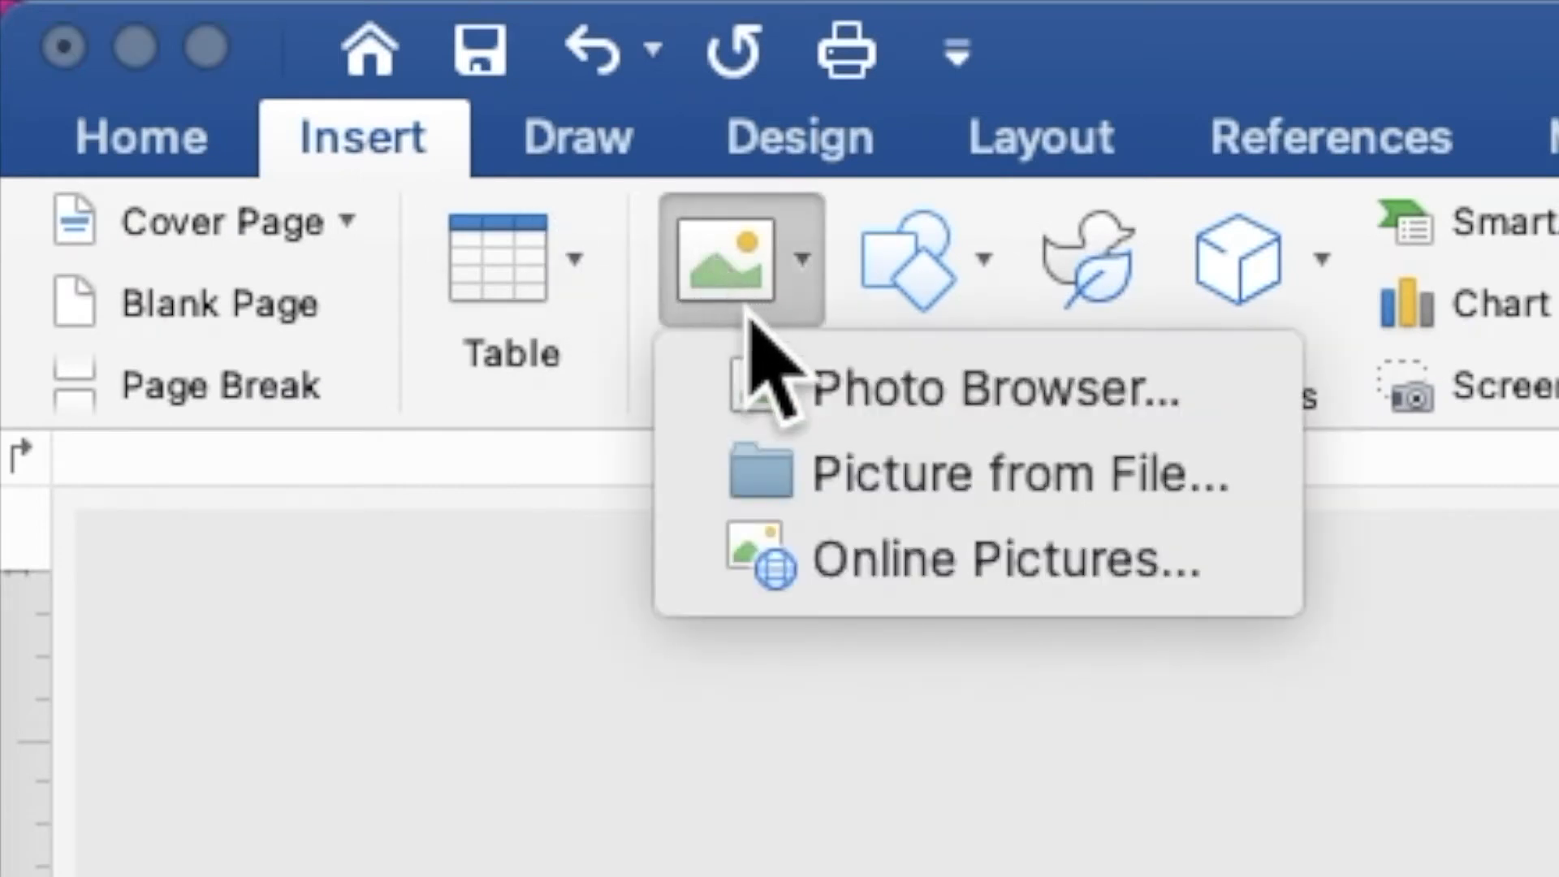
left_click(841, 475)
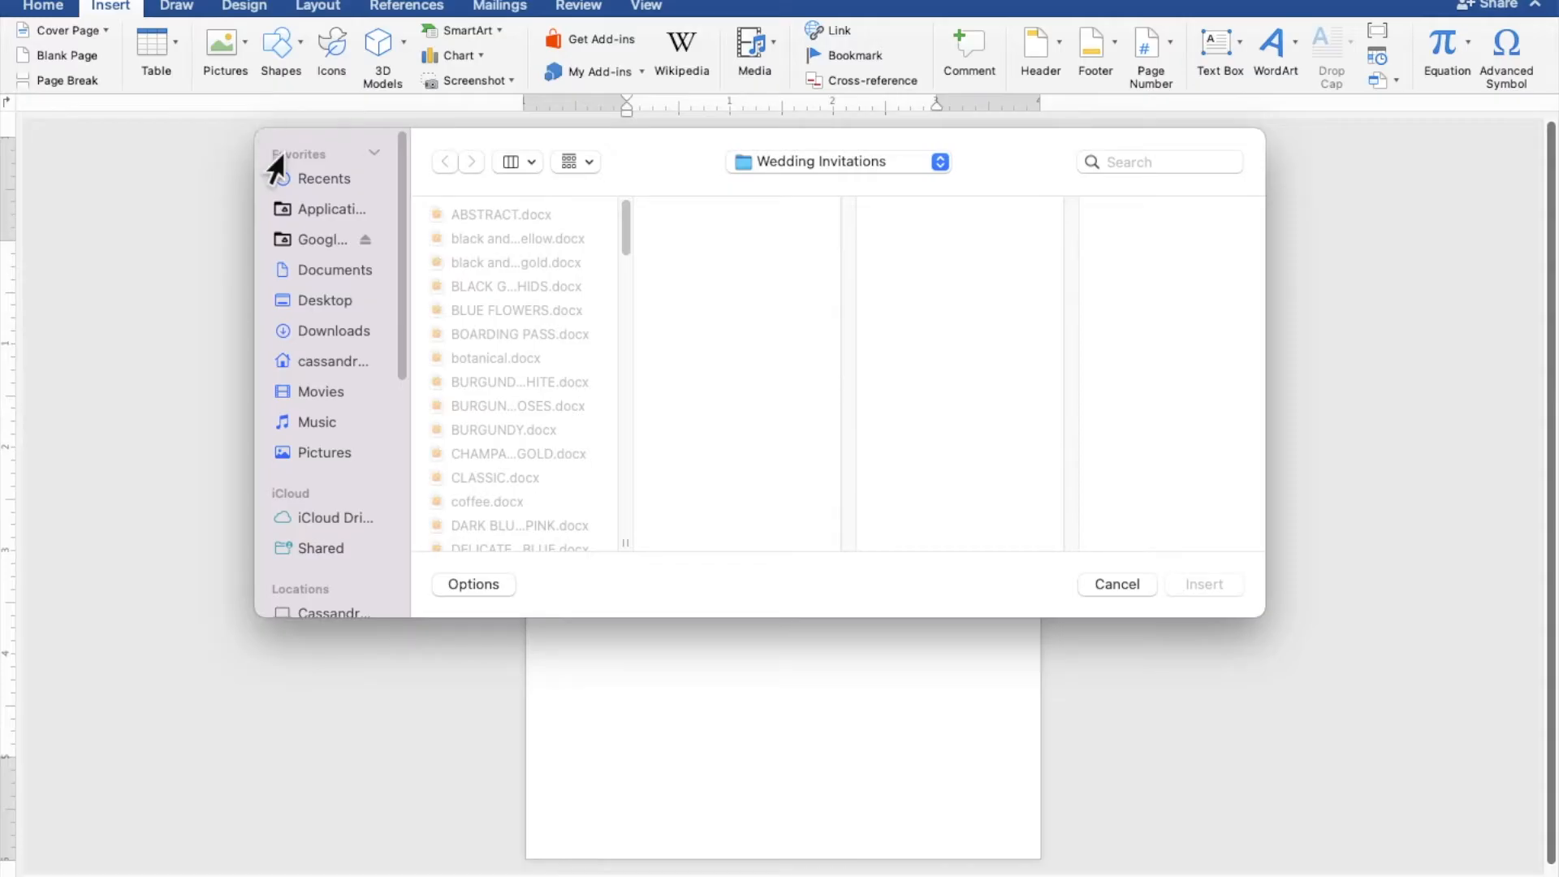
left_click(328, 312)
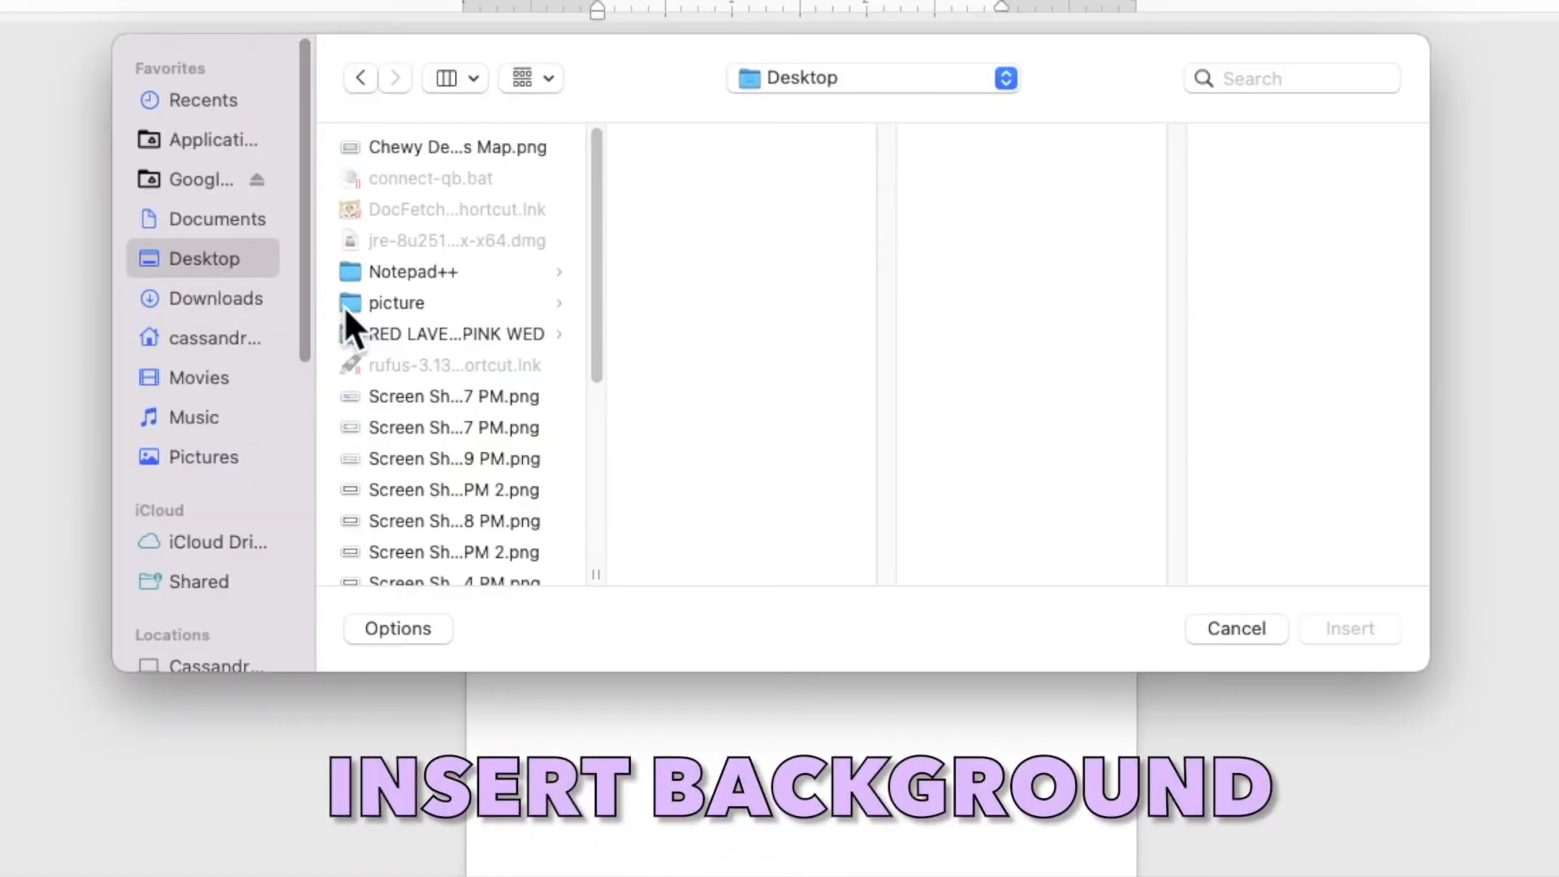
left_click(403, 330)
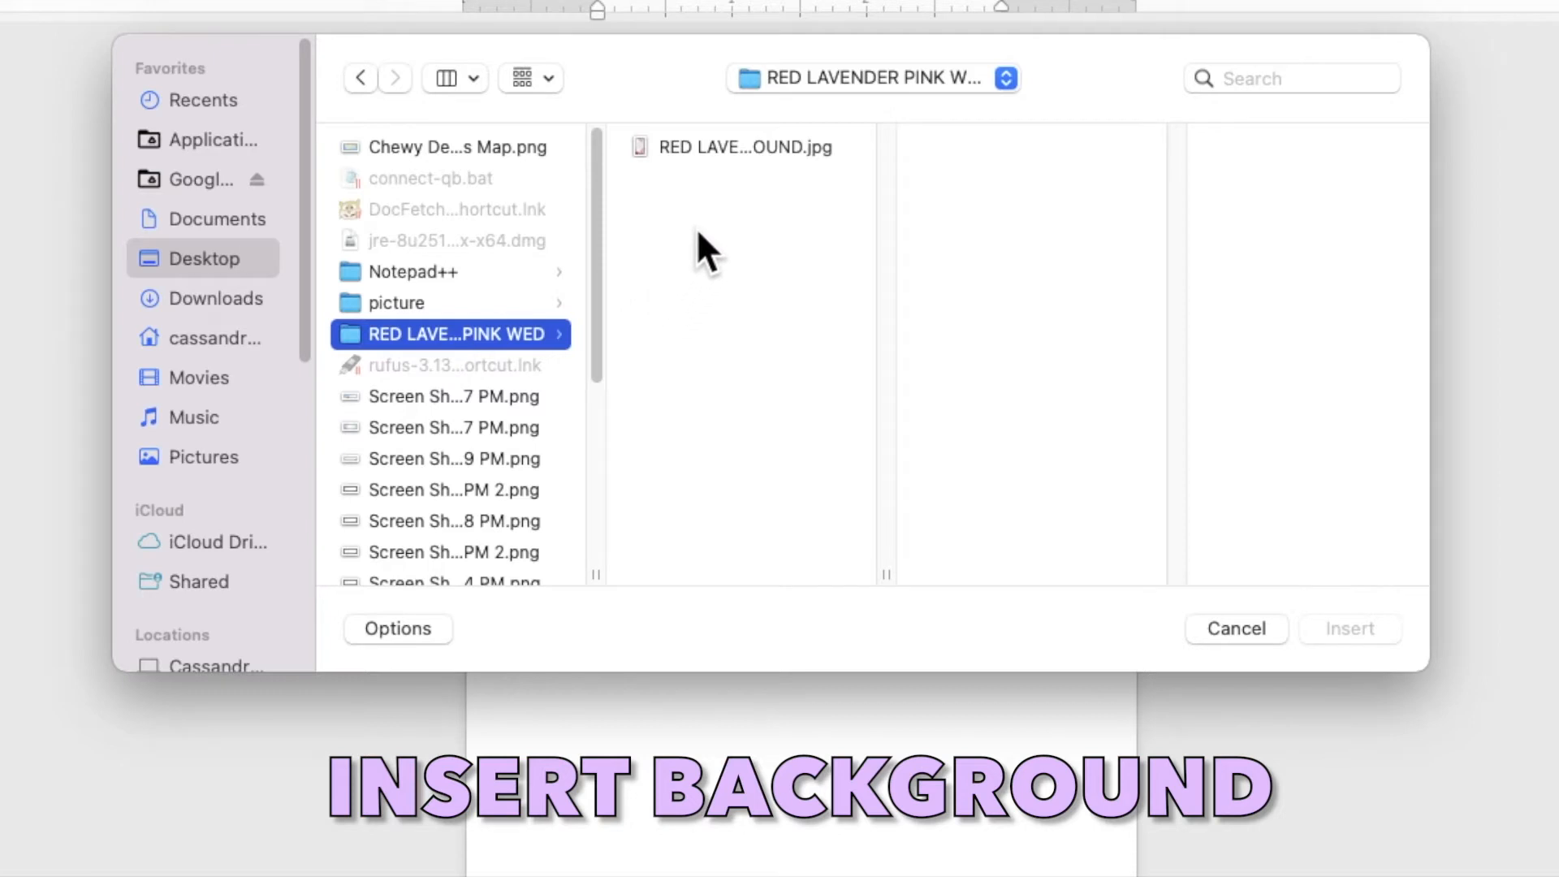
left_click(733, 145)
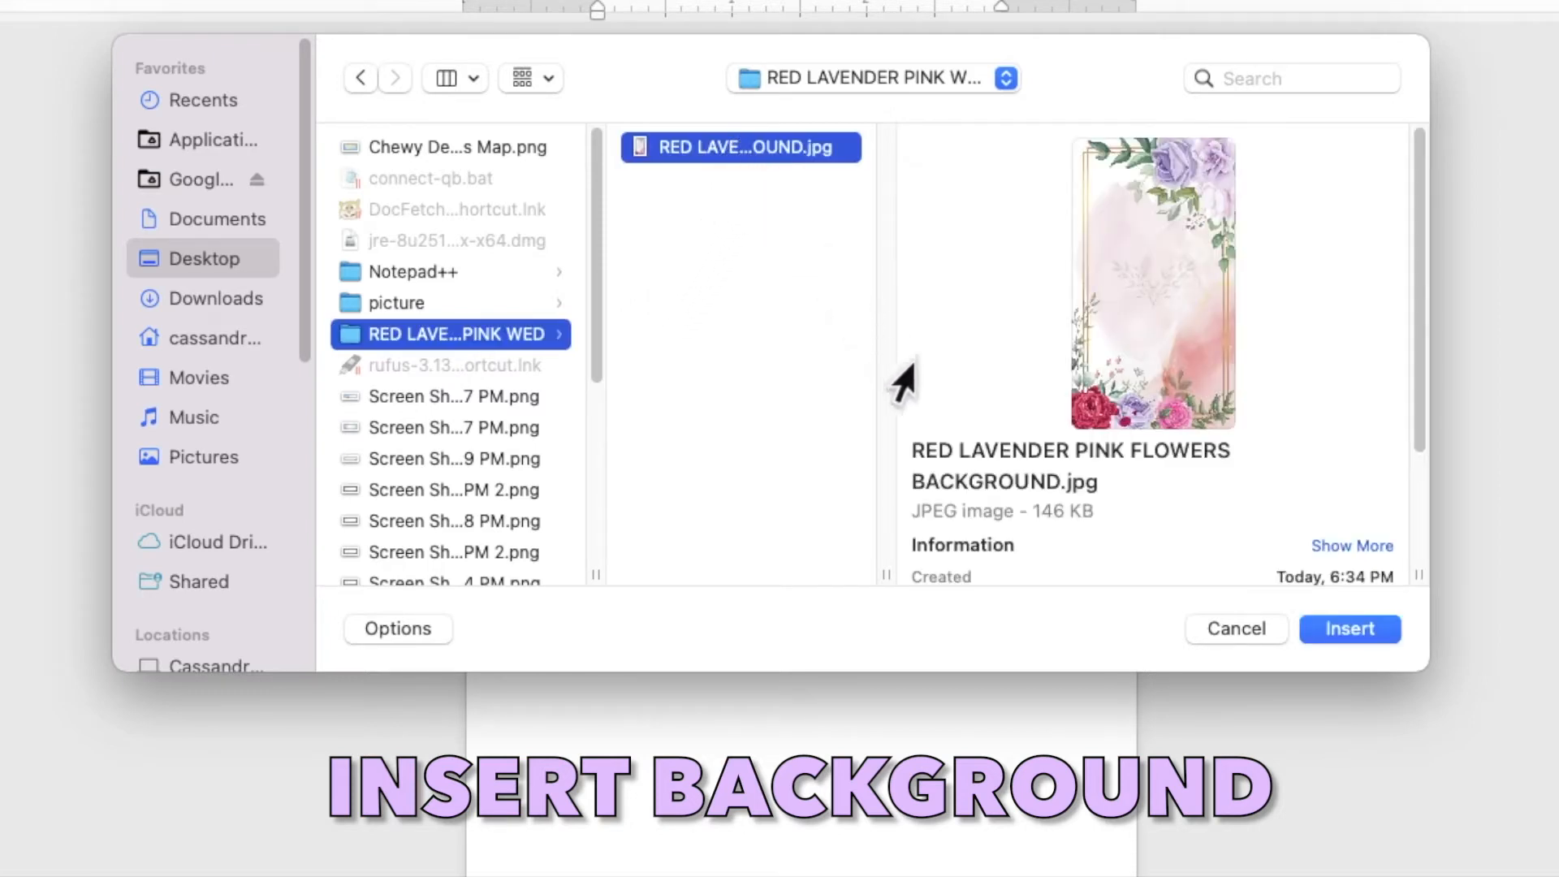
left_click(1344, 627)
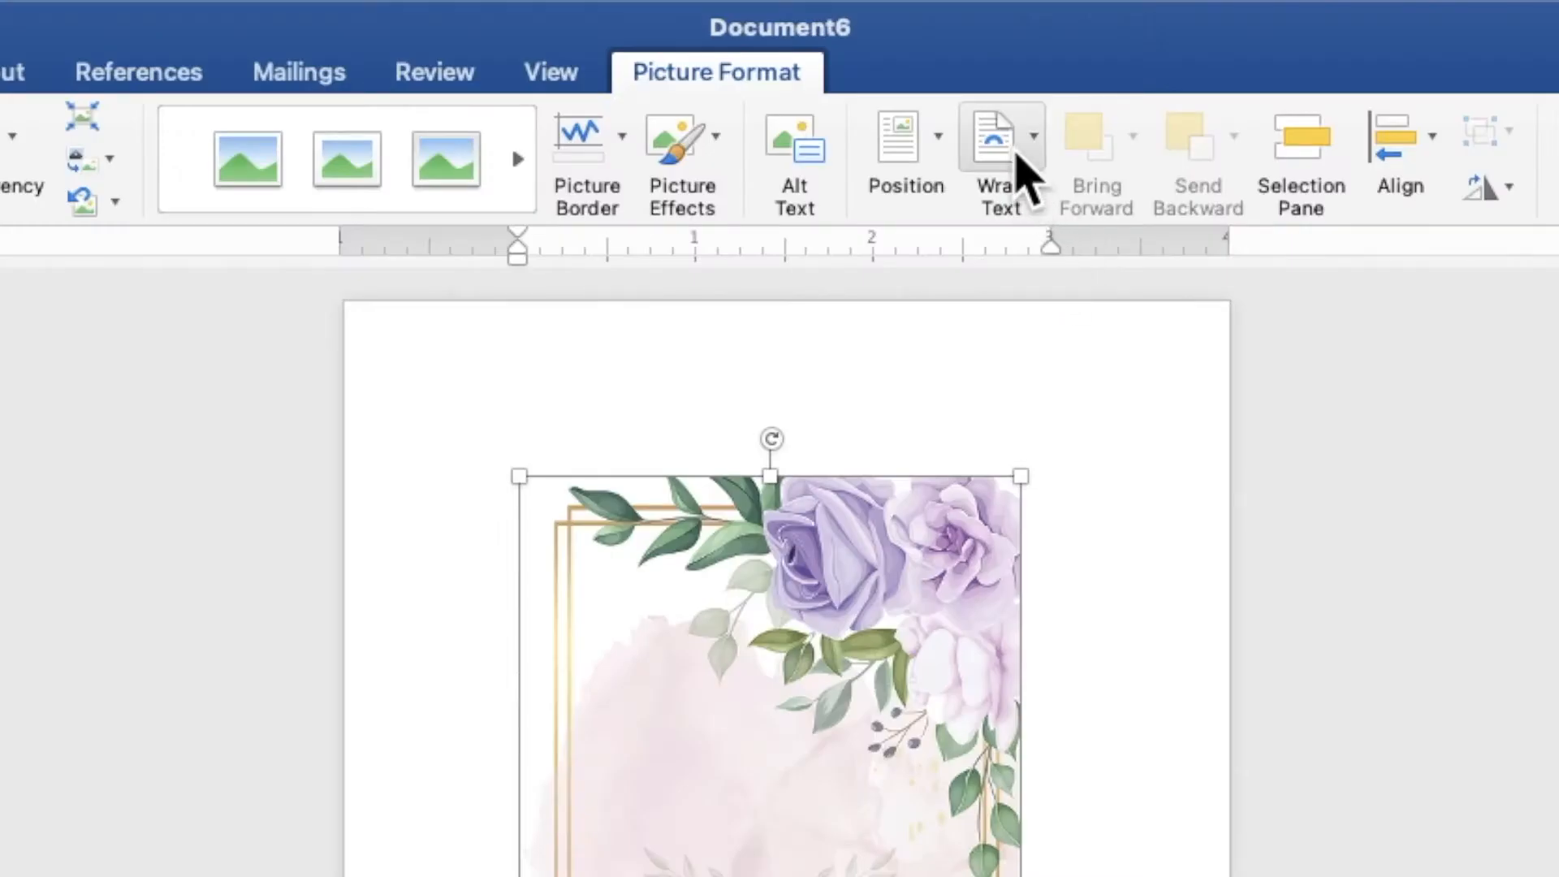
Set the floral picture's wrapping to Behind Text and move and stretch it to cover the whole page.
left_click(916, 55)
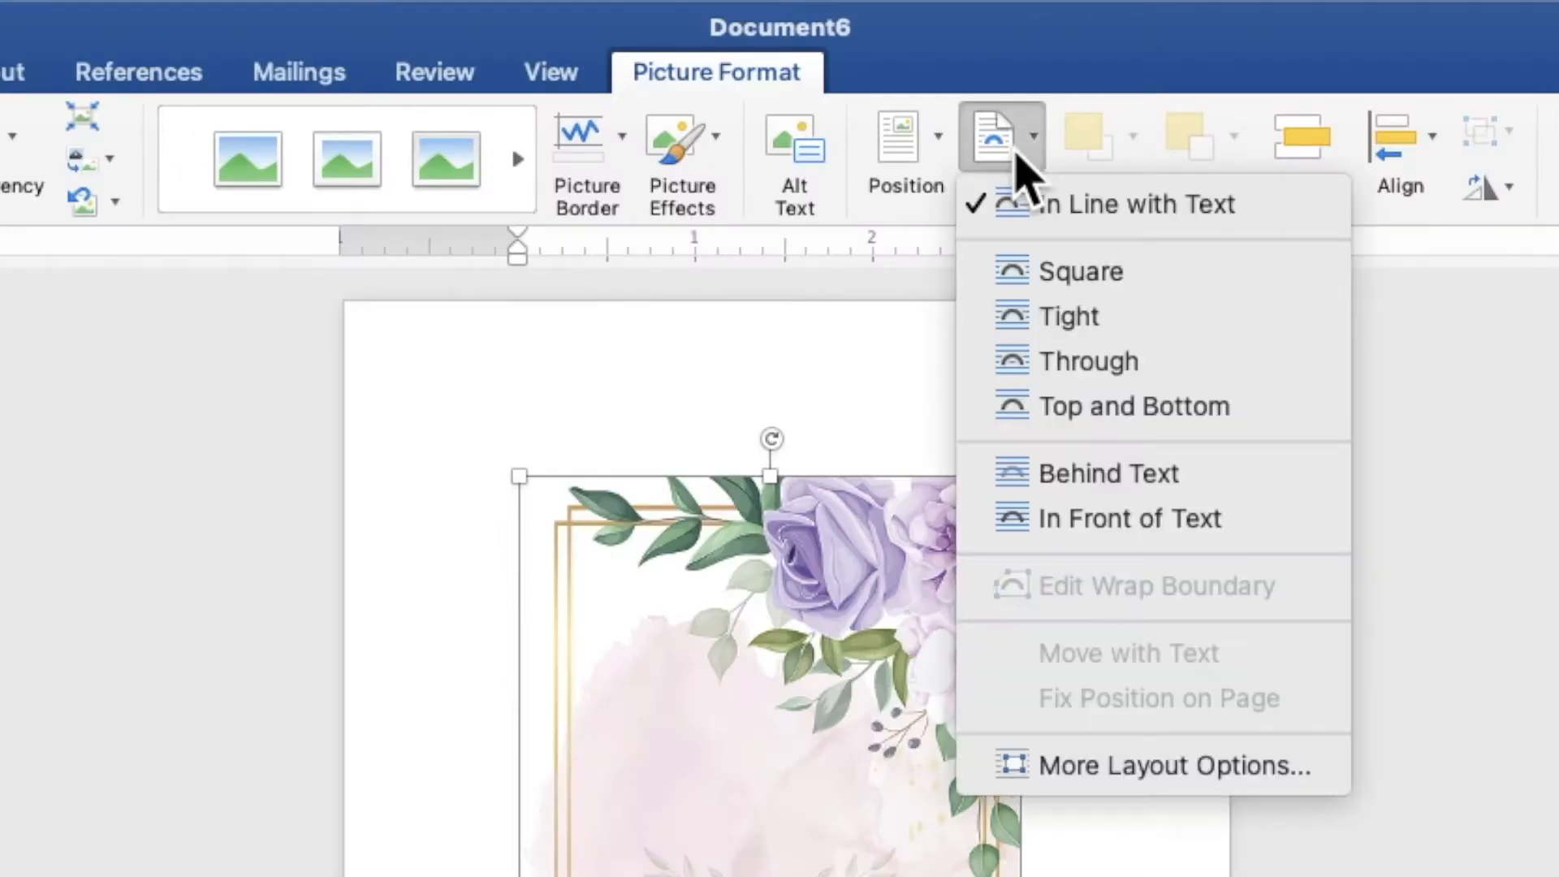
left_click(1125, 479)
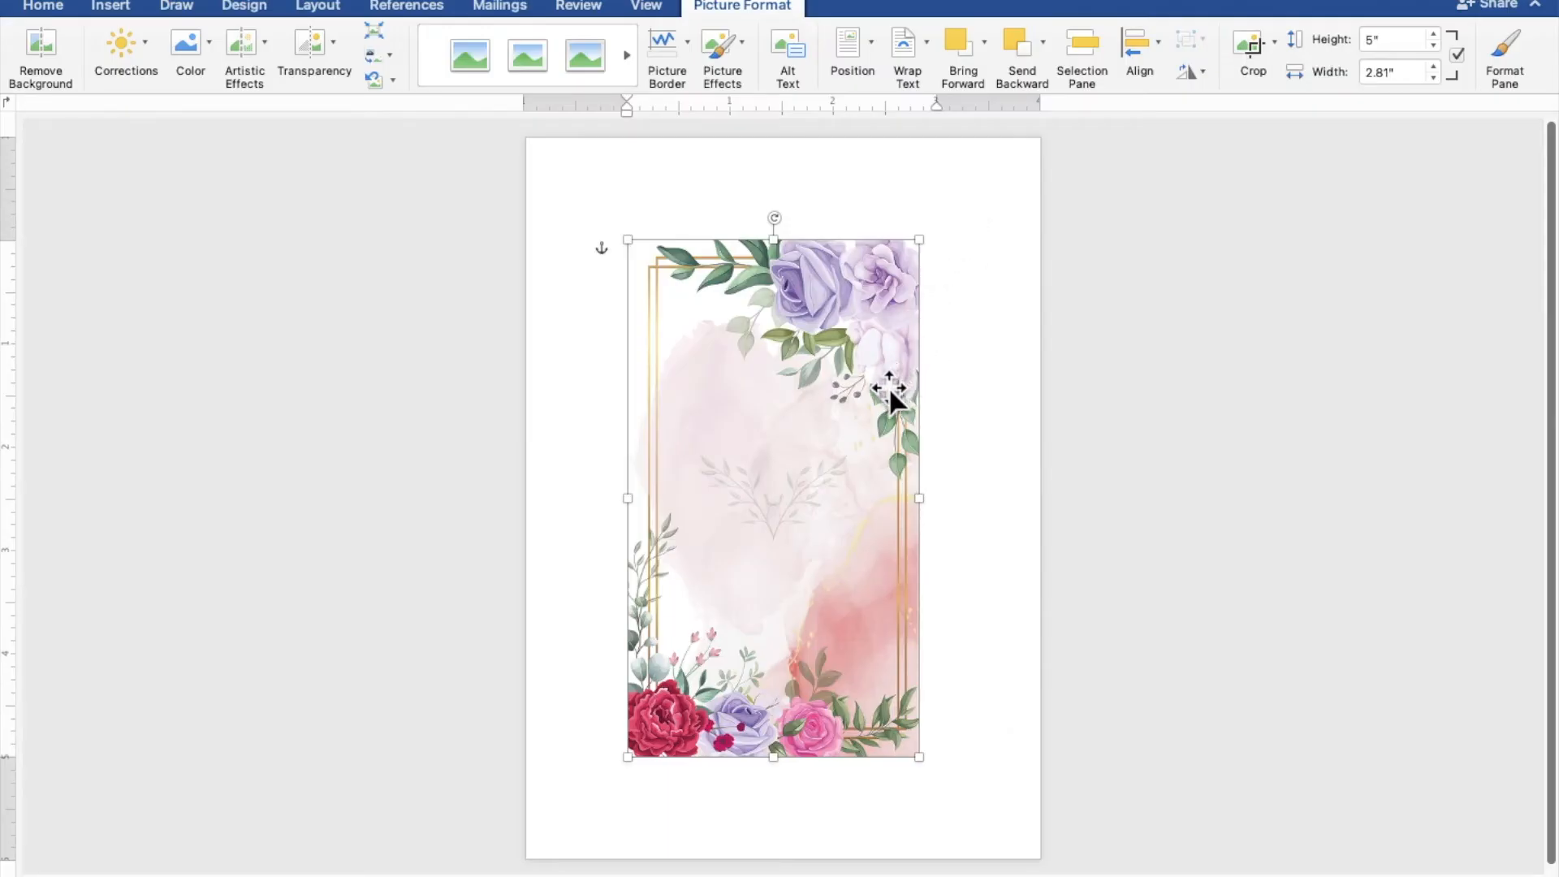
left_click_drag(888, 385, 786, 281)
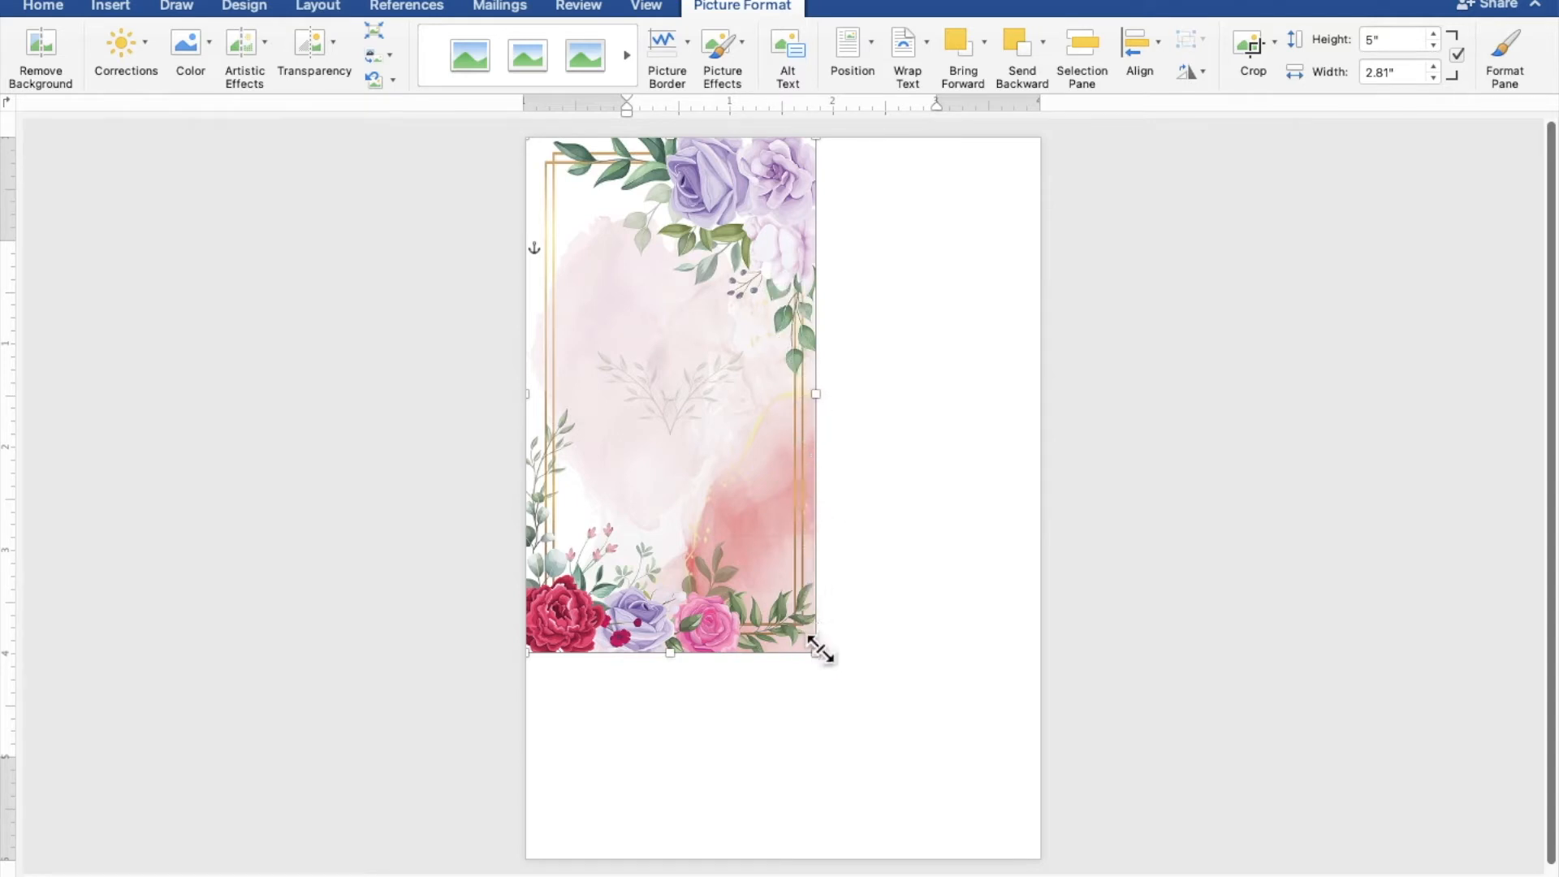
left_click_drag(820, 654, 932, 783)
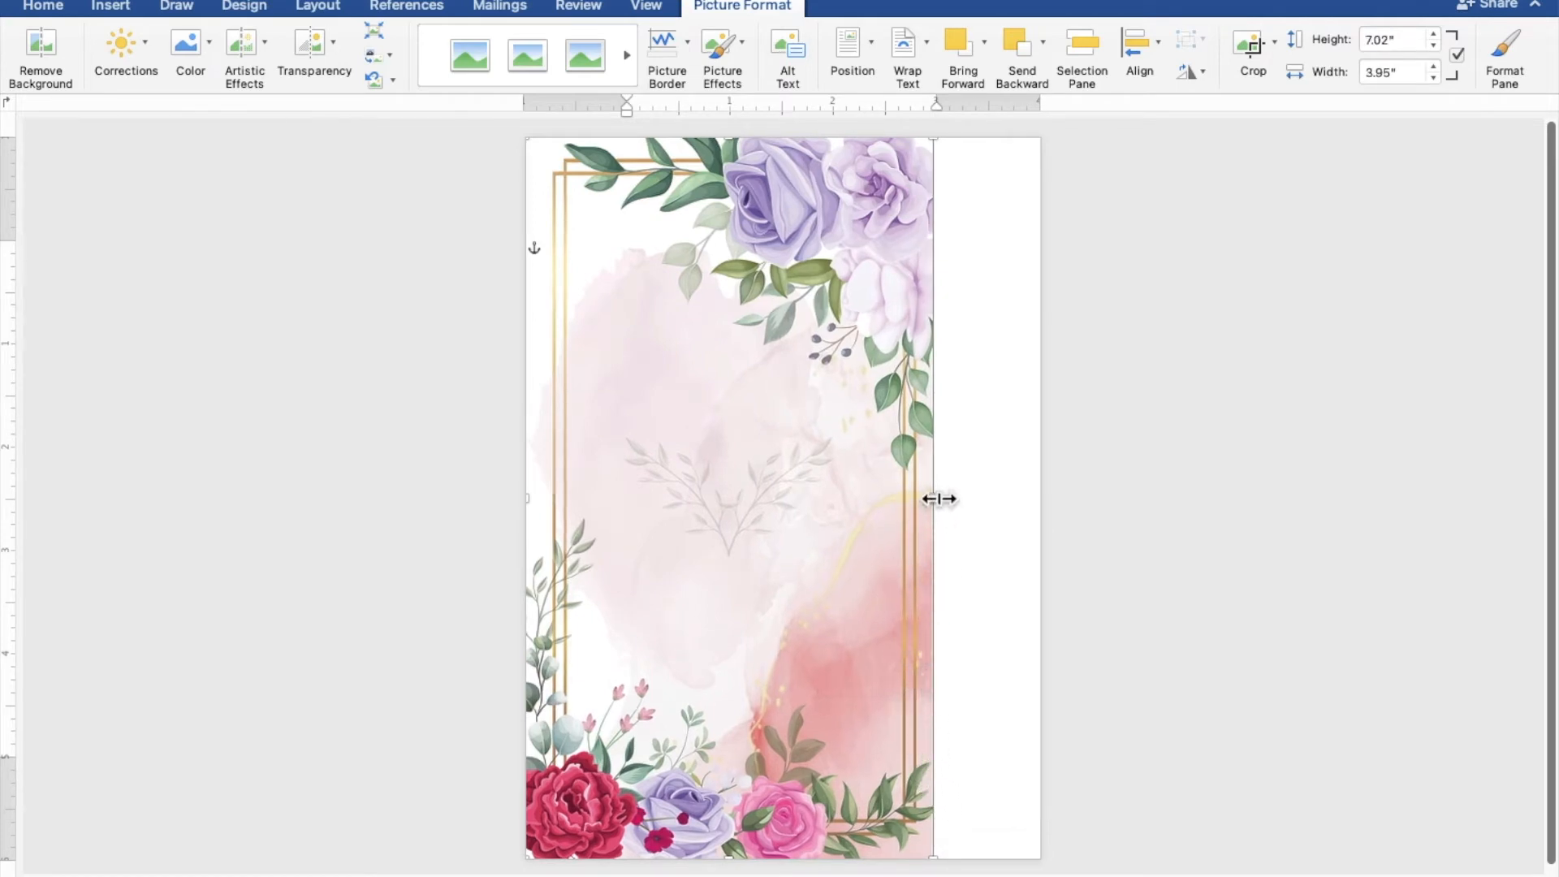
left_click_drag(942, 499, 1043, 497)
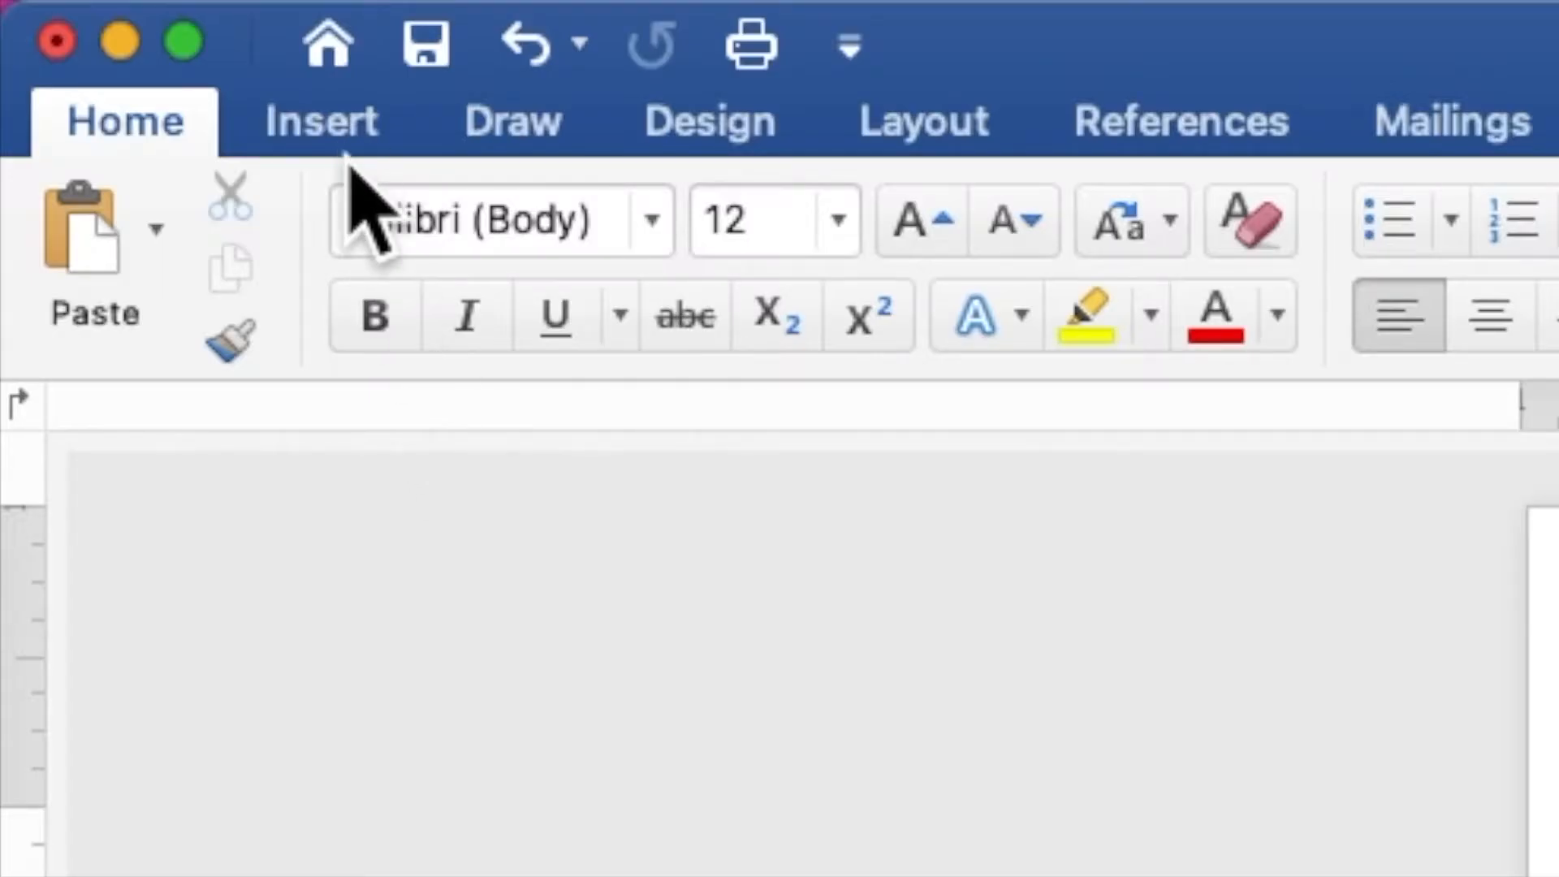
Draw a rectangle about 3.82" high and 4.18" wide over the middle of the floral background.
left_click(340, 140)
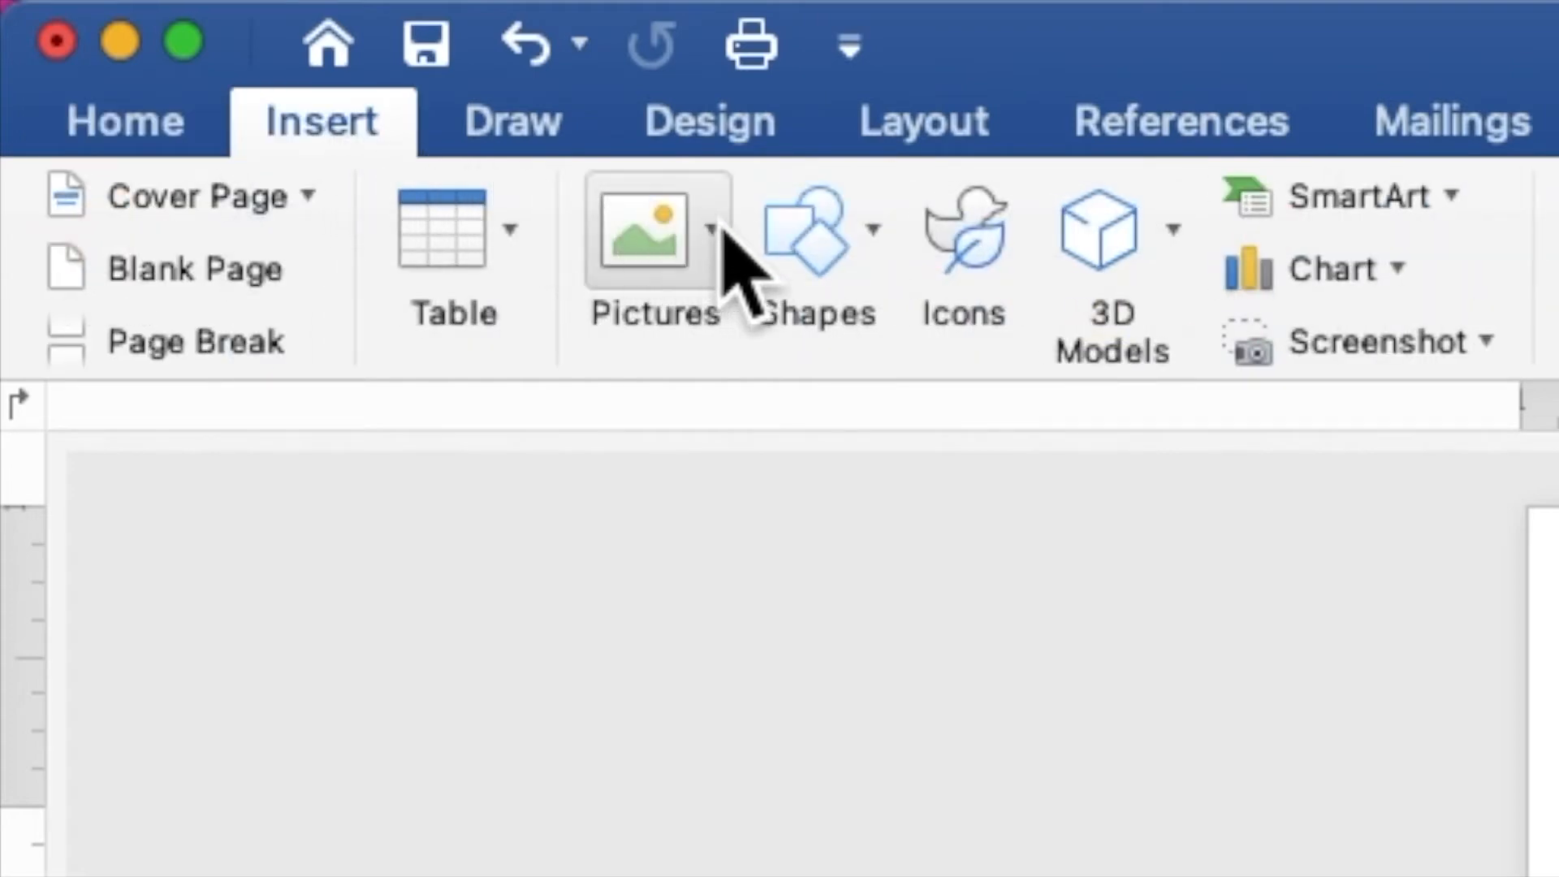
left_click(845, 292)
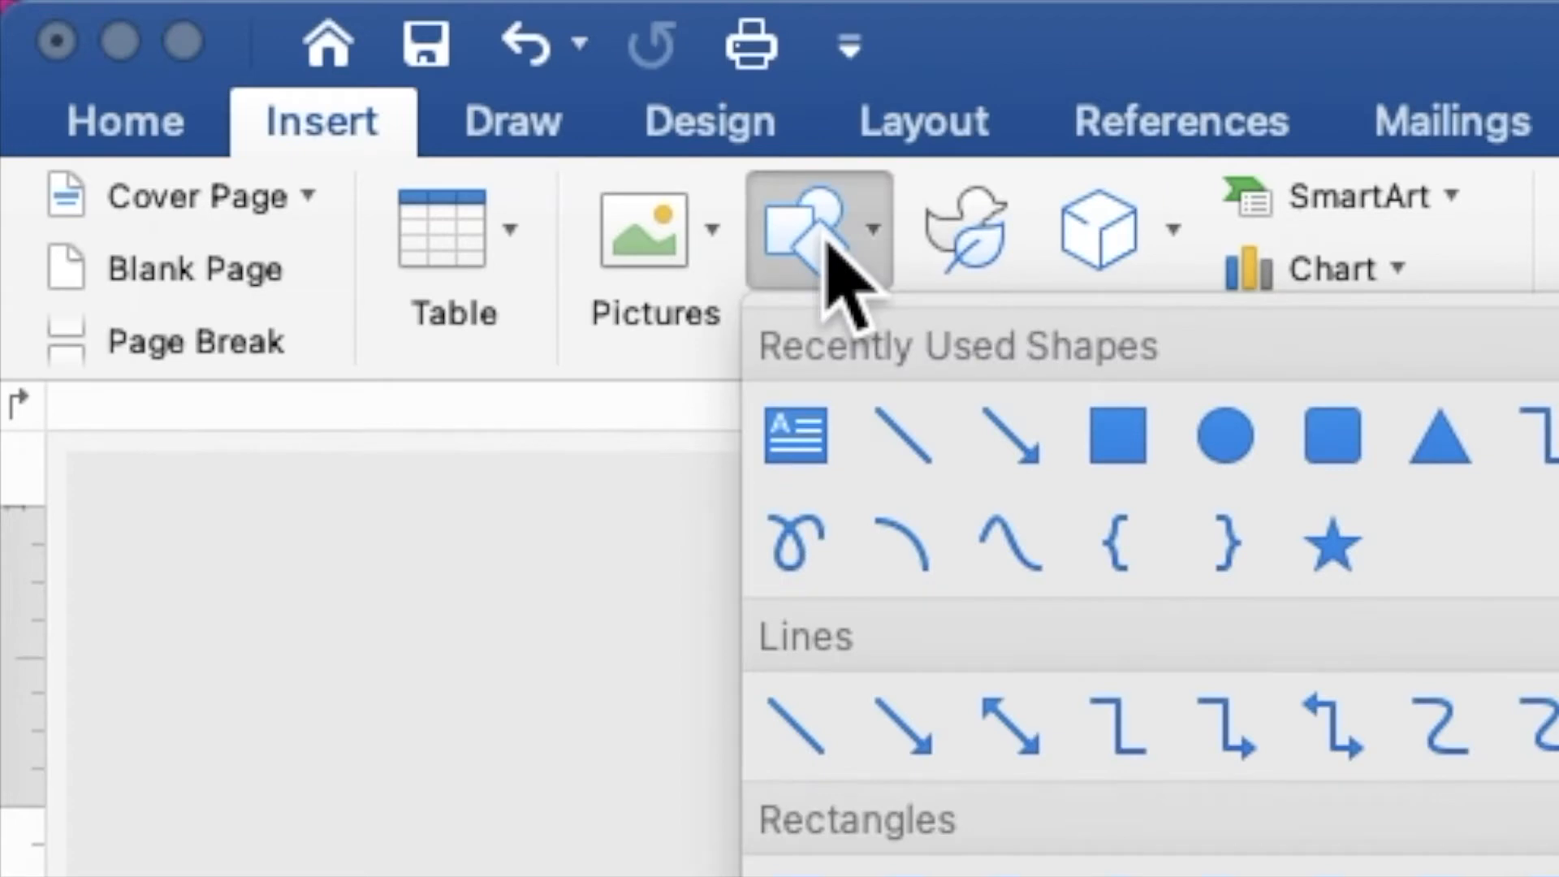
left_click(1133, 469)
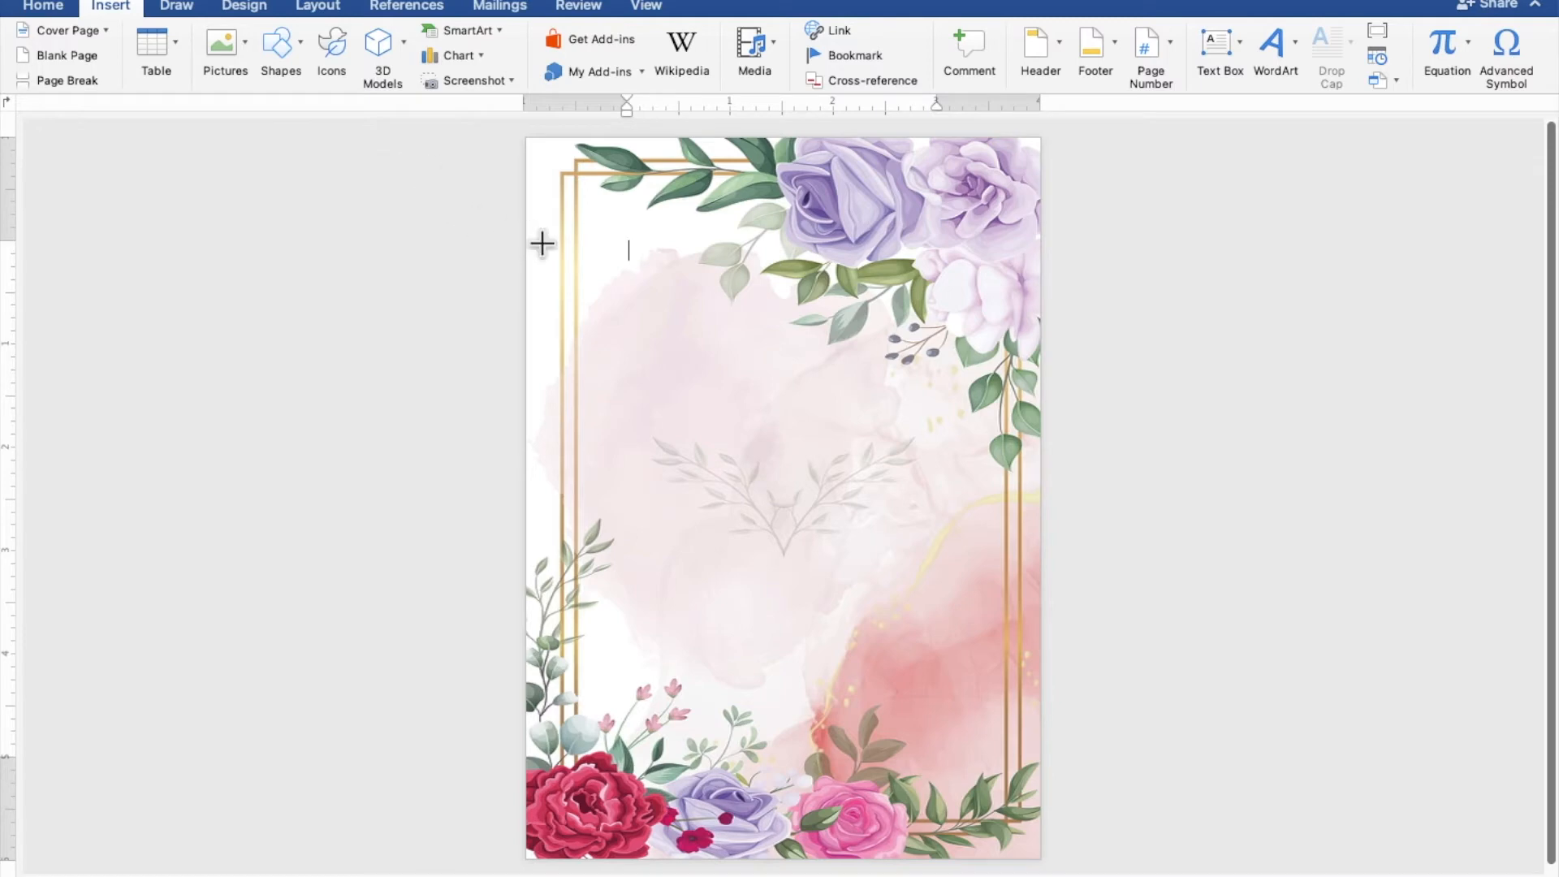
mouse_move(577, 282)
left_mouse_down()
mouse_move(769, 527)
mouse_move(1009, 677)
left_mouse_up()
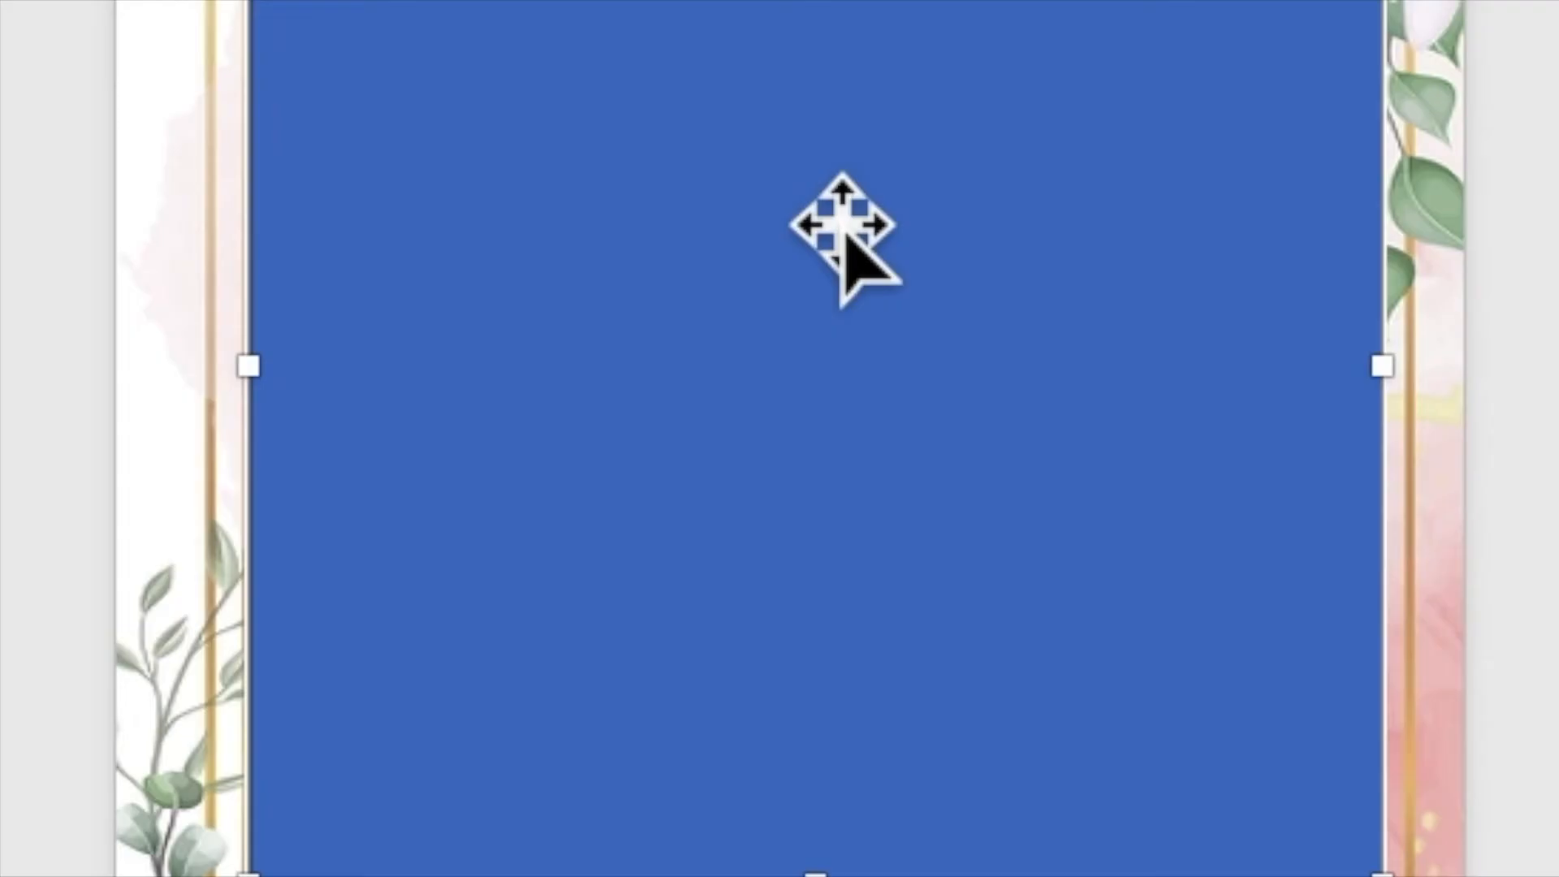
Add the text "TOGETHER WITH THEIR FAMILIES" inside the rectangle, followed by a blank line.
right_click(841, 216)
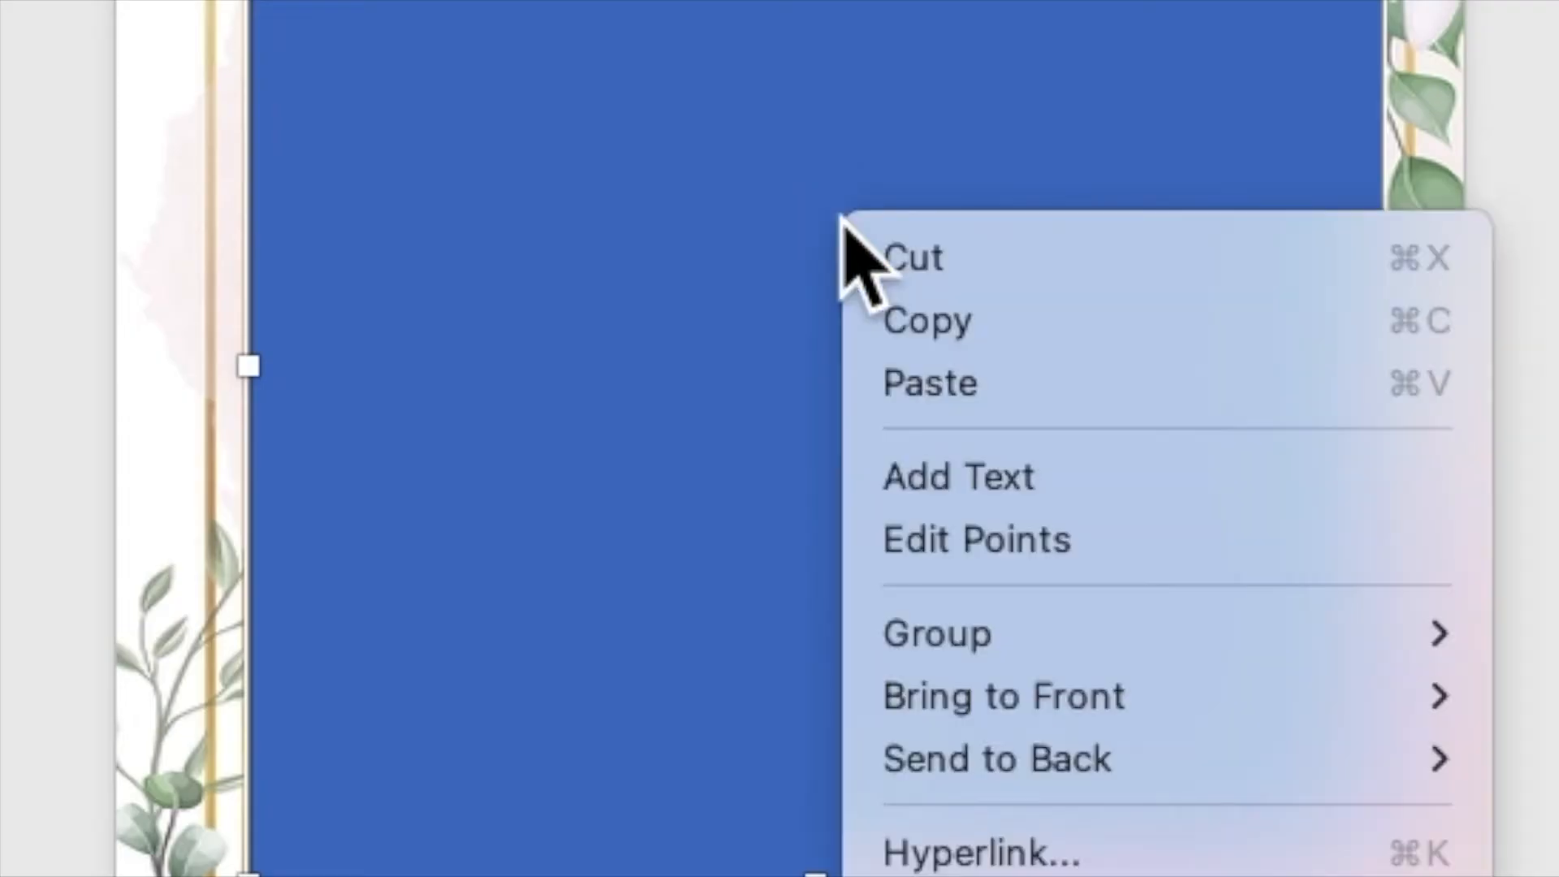
left_click(920, 479)
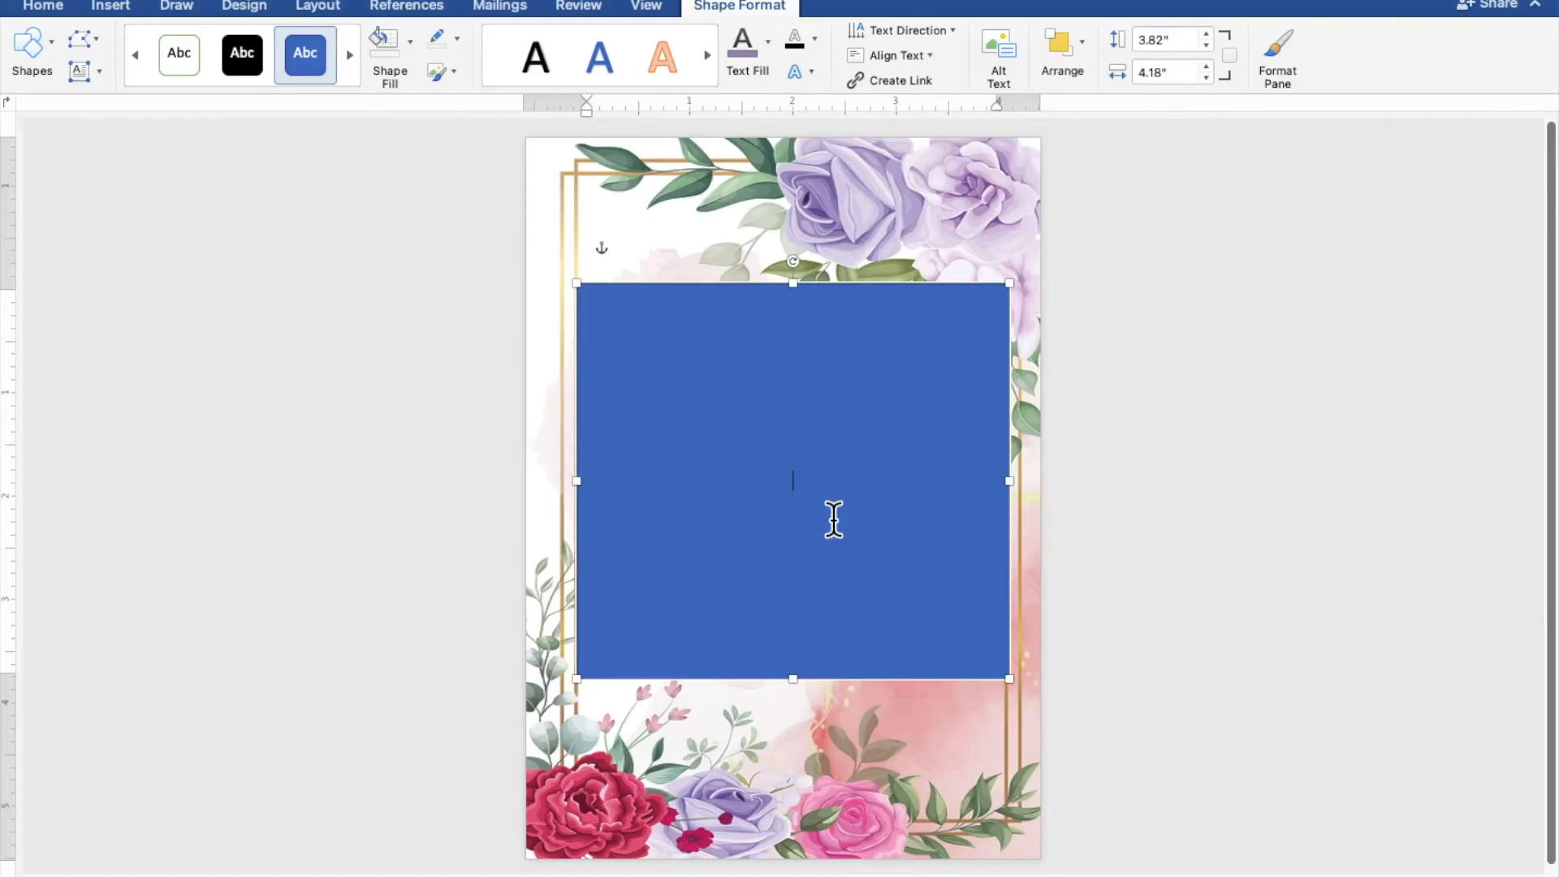
scroll(758, 564, "up", 5, "ctrl")
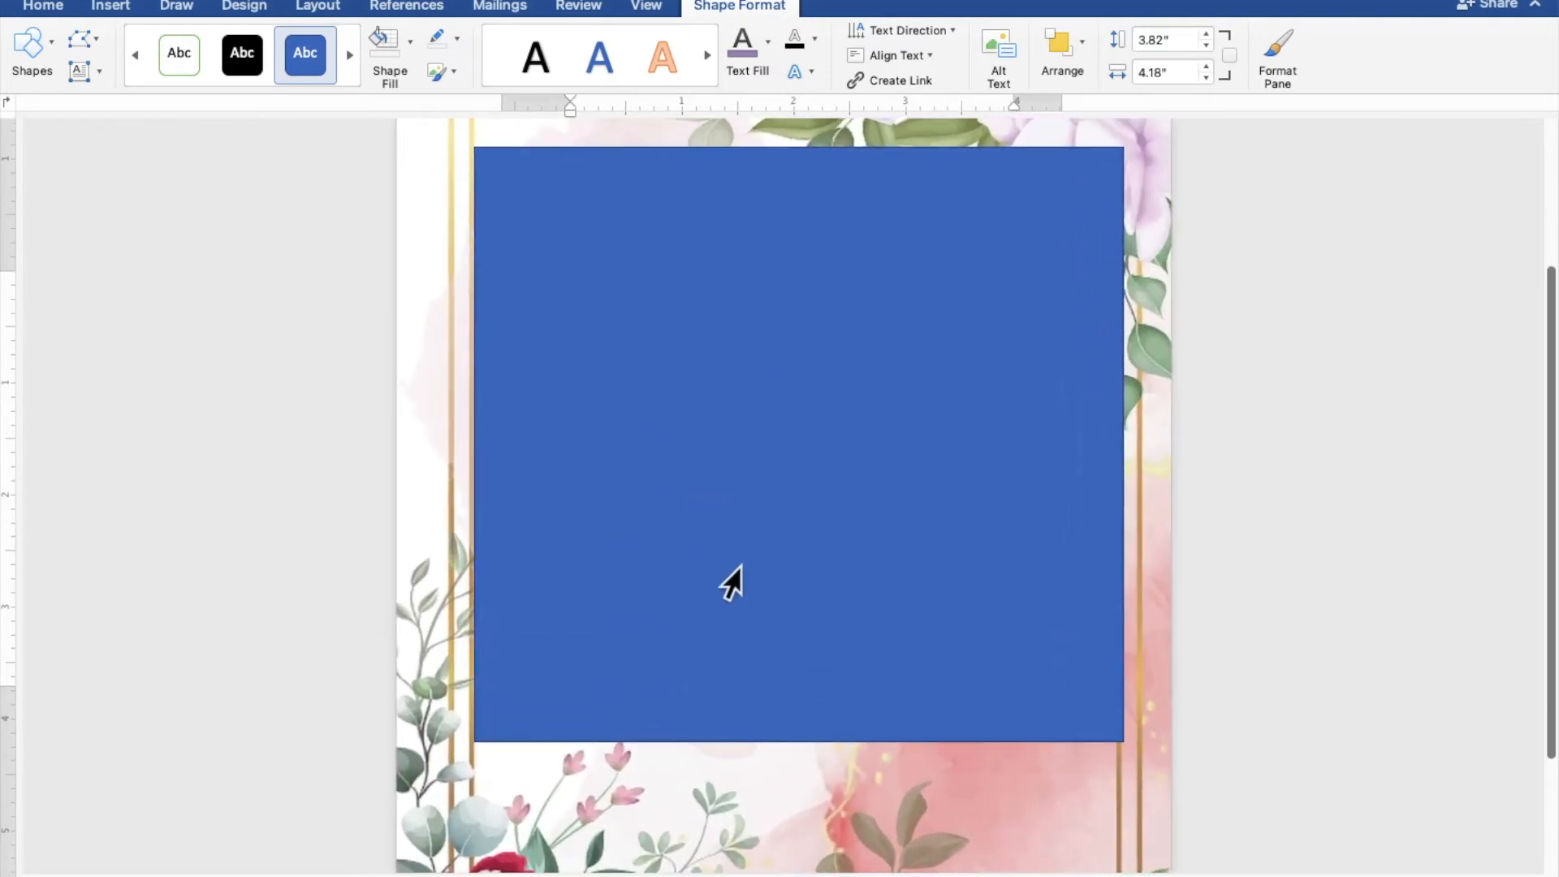
scroll(731, 583, "up", 4, "ctrl")
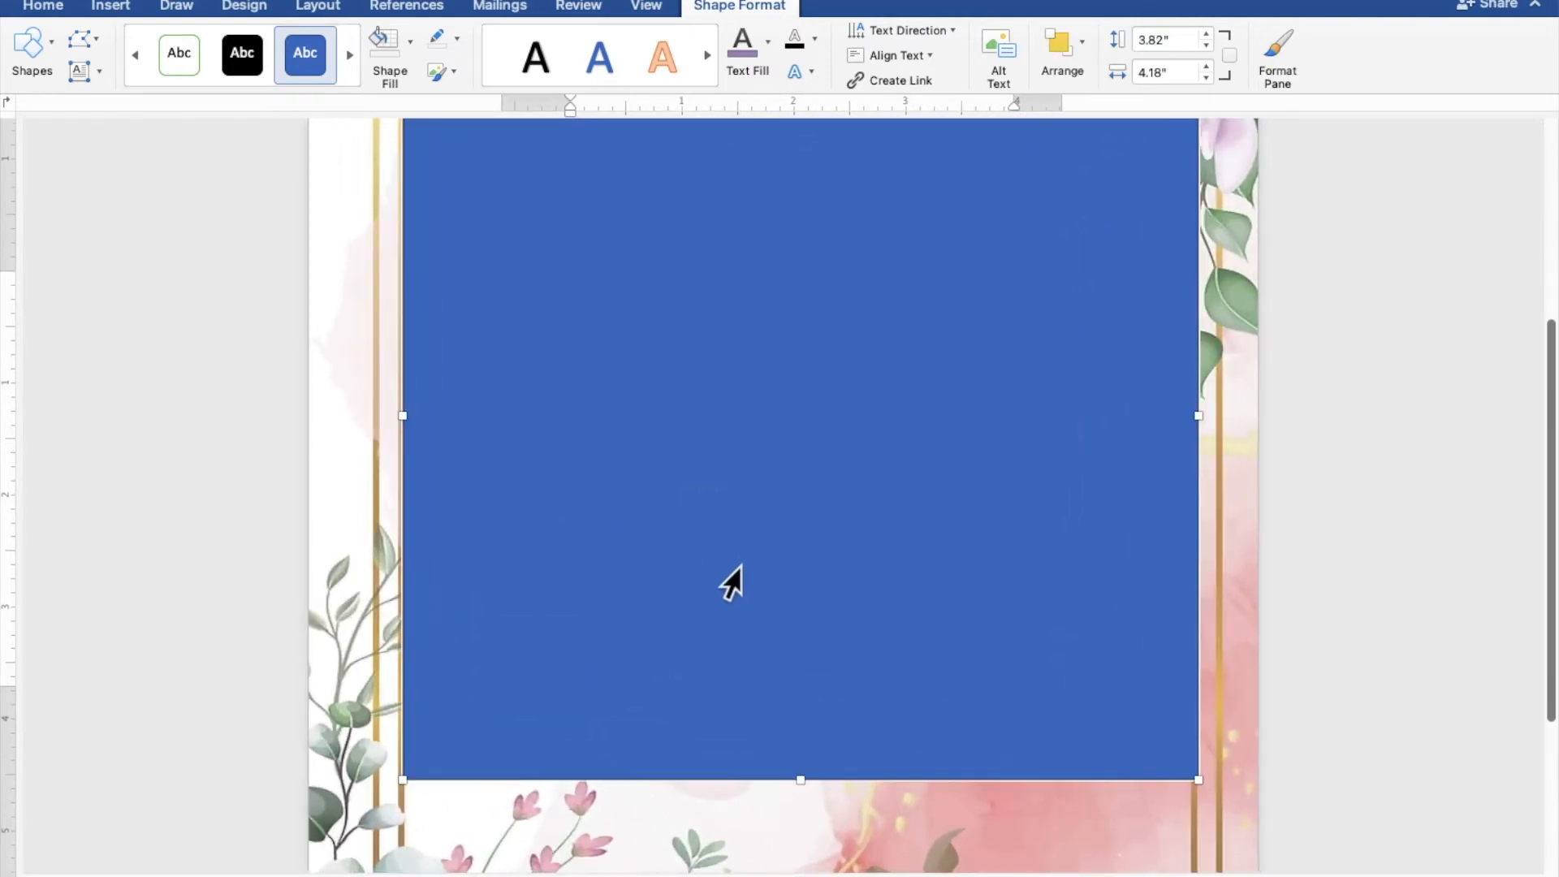
scroll(731, 583, "up", 3)
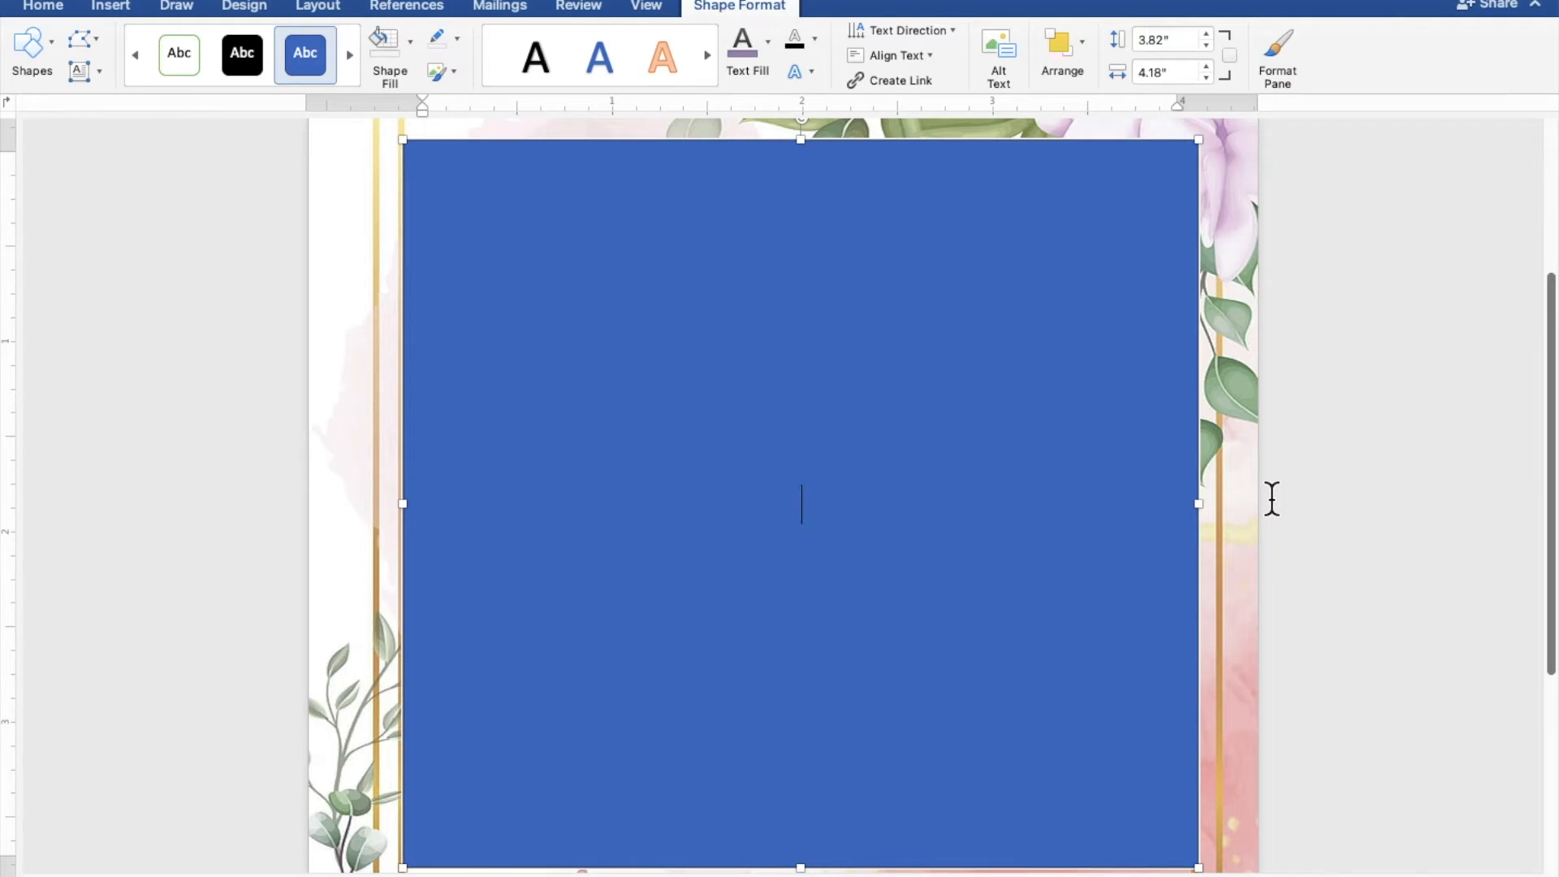
type("E")
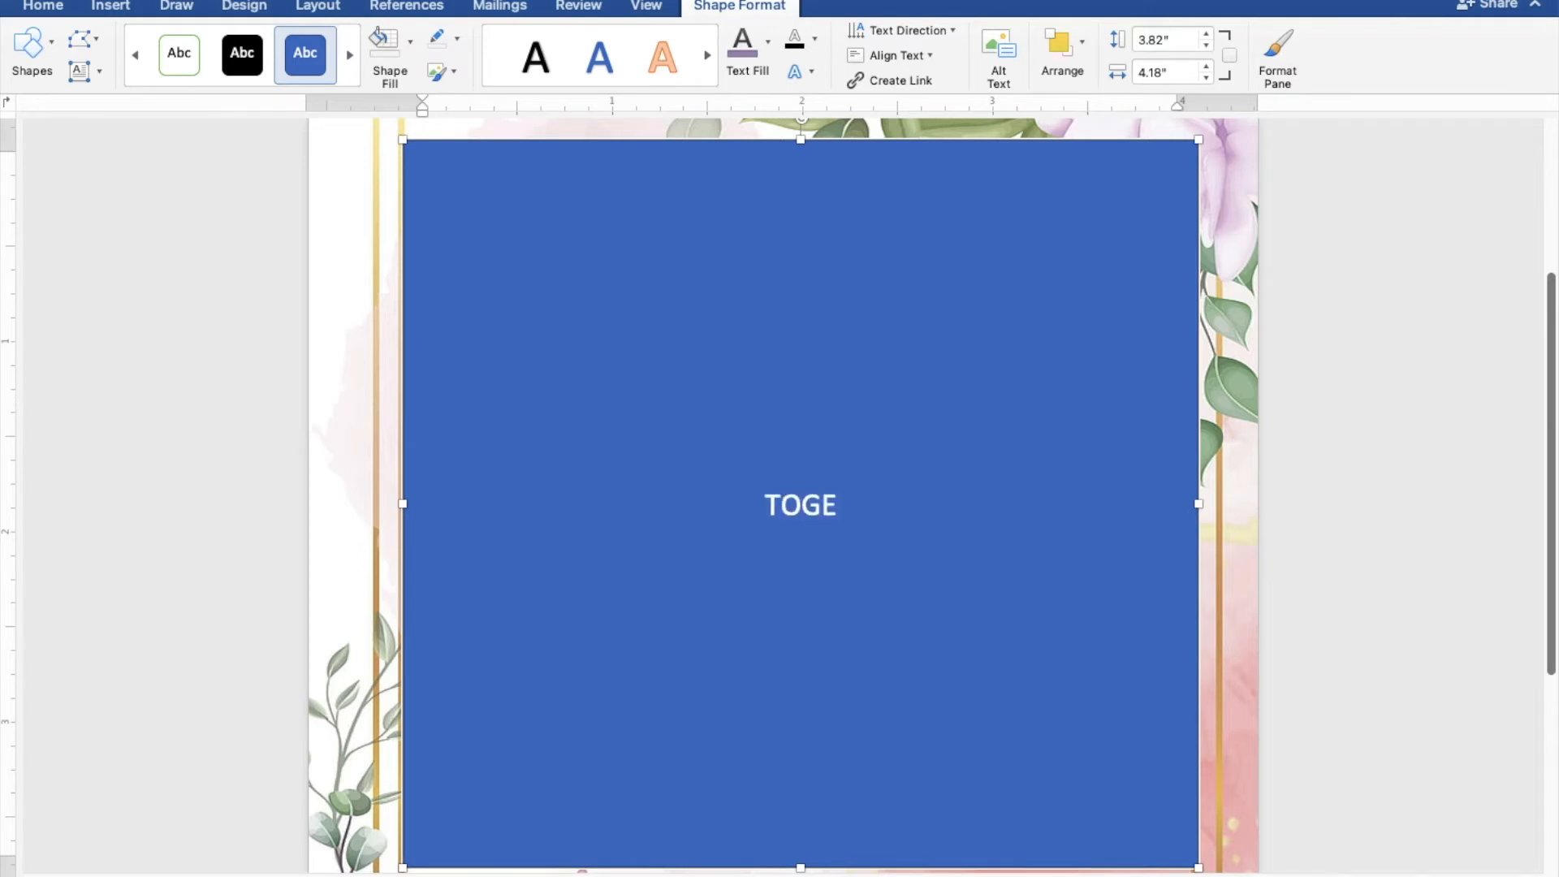
type("THER")
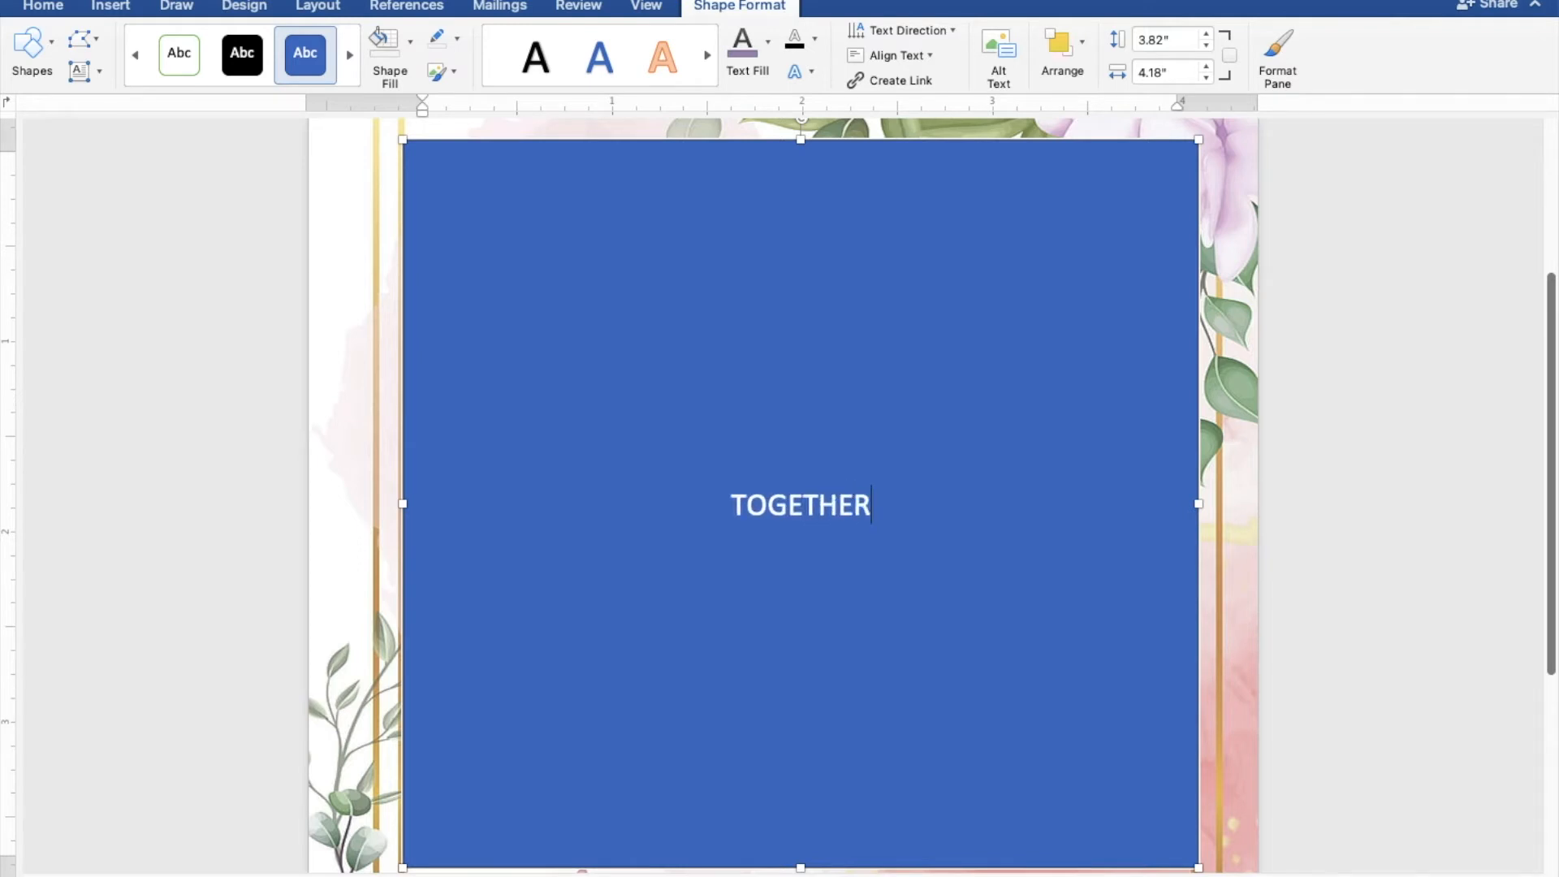
type(" WITH")
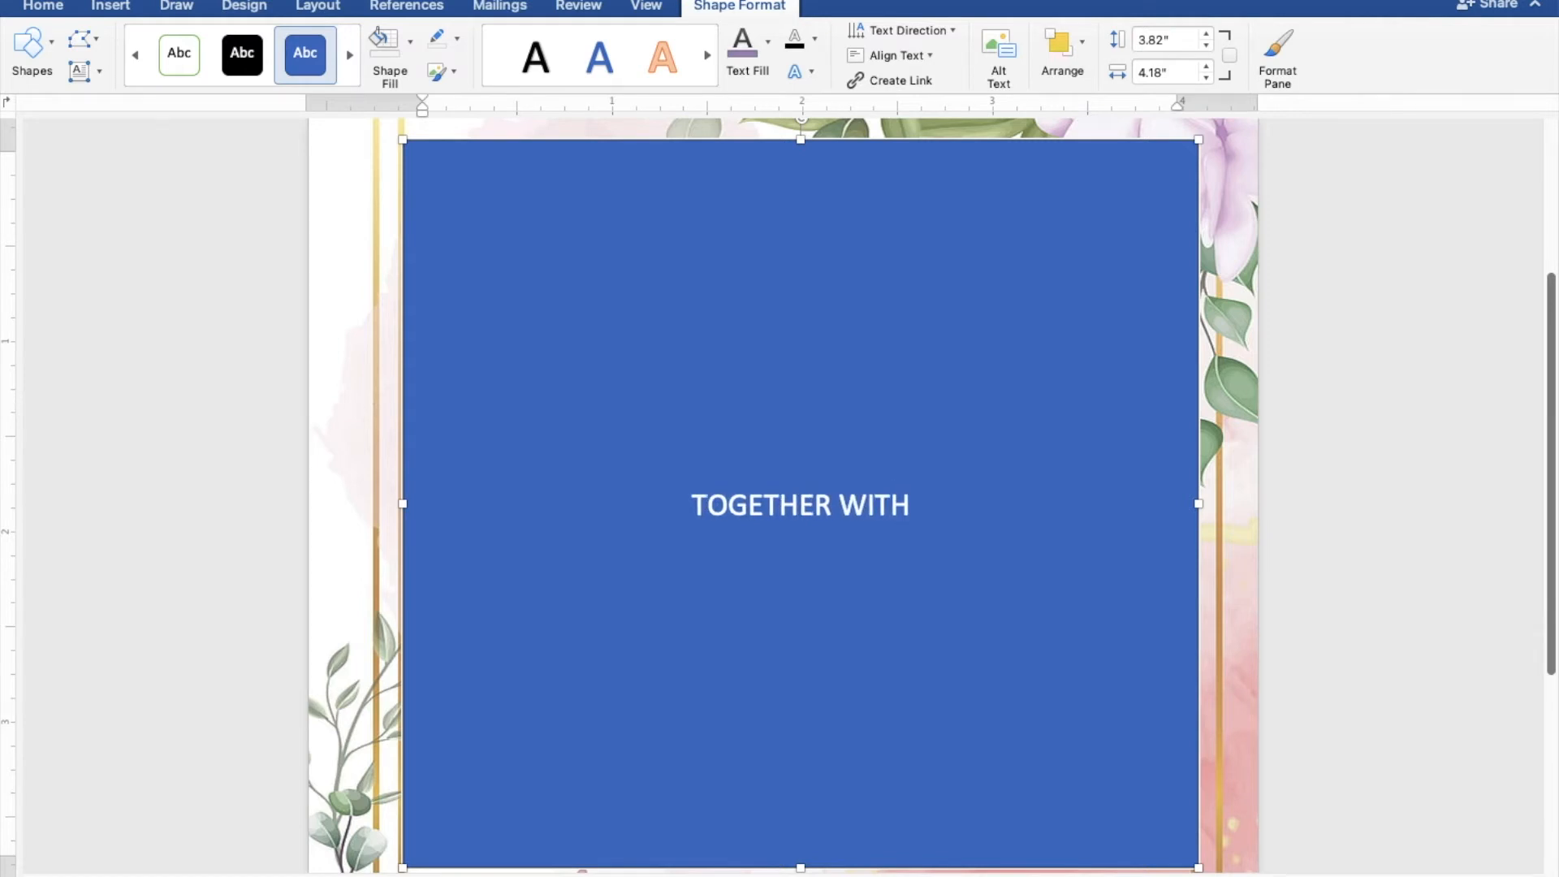
type(" THE")
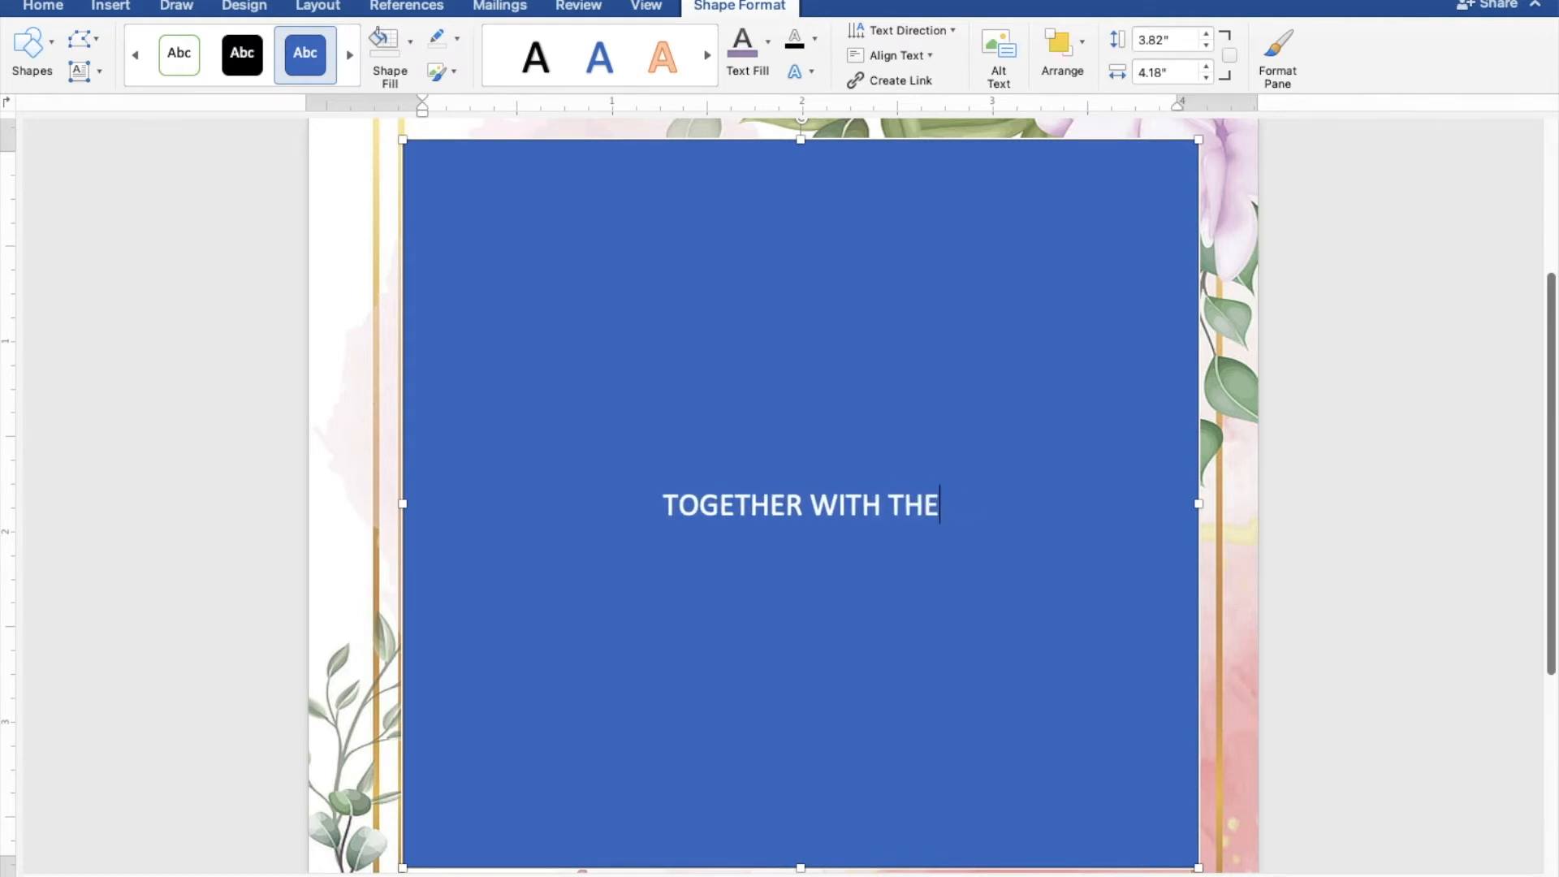
type("IR F")
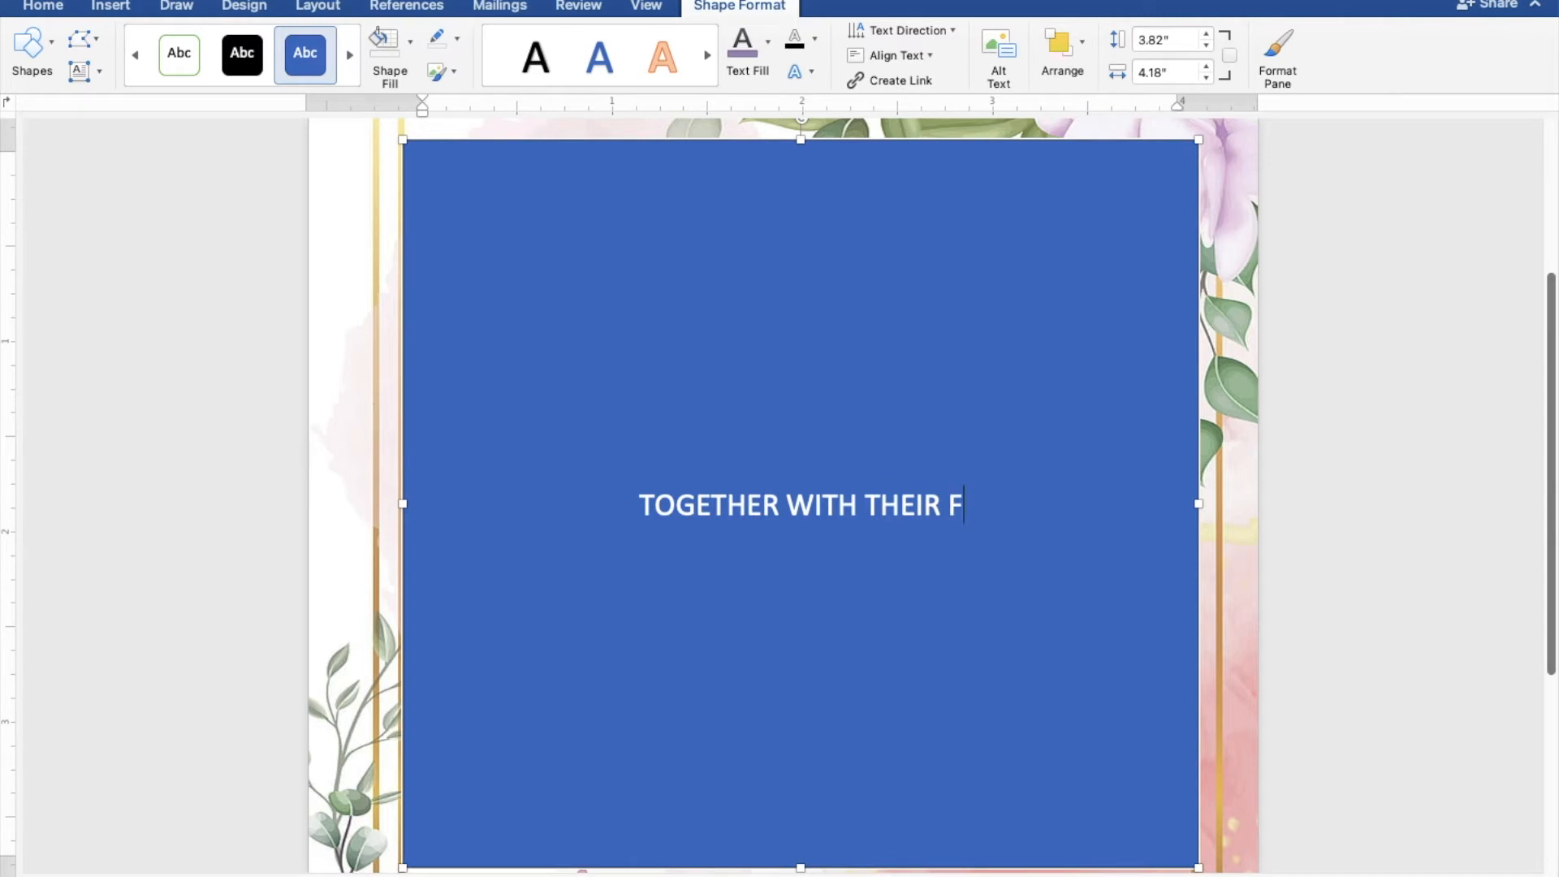
type("AMIL")
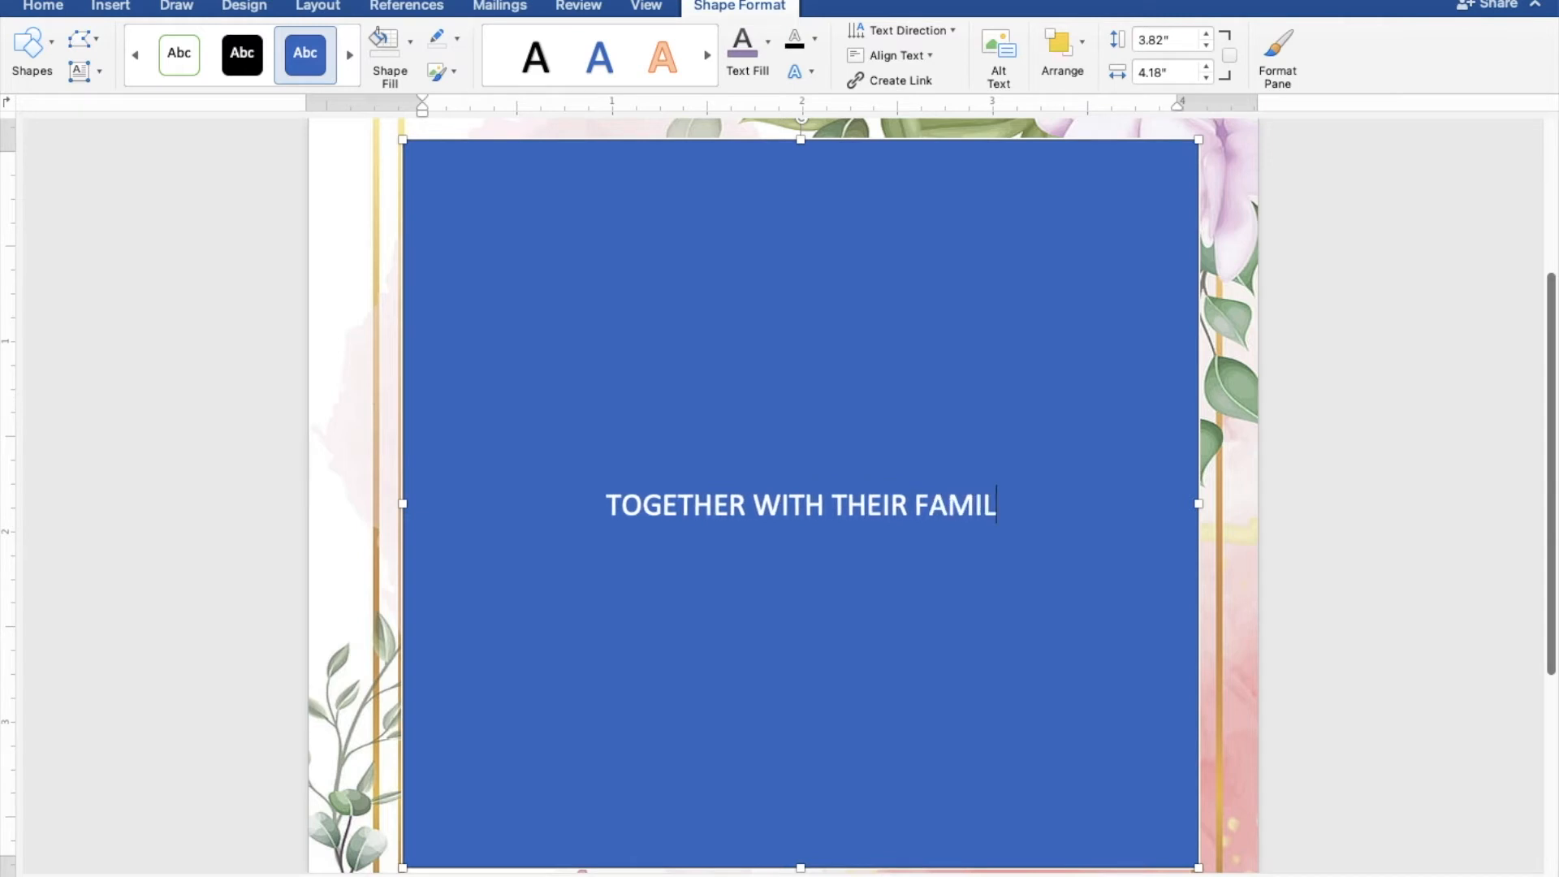
type("IES")
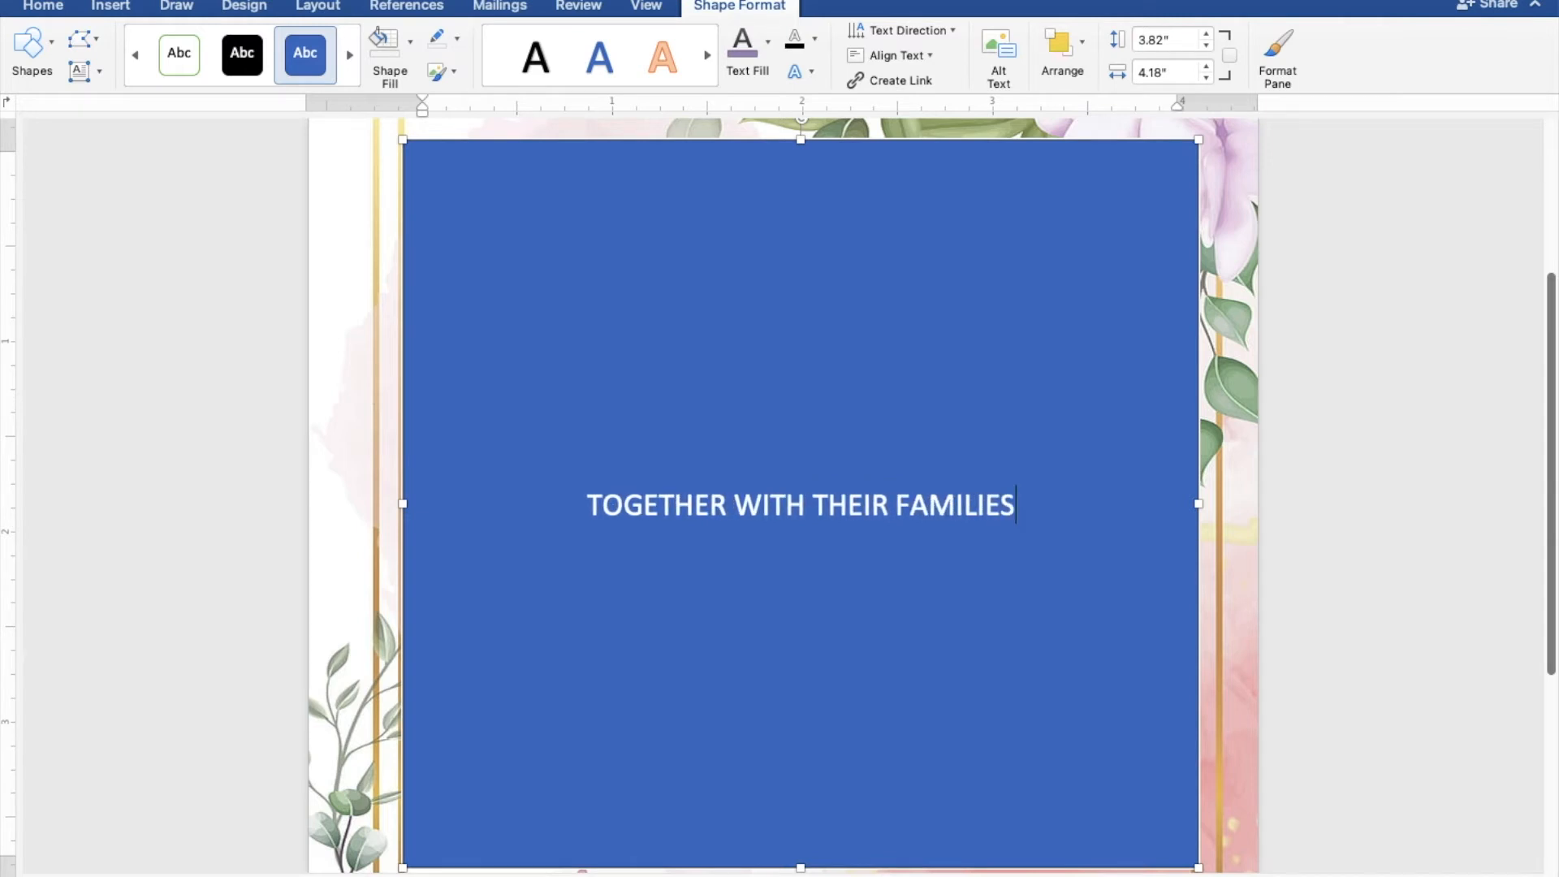
key("Return")
key("Return")
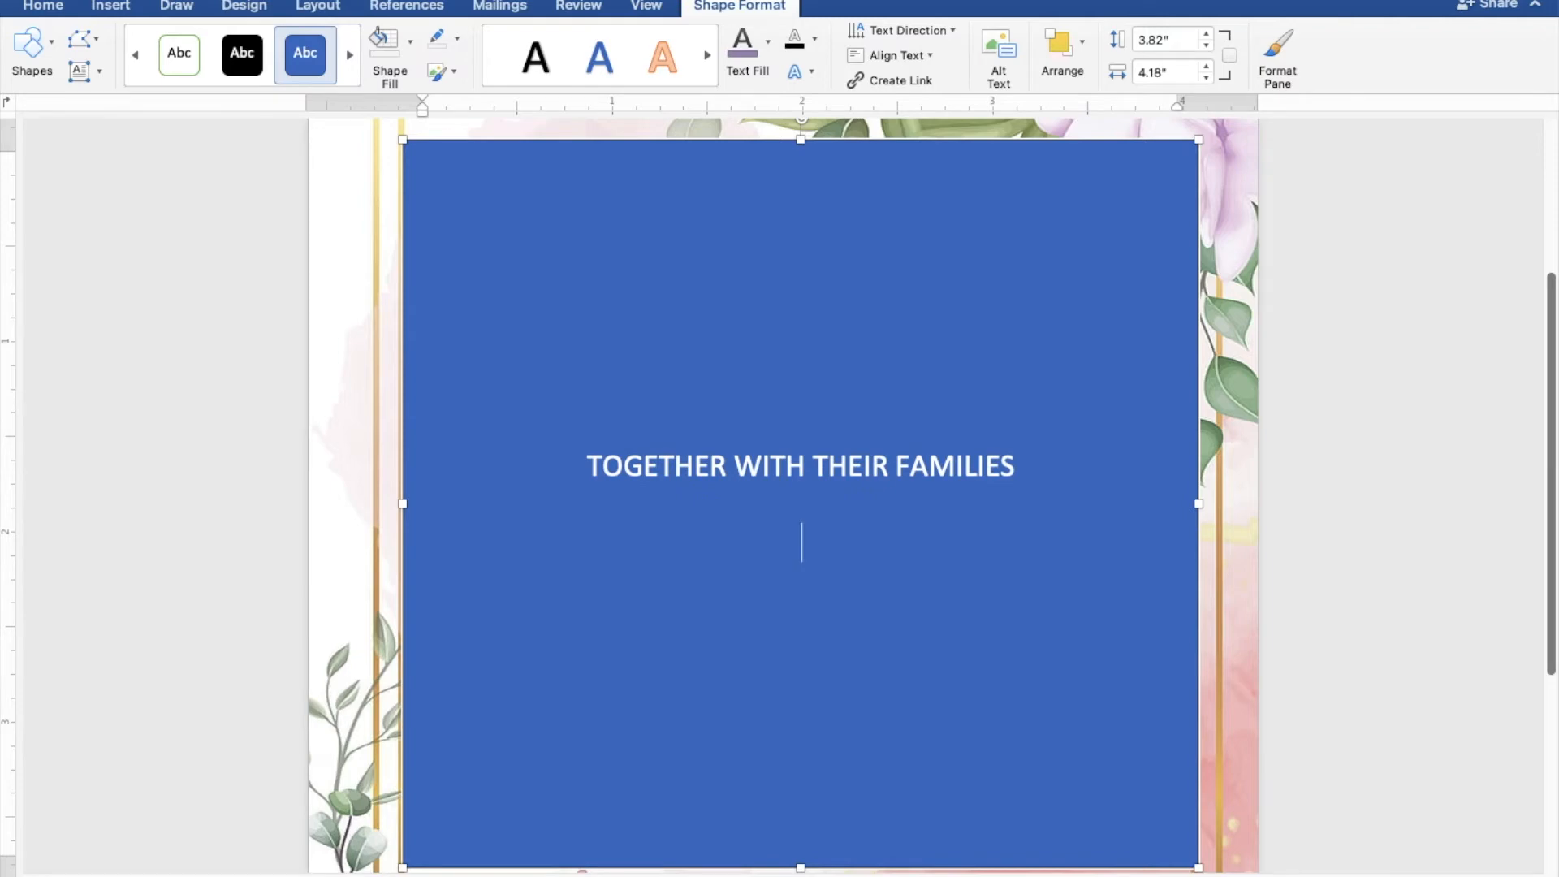
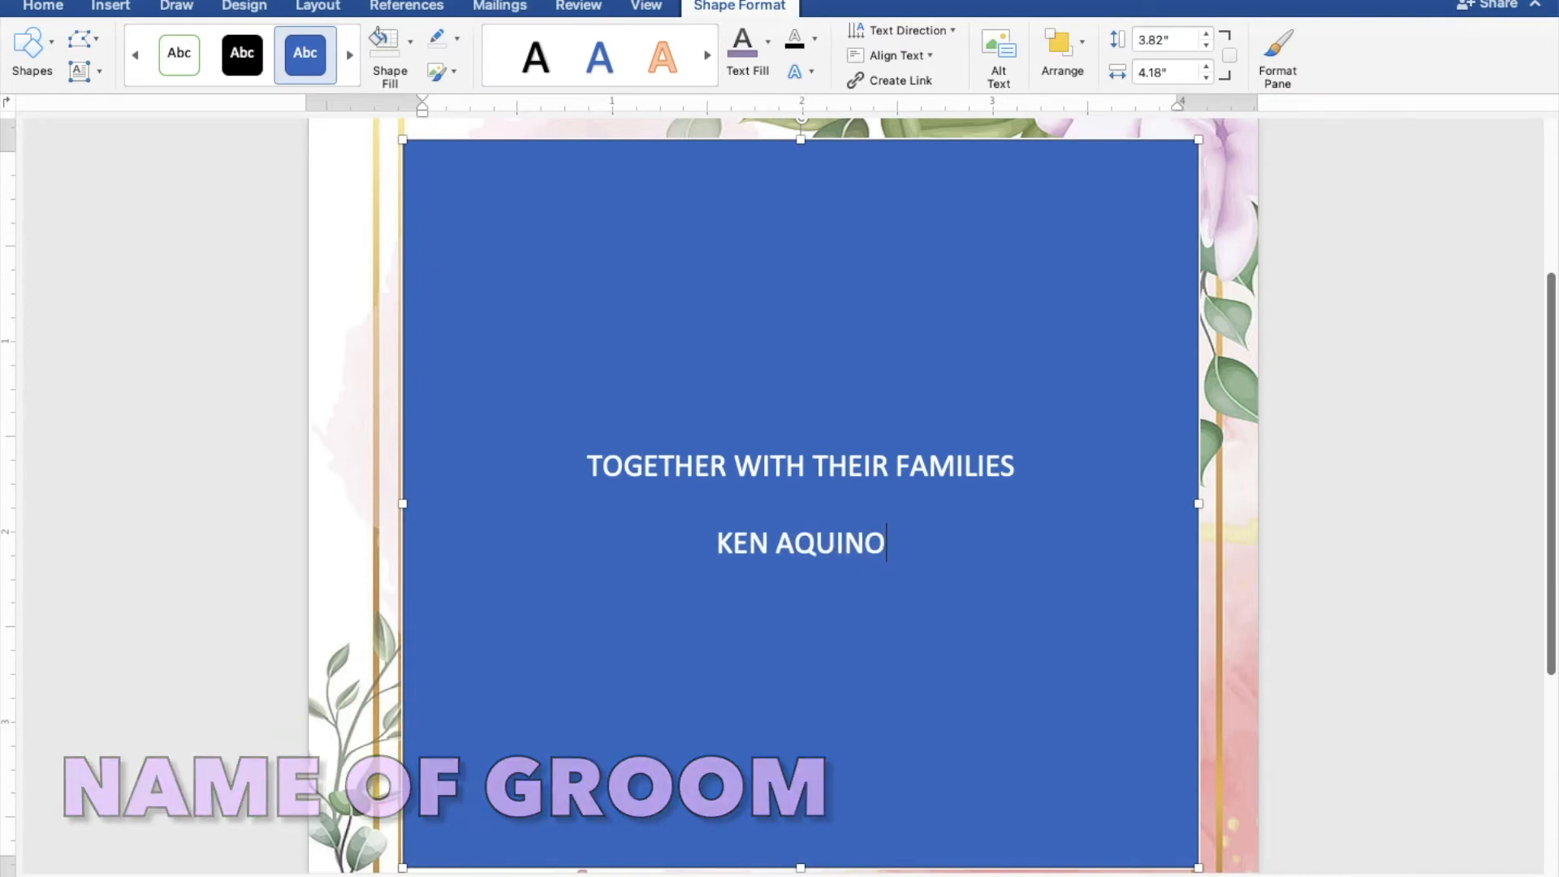
Enter the groom's full name in capitals below the opening line, with "AND" on the line under it.
key("Return")
type("AND")
key("Return")
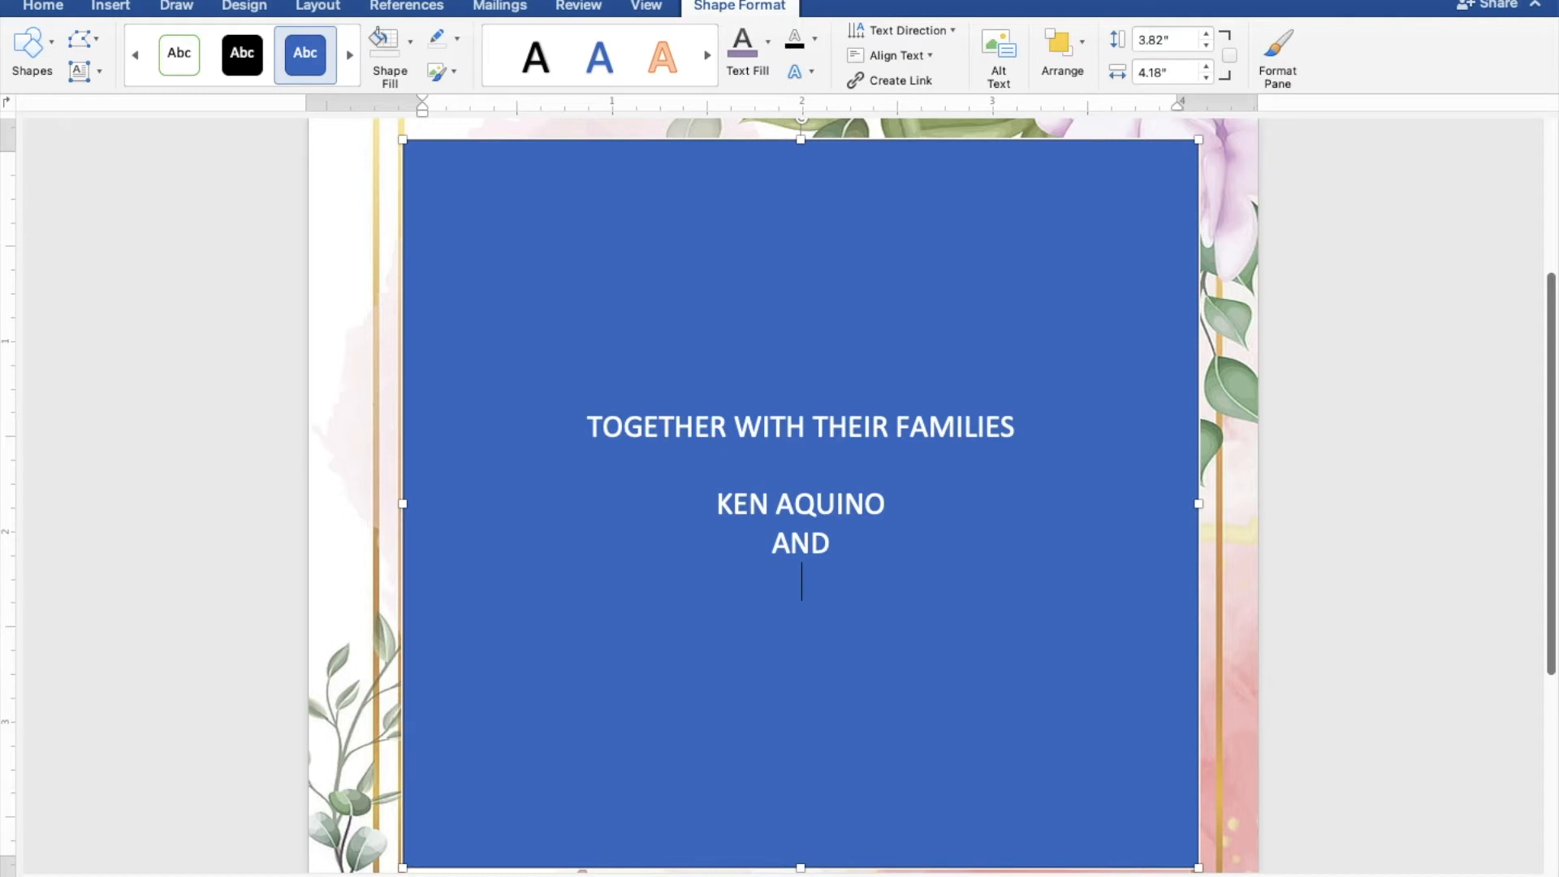
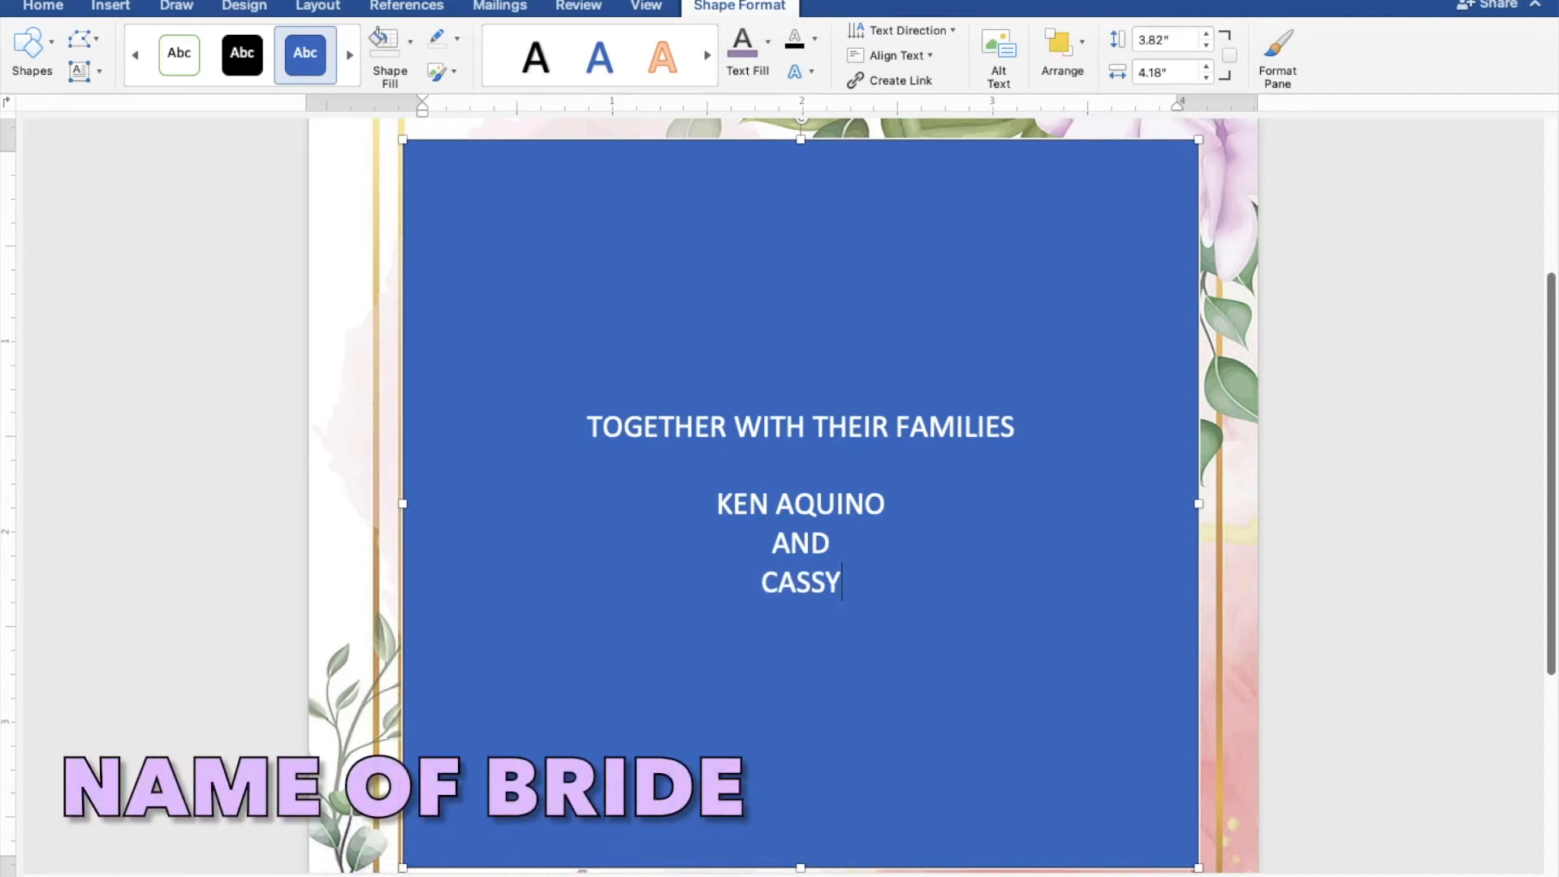
Enter the bride's full name in capitals on the line below "AND".
key("Return")
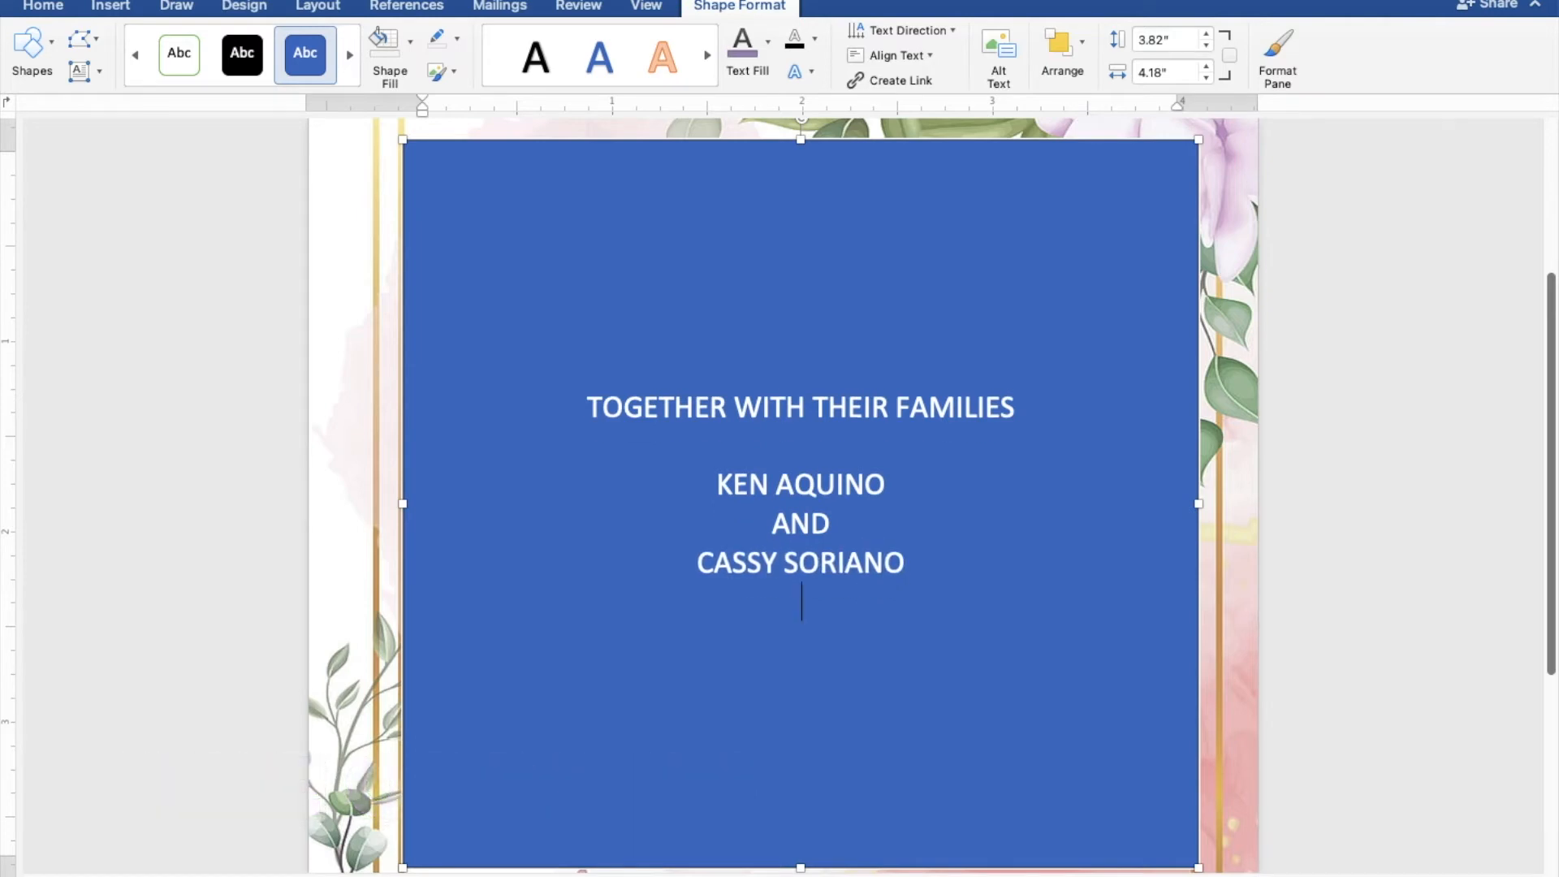
Leave a blank line below the bride's name and add the line "REQUEST THE PLEASURE OF YOUR PRESENCE".
key("Return")
type("REQUEST")
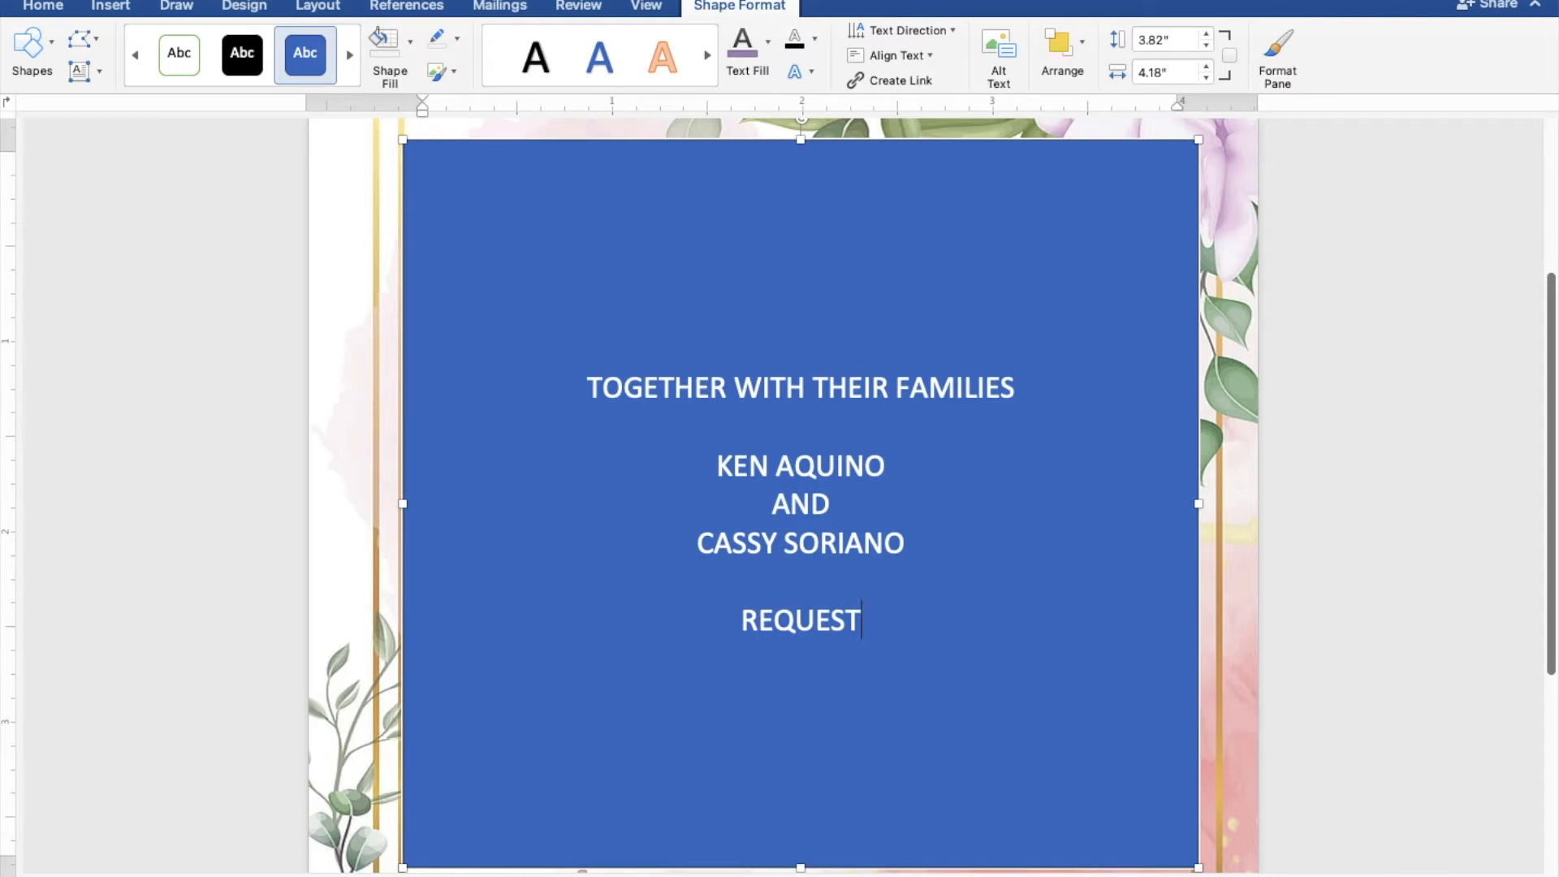
type(" THE")
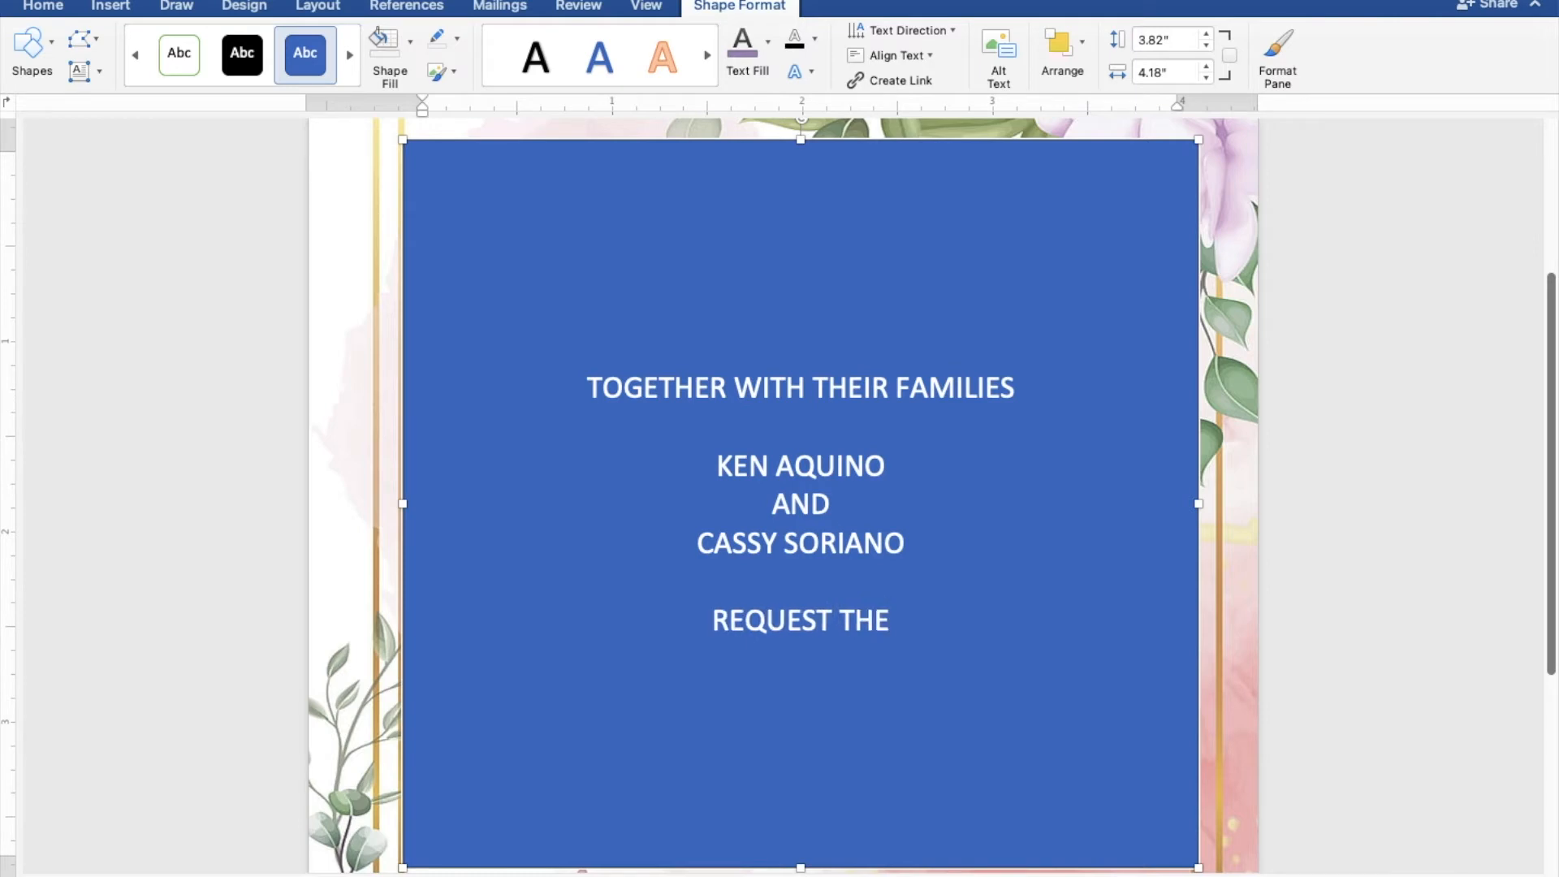
type(" PL")
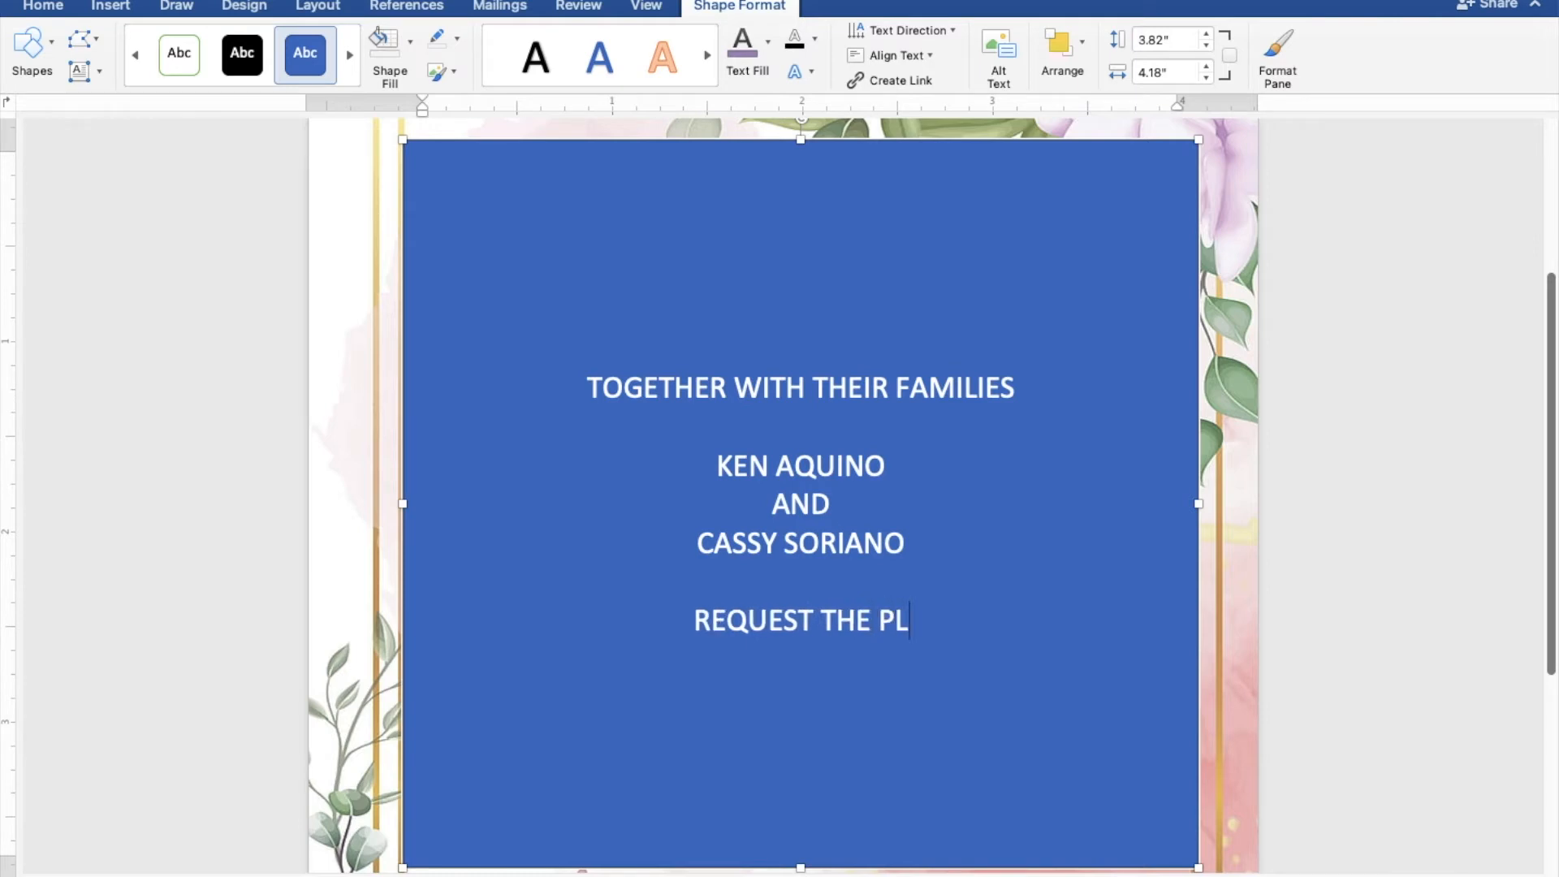
type("EASUR")
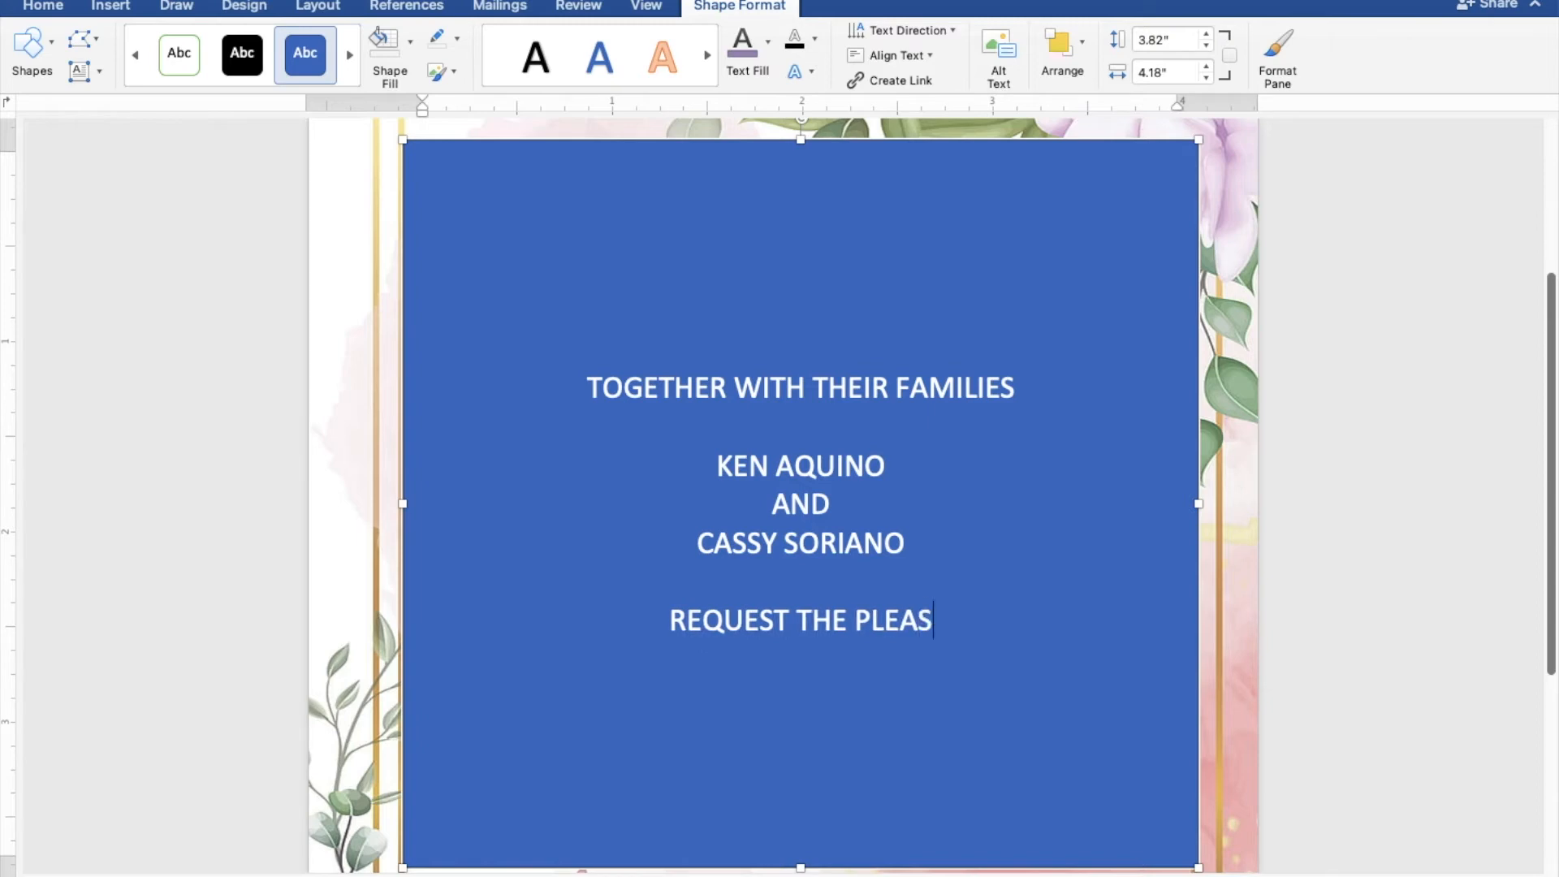
type("E OF")
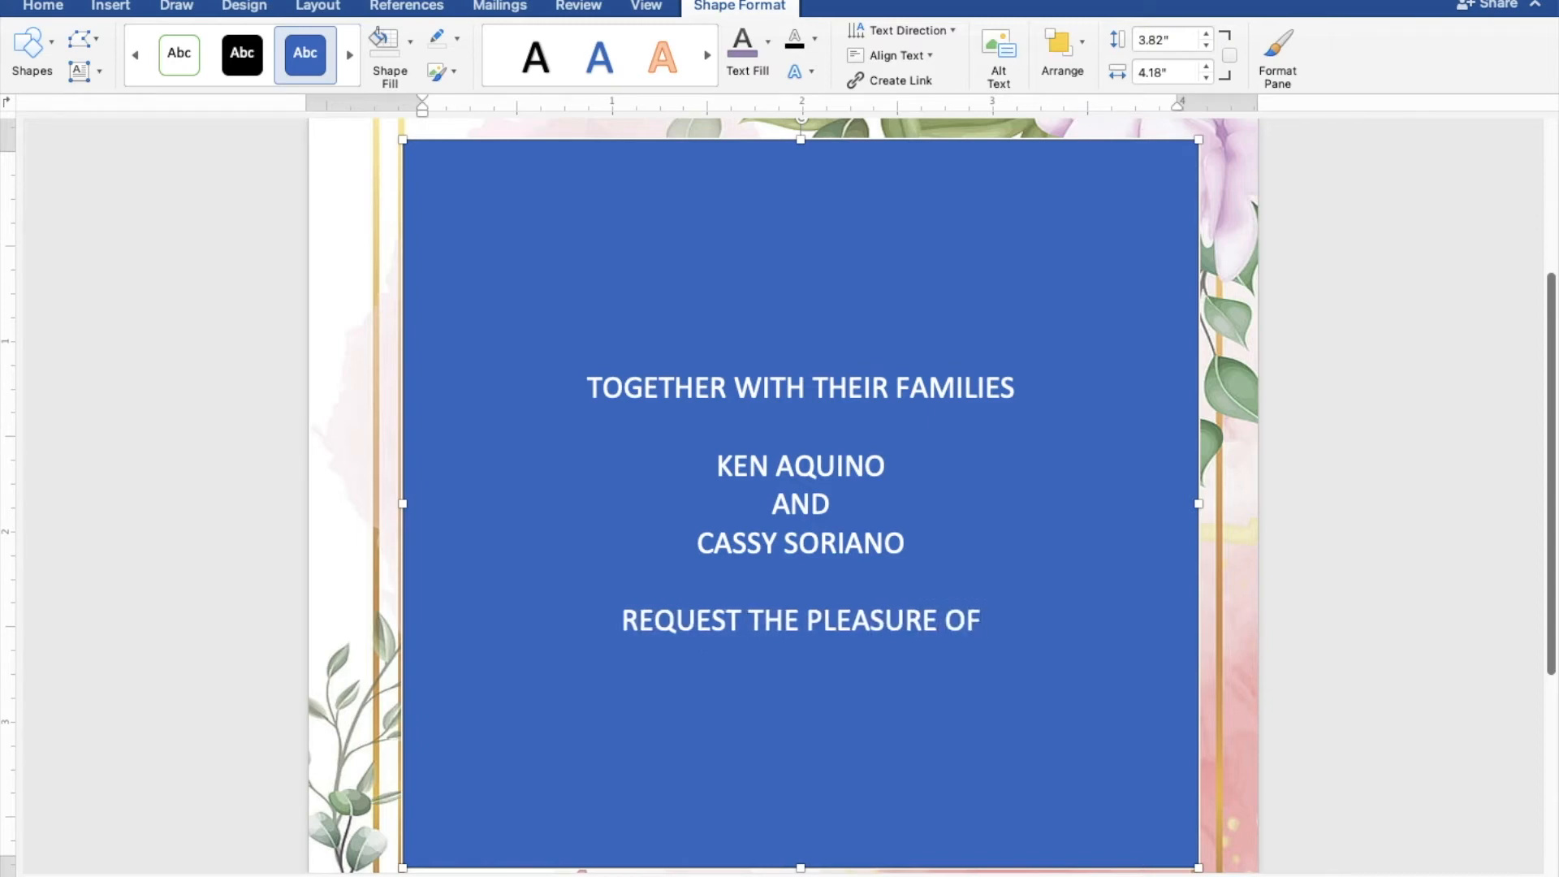
type(" YOU")
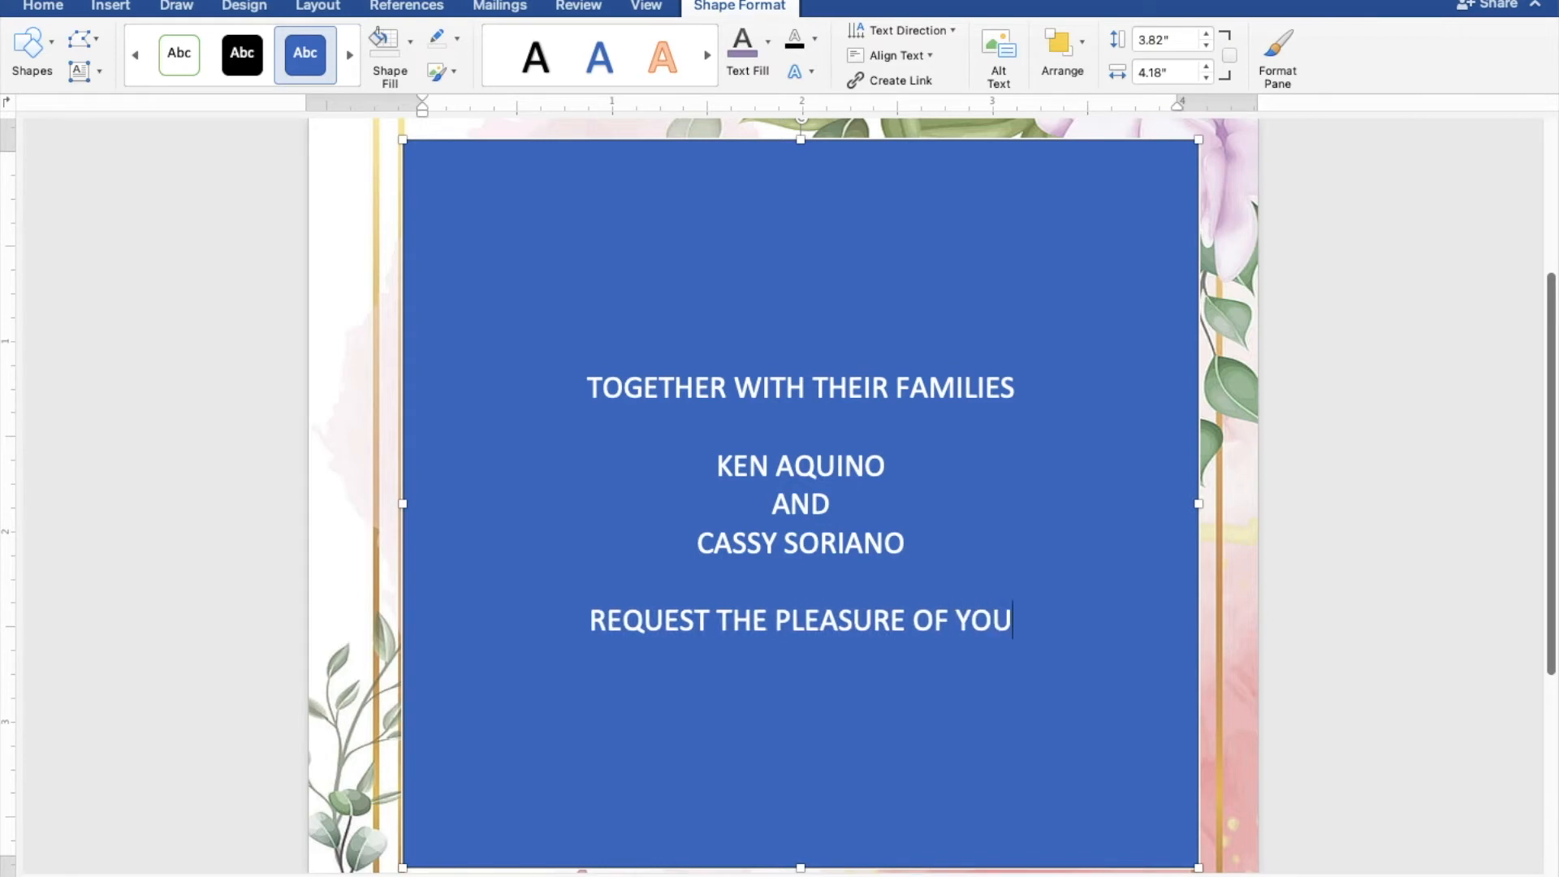
type("R P")
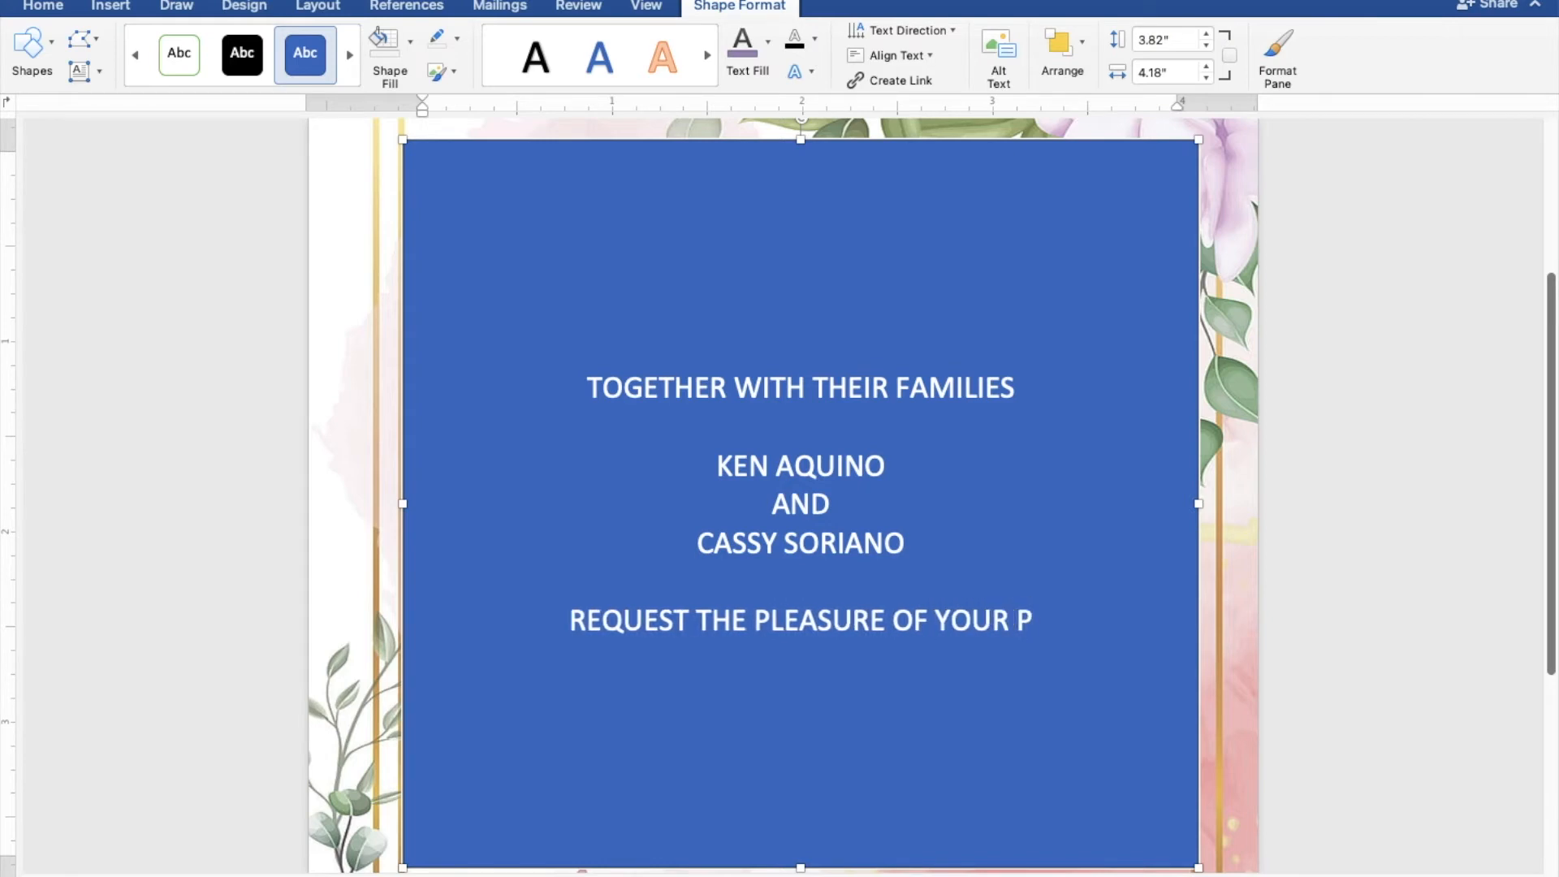
type("RES")
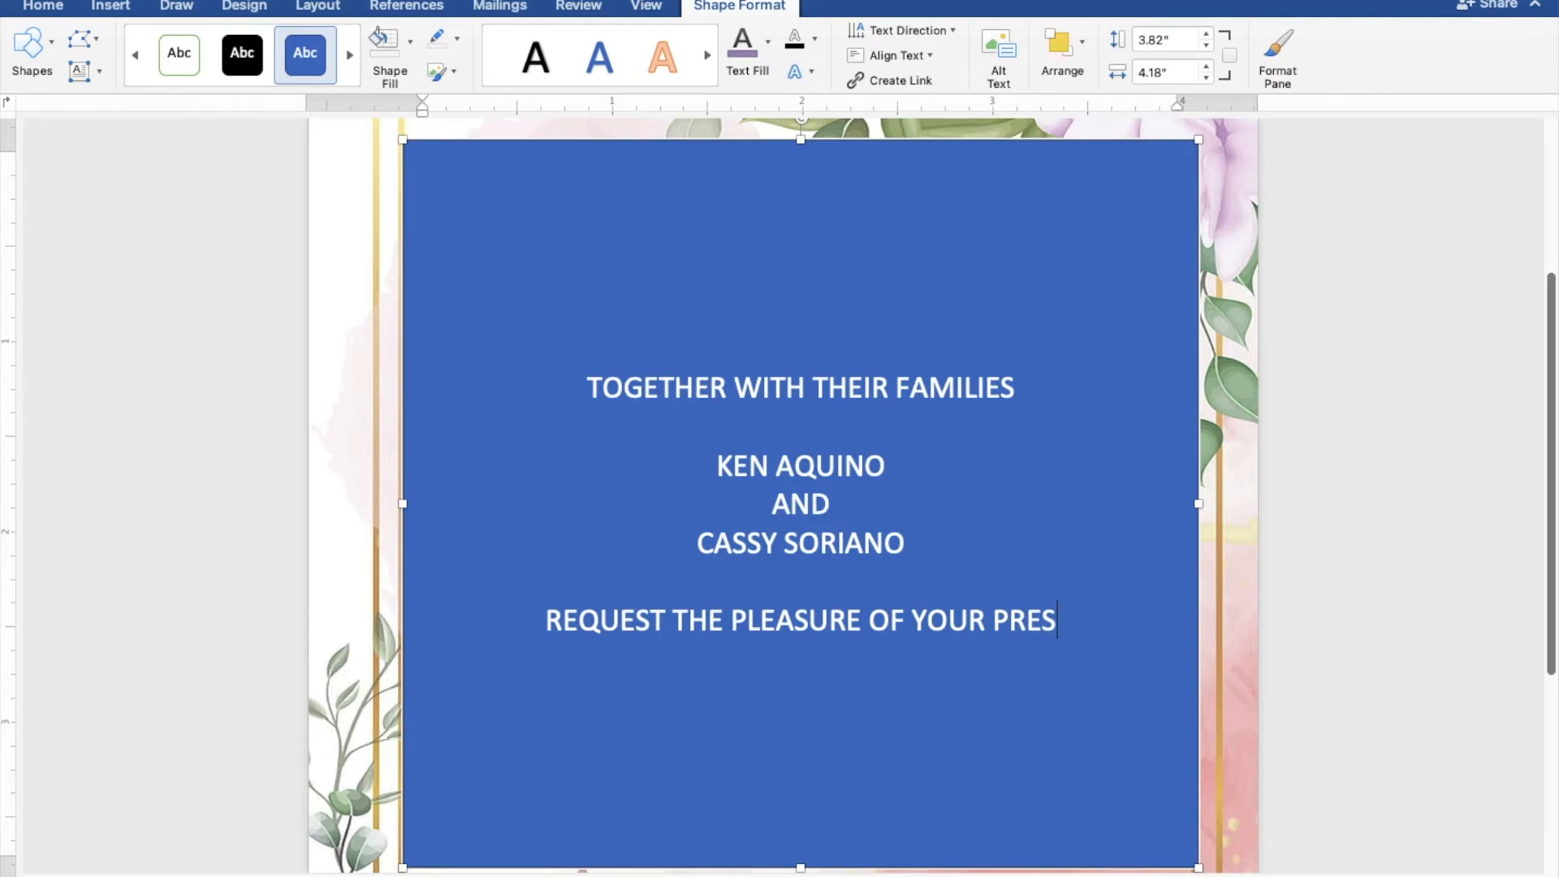
type("ENCE")
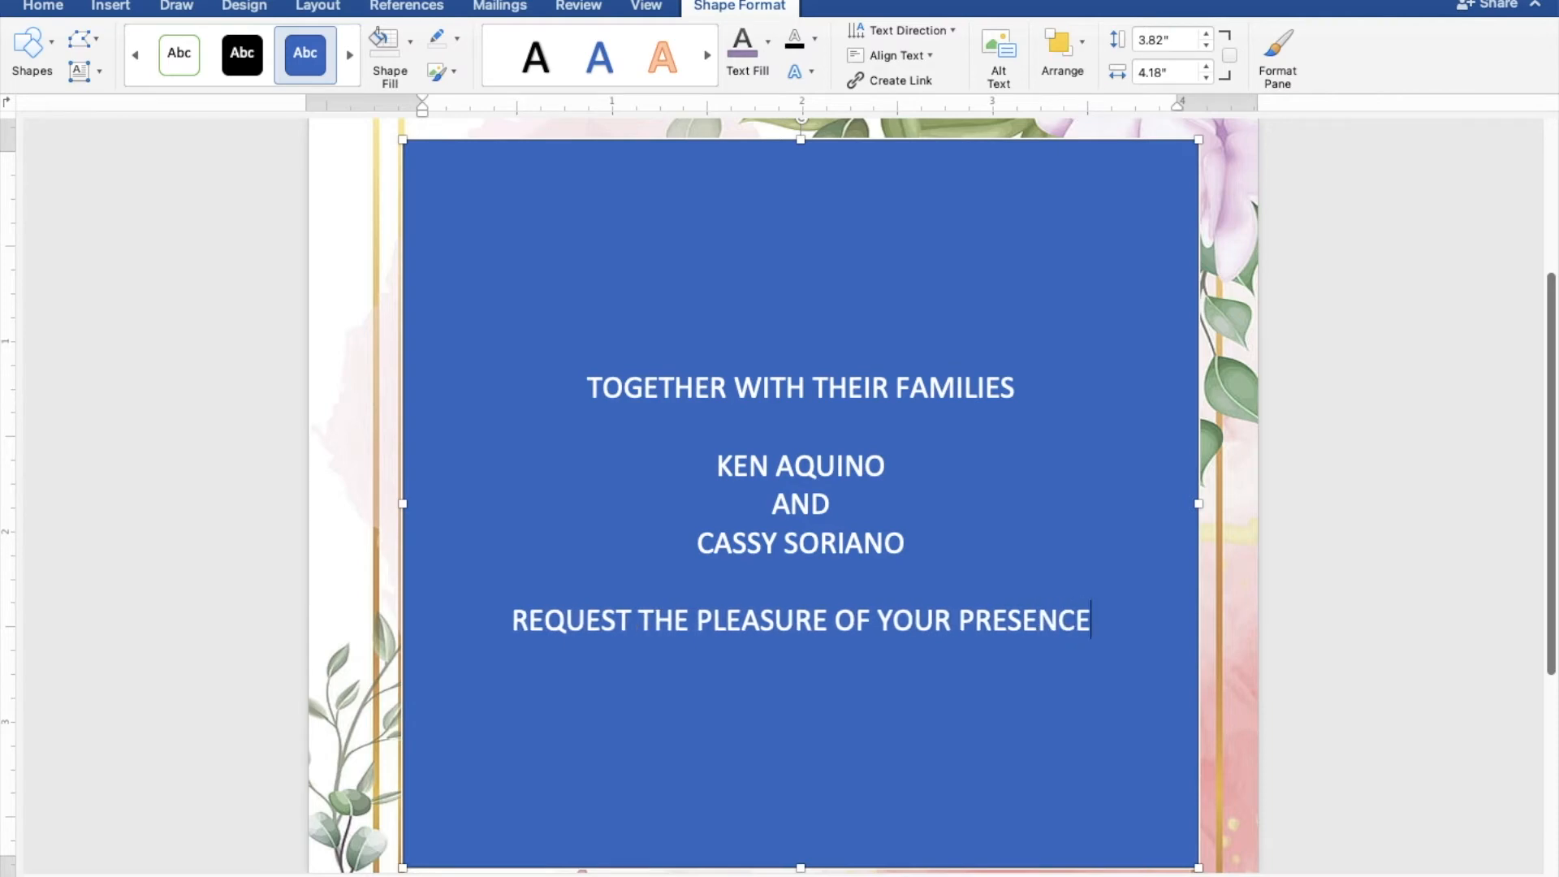
Add the line "AS THEY JOYFULLY UNITE IN MARRIAGE" directly below the request line.
key("Return")
type("AS THEY ")
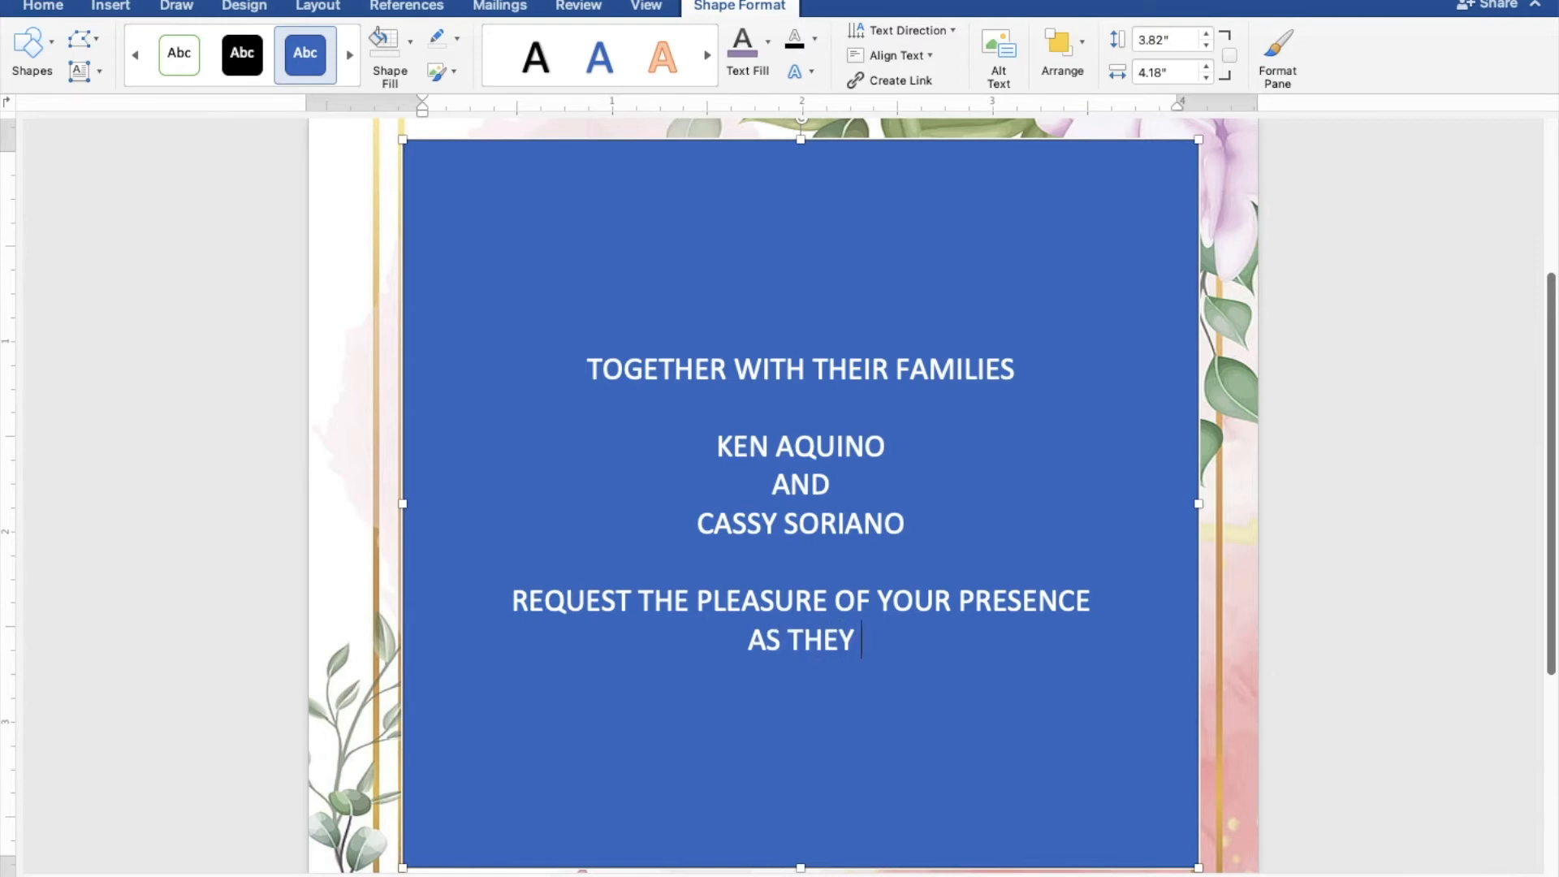
type("JOY")
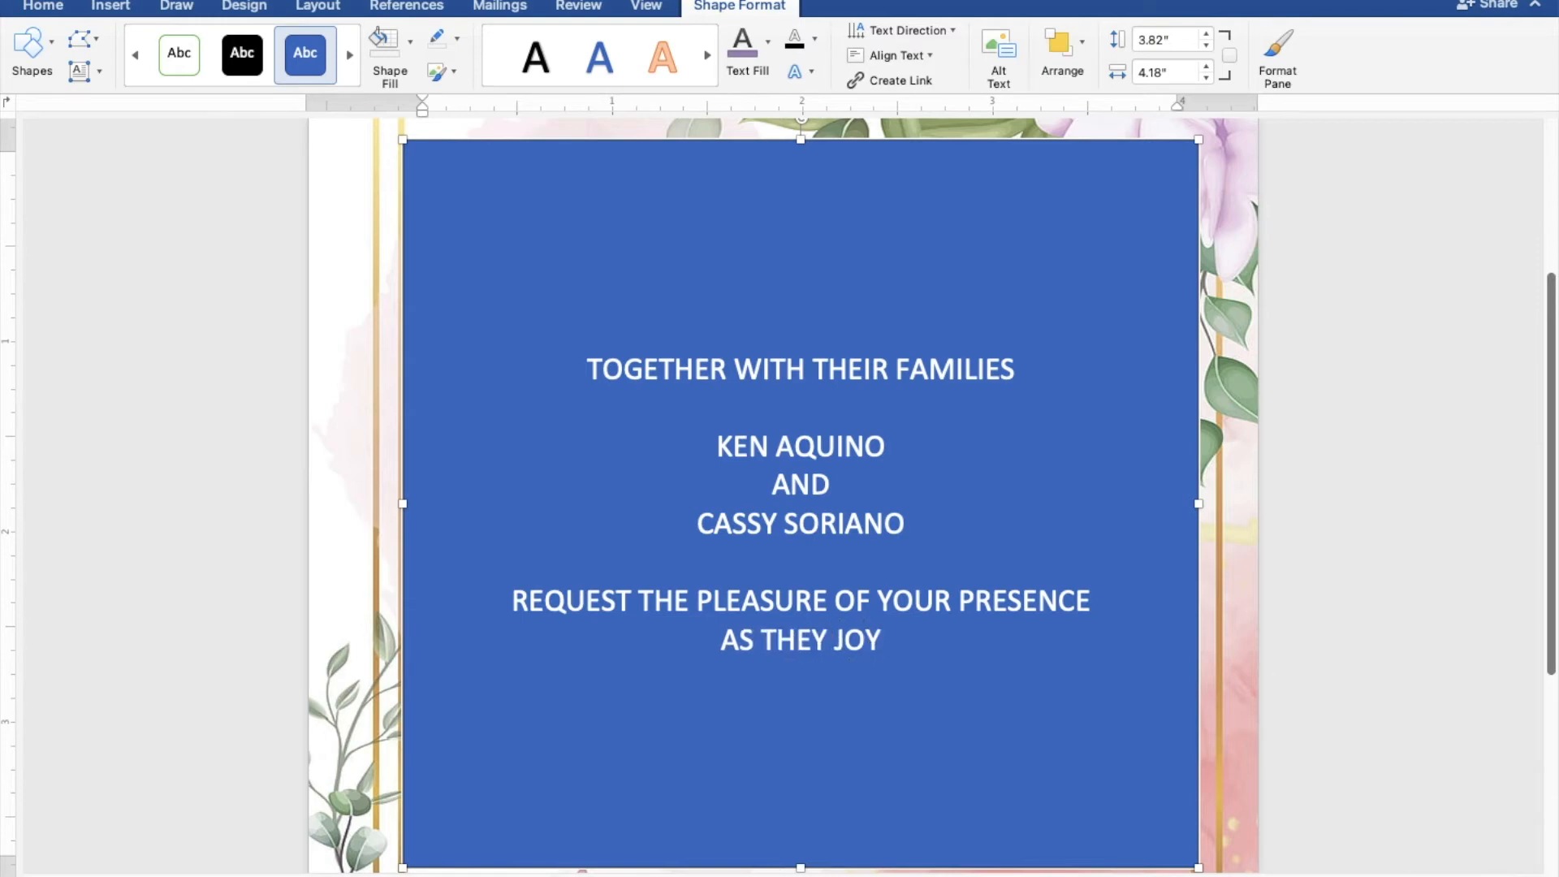
type("FUL")
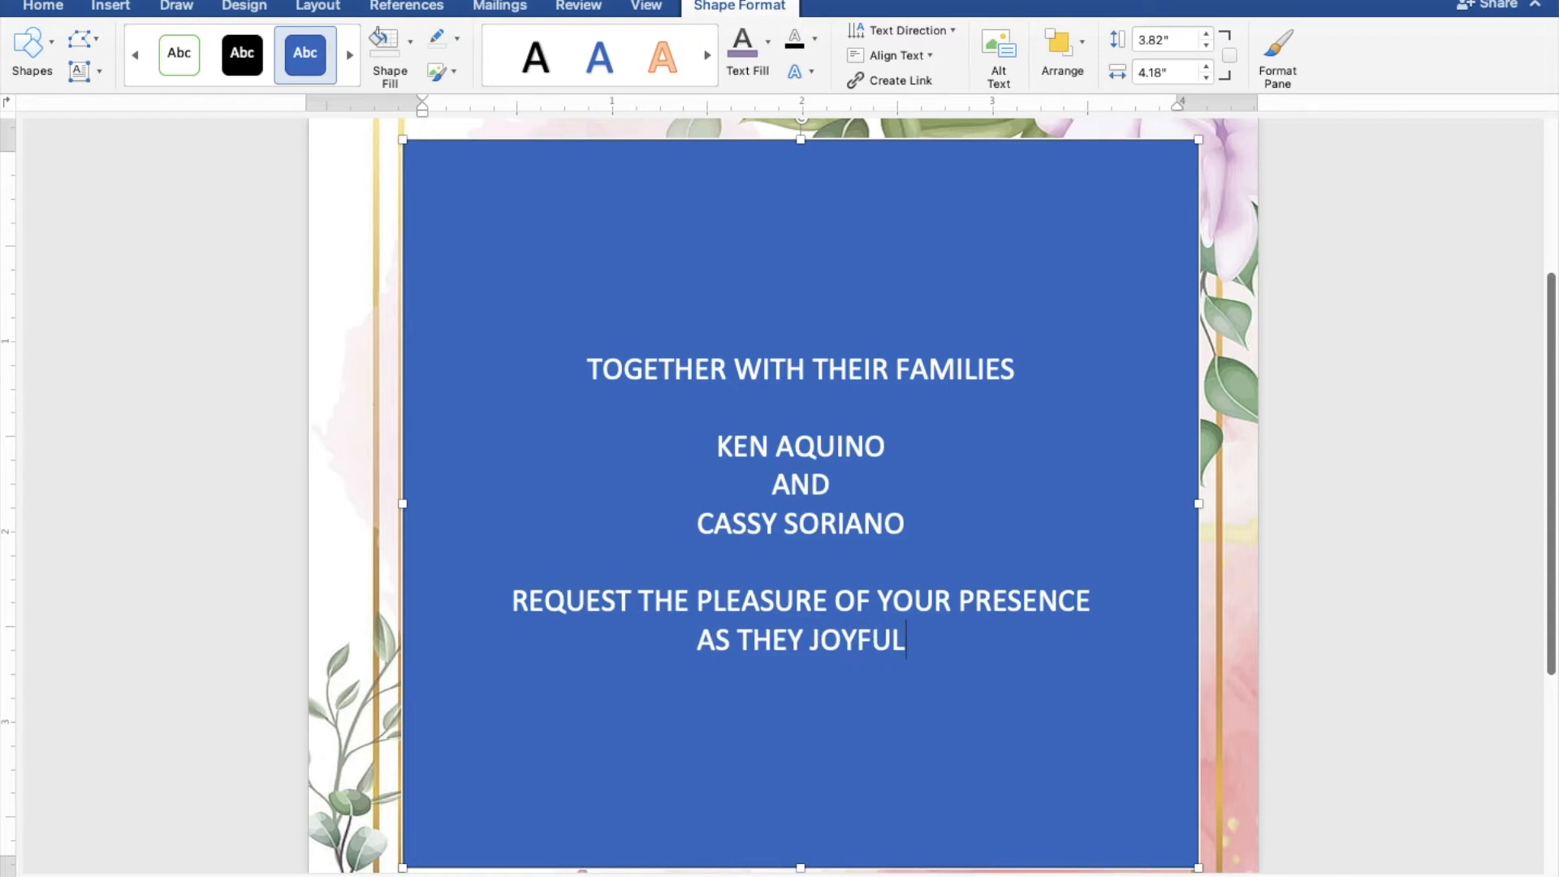
type("LY ")
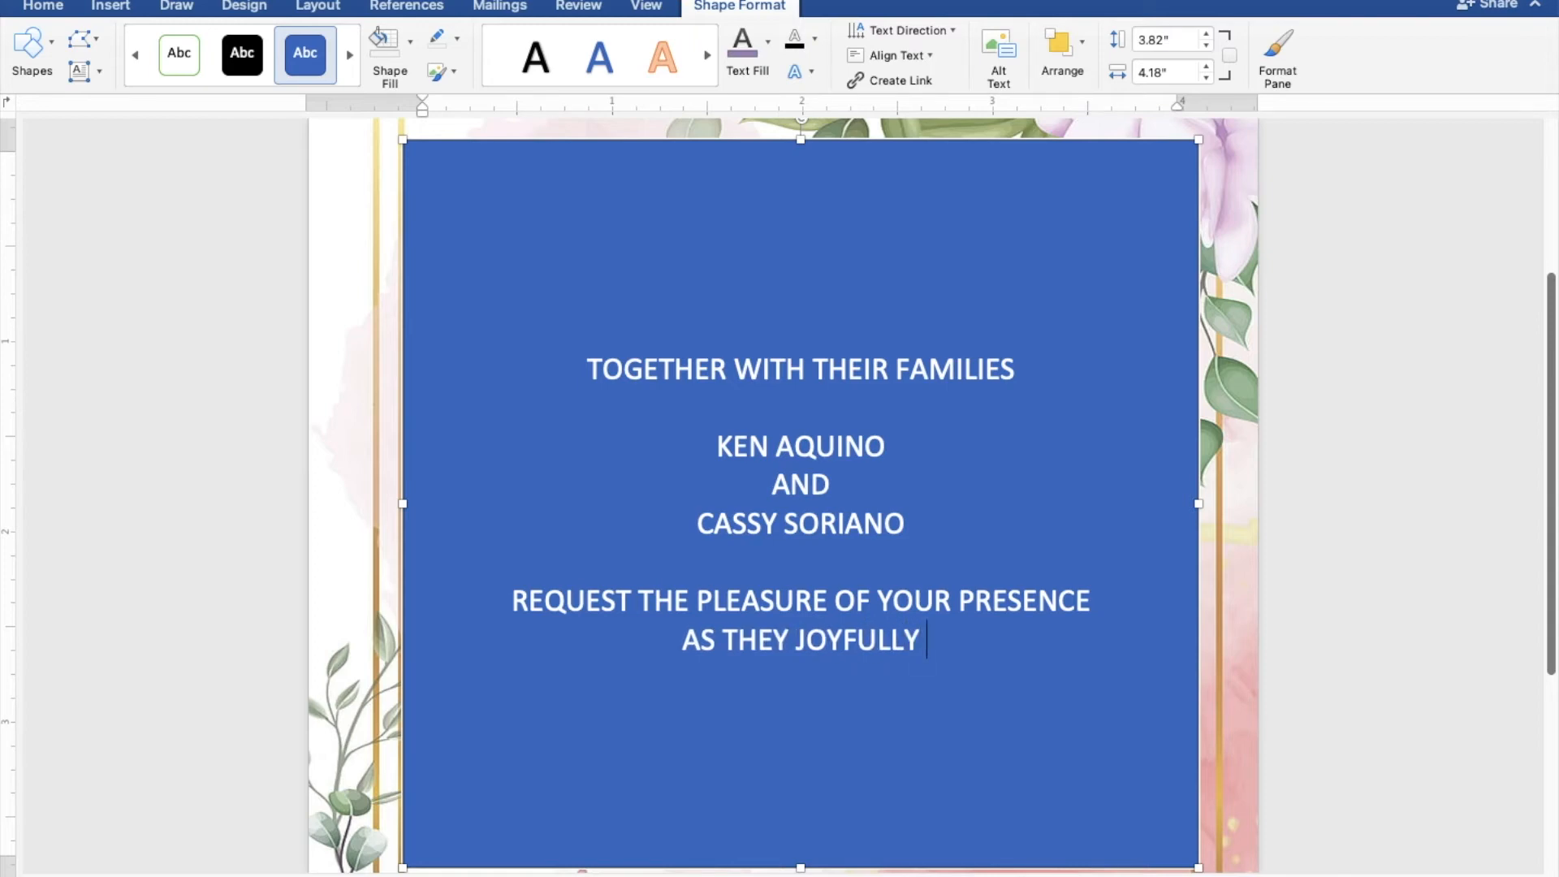
type("UNI")
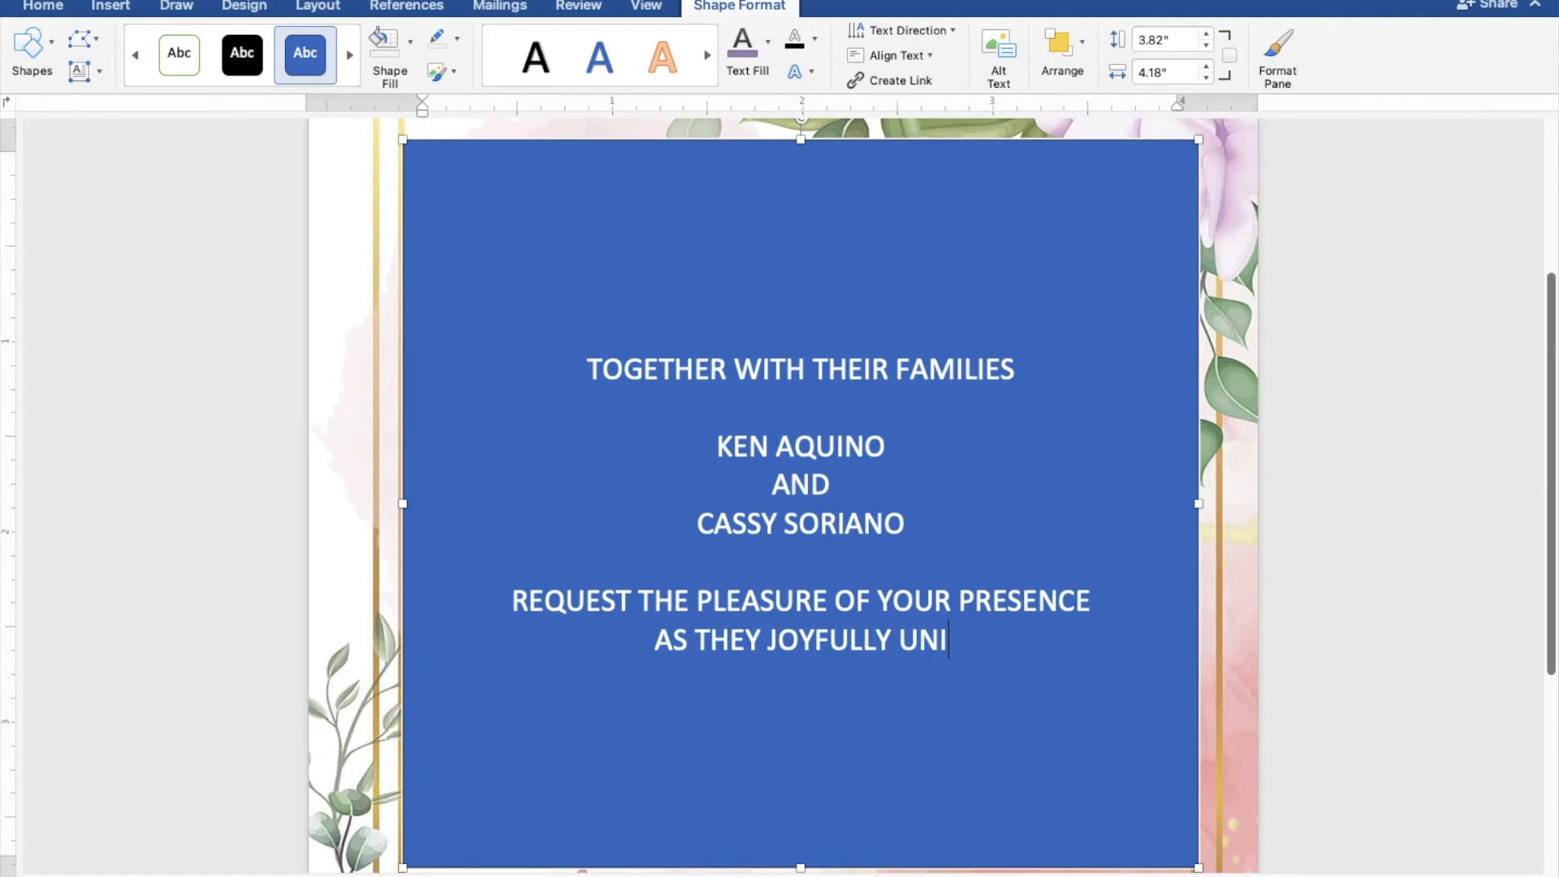
type("TE IN")
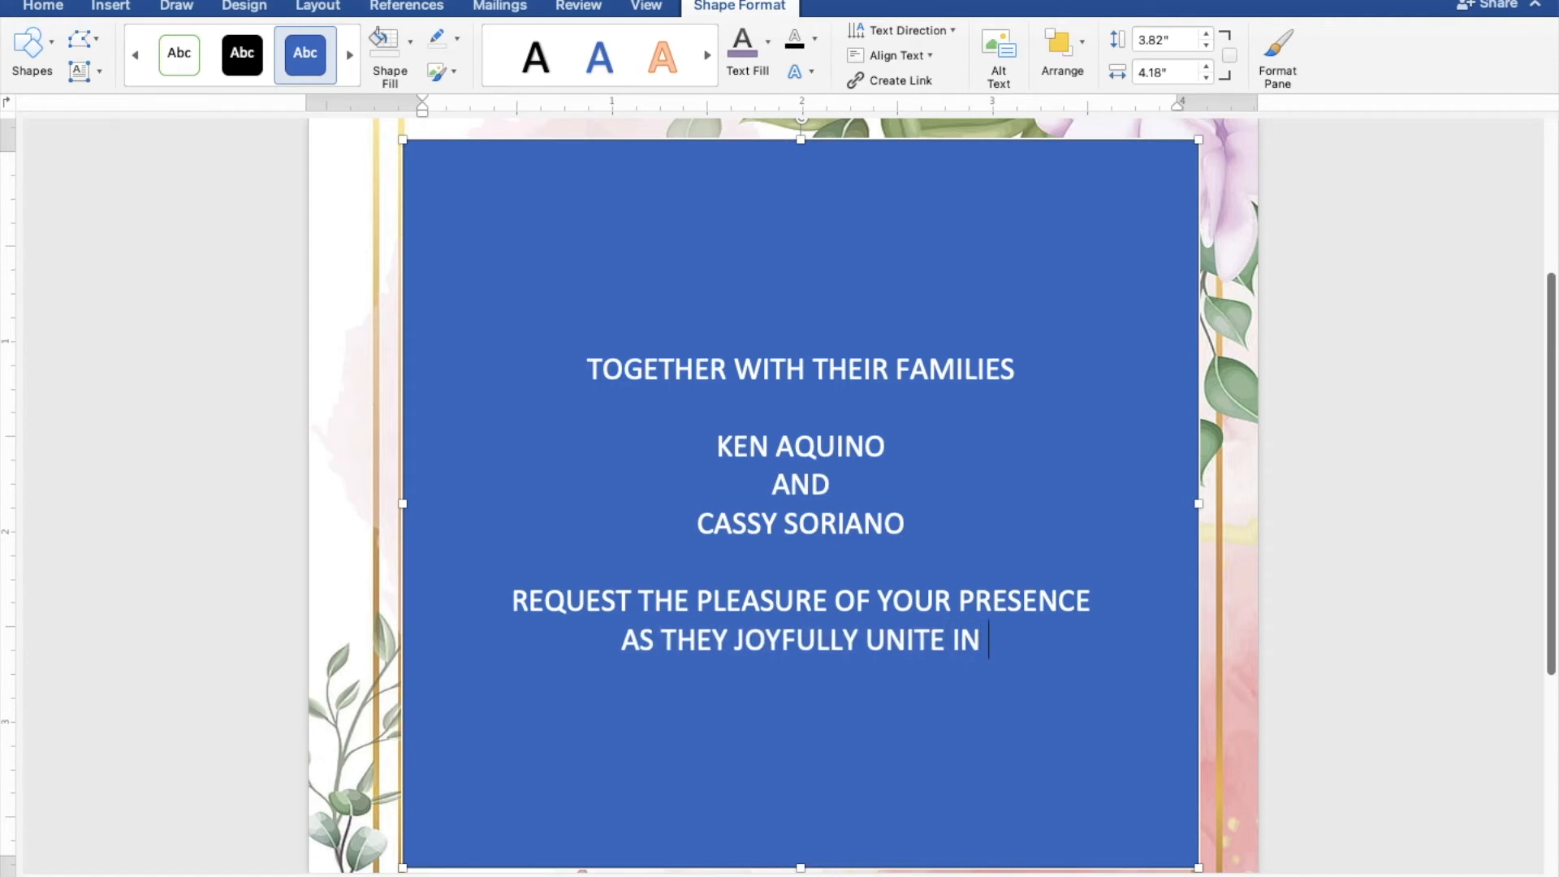
type(" MA")
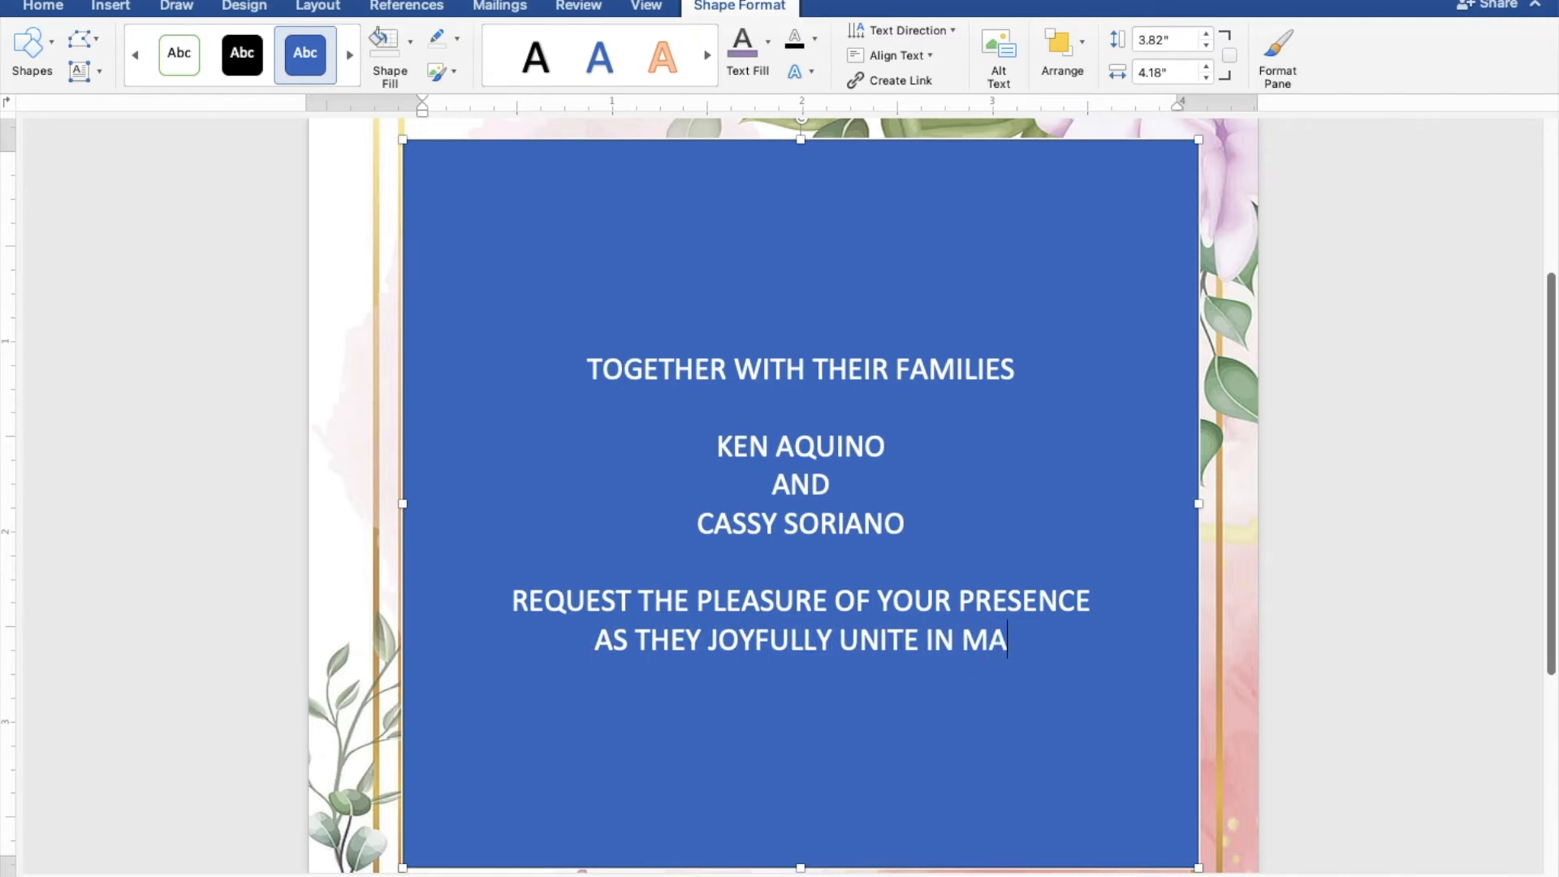
type("RRI")
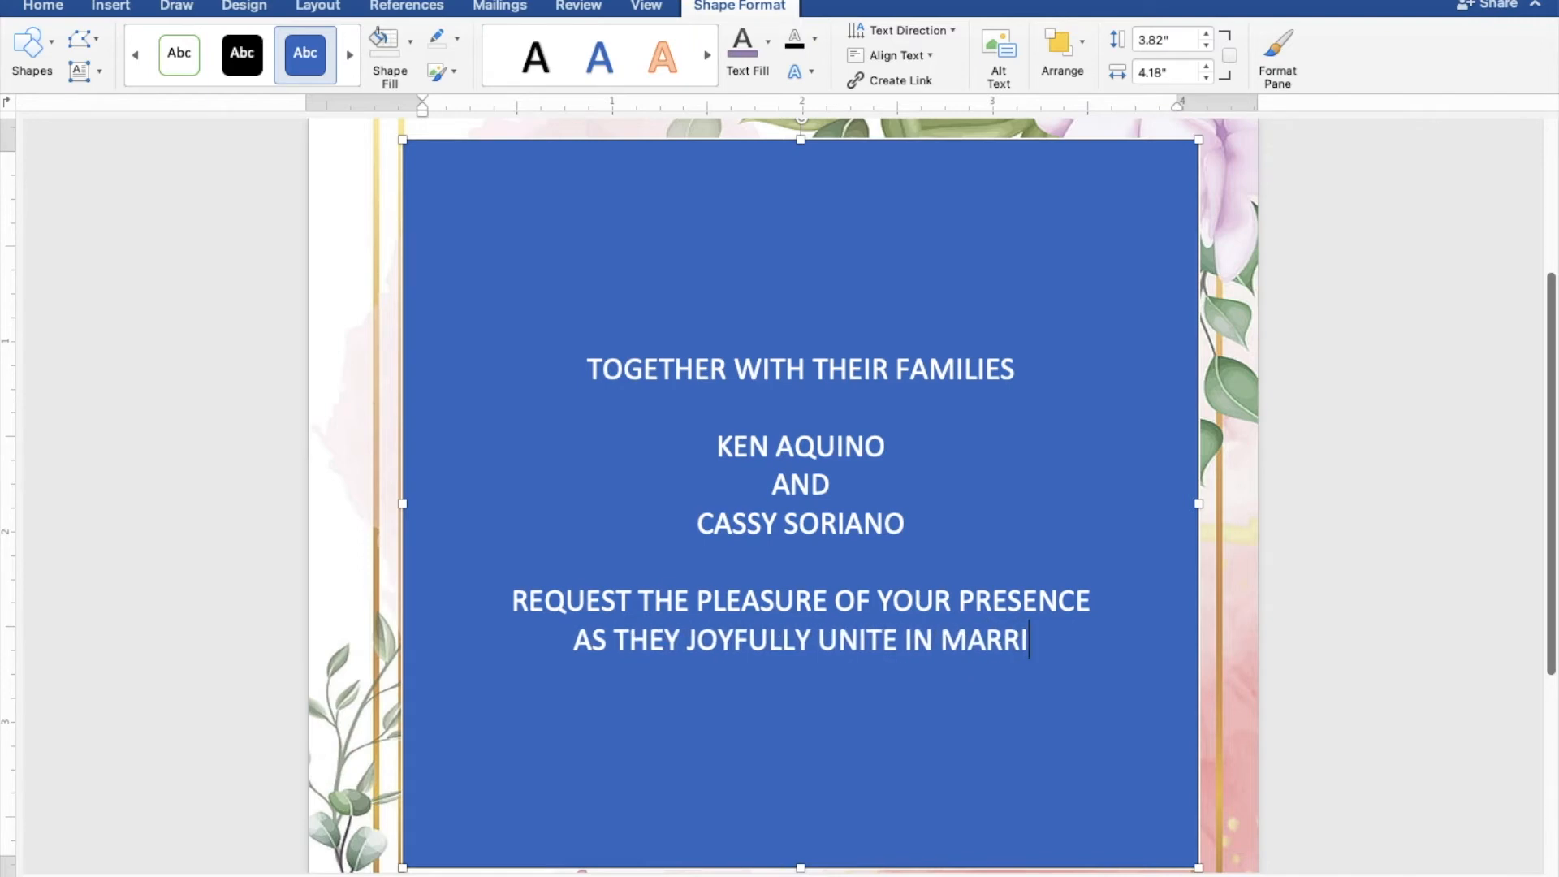
type("AGE")
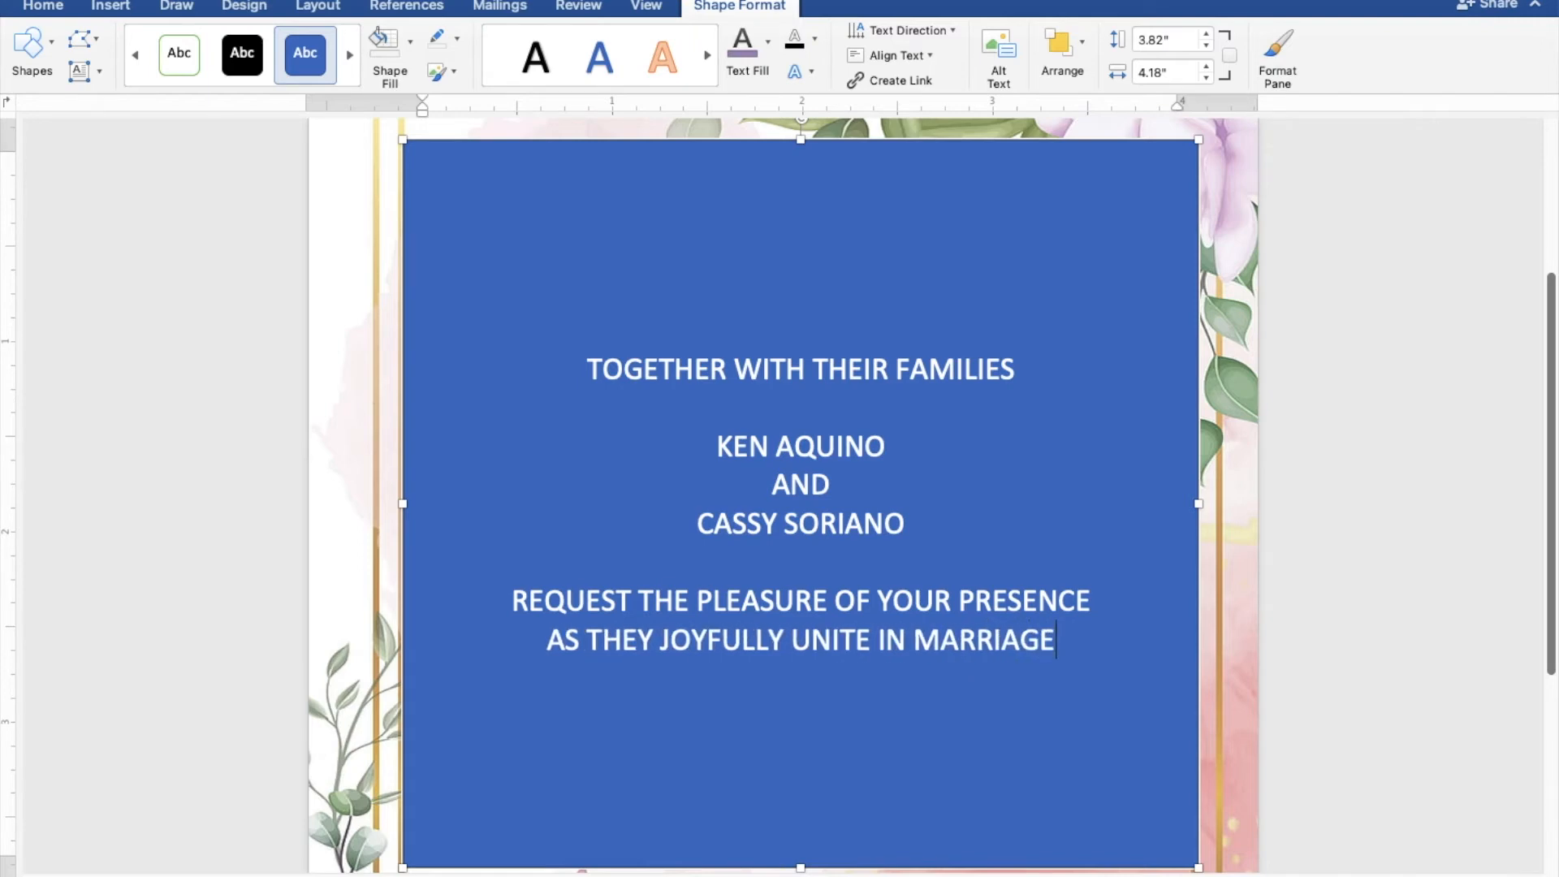
Leave a blank line after the marriage line and enter the wedding day "SUNDAY".
key("Return")
key("Return")
type("S")
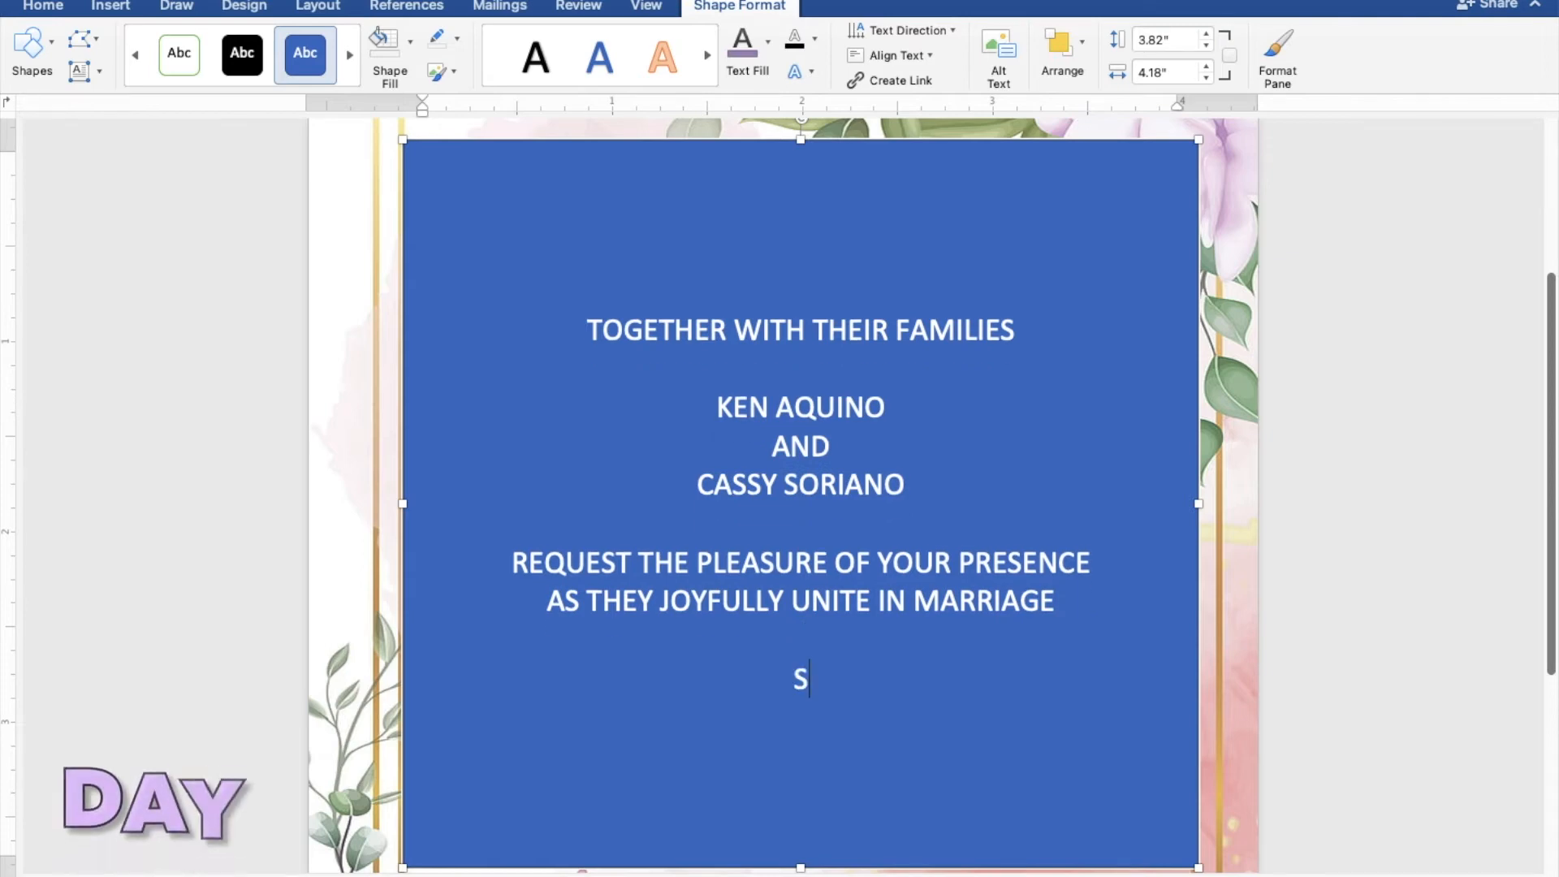
type("UND")
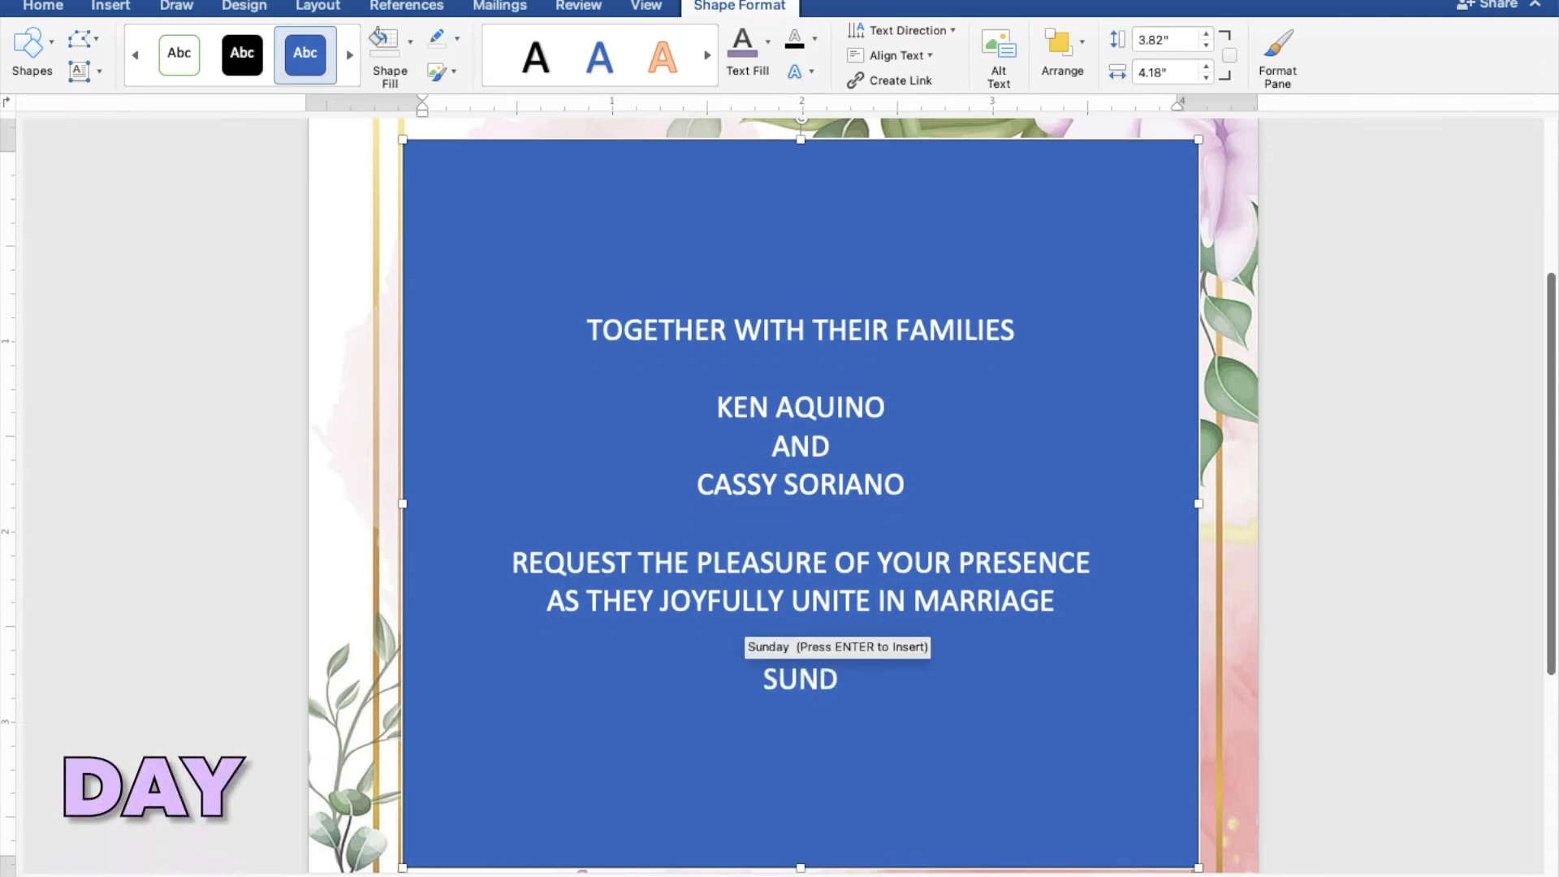
type("AY")
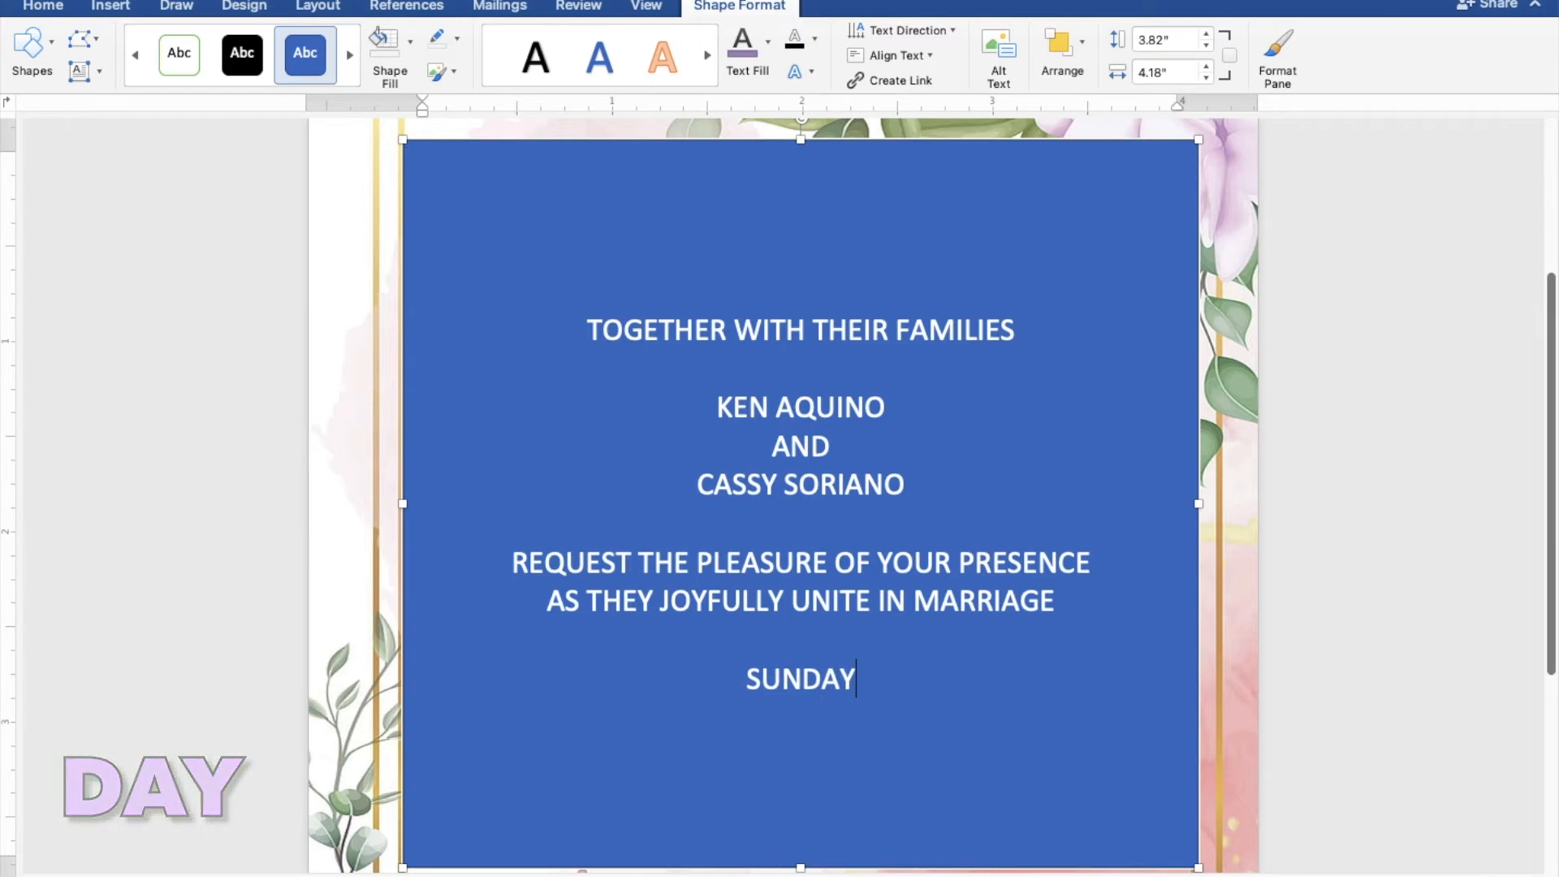
Enter the wedding date "MARCH 27, 2022" on the line below the day.
key("Return")
type("MA")
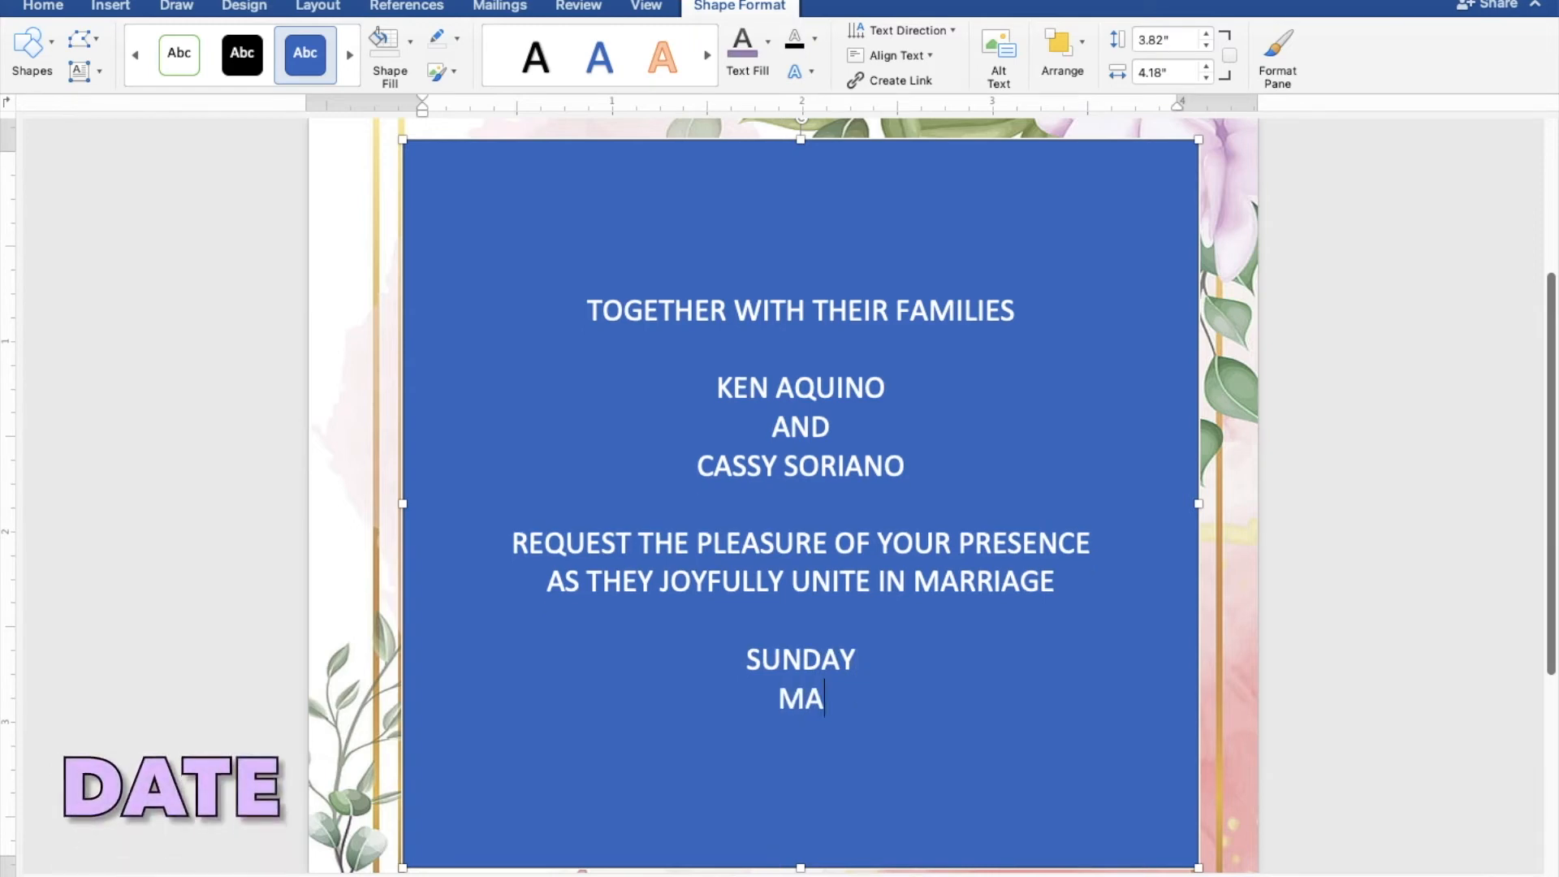
type("RCH")
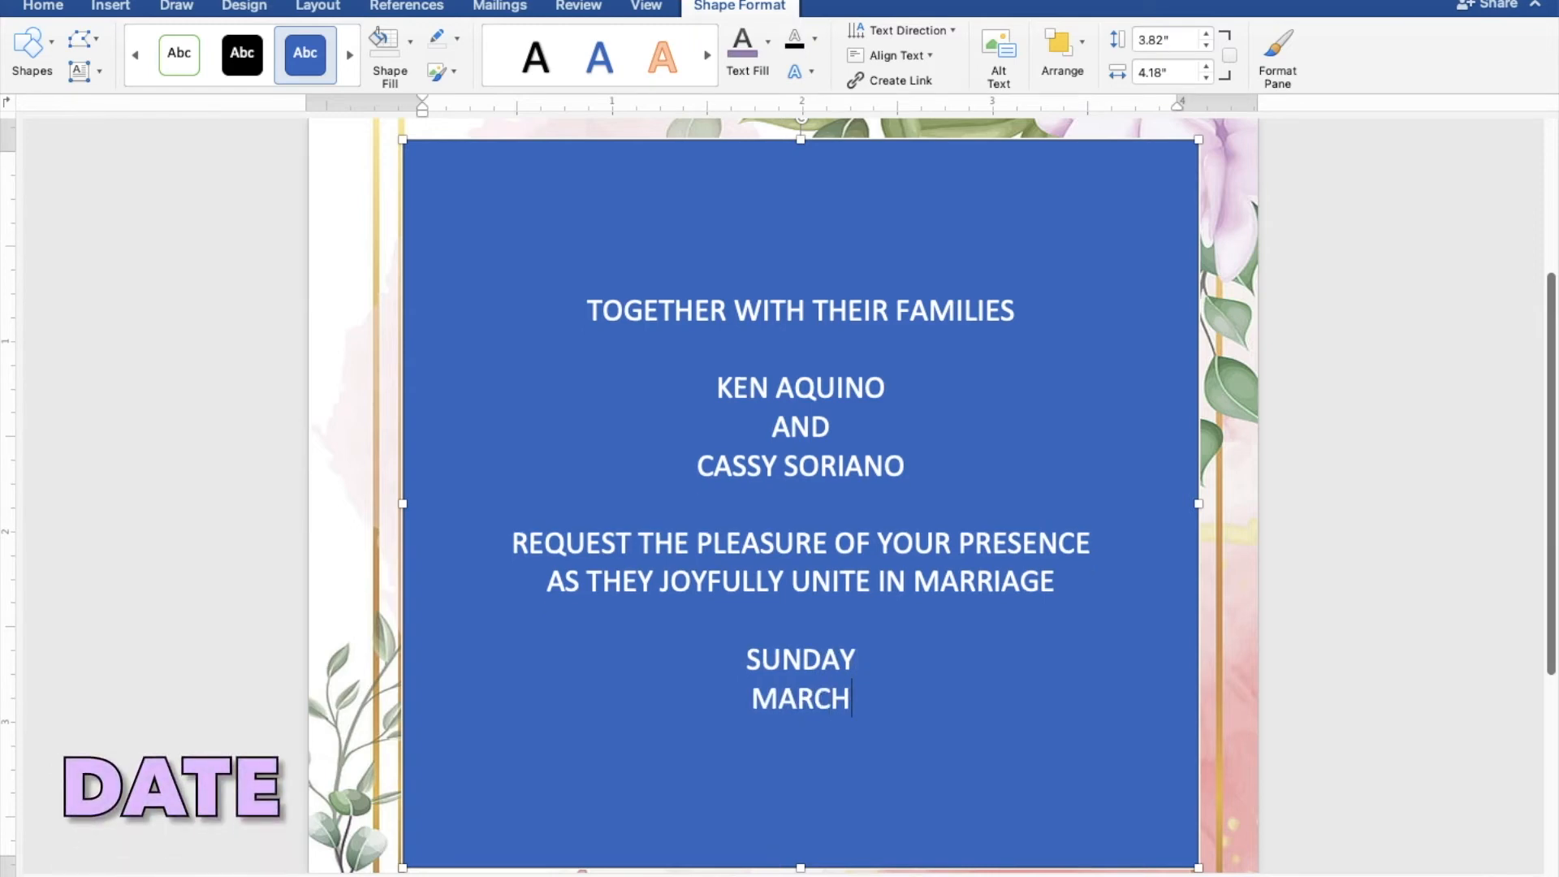
type(" 27")
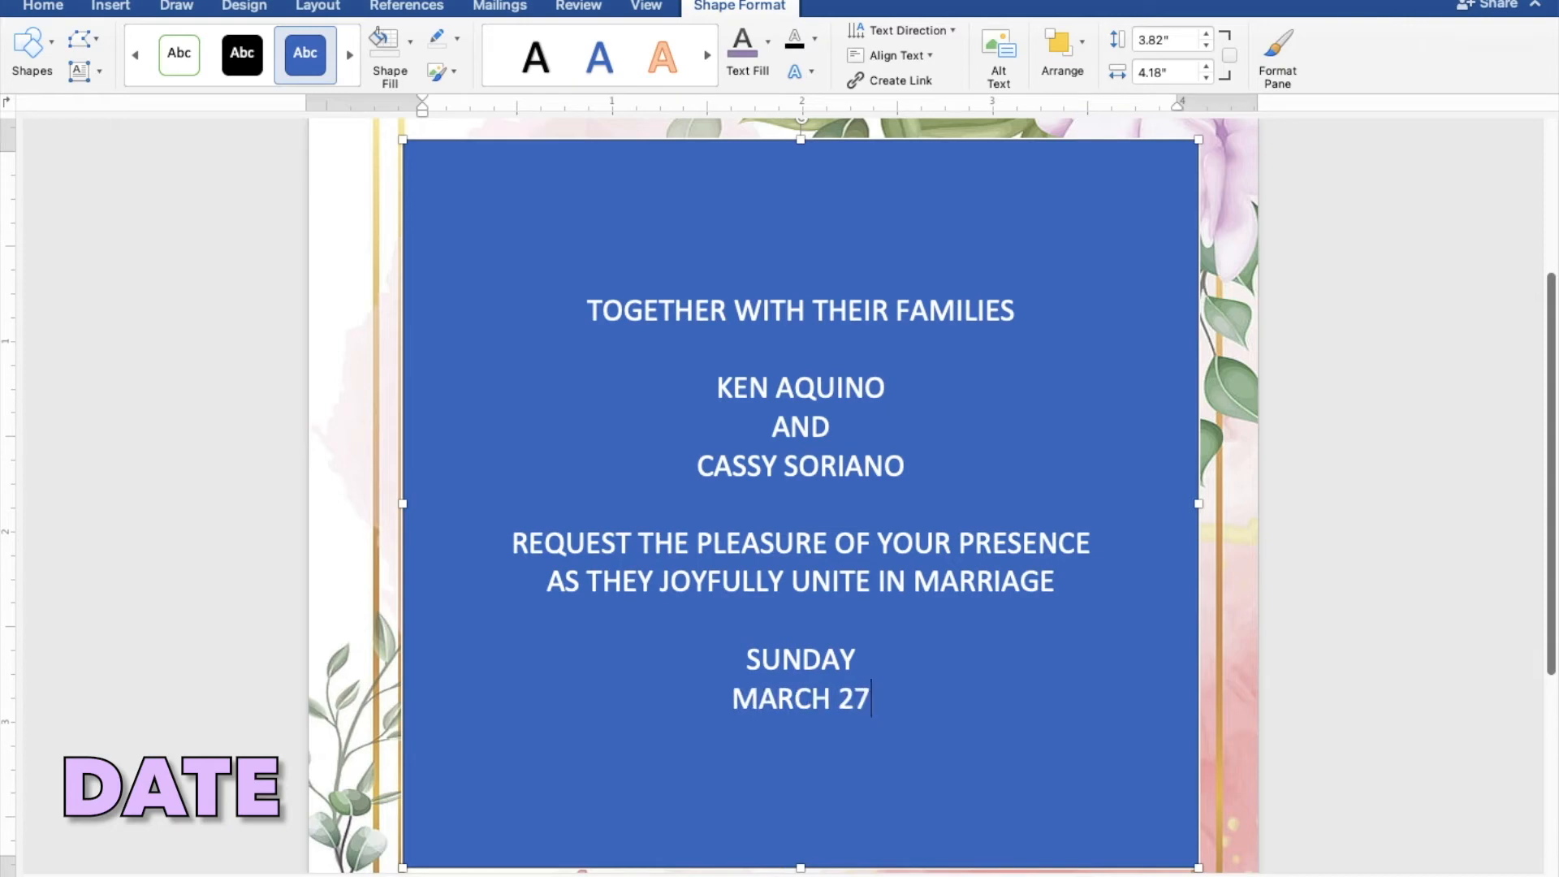
type(", 2")
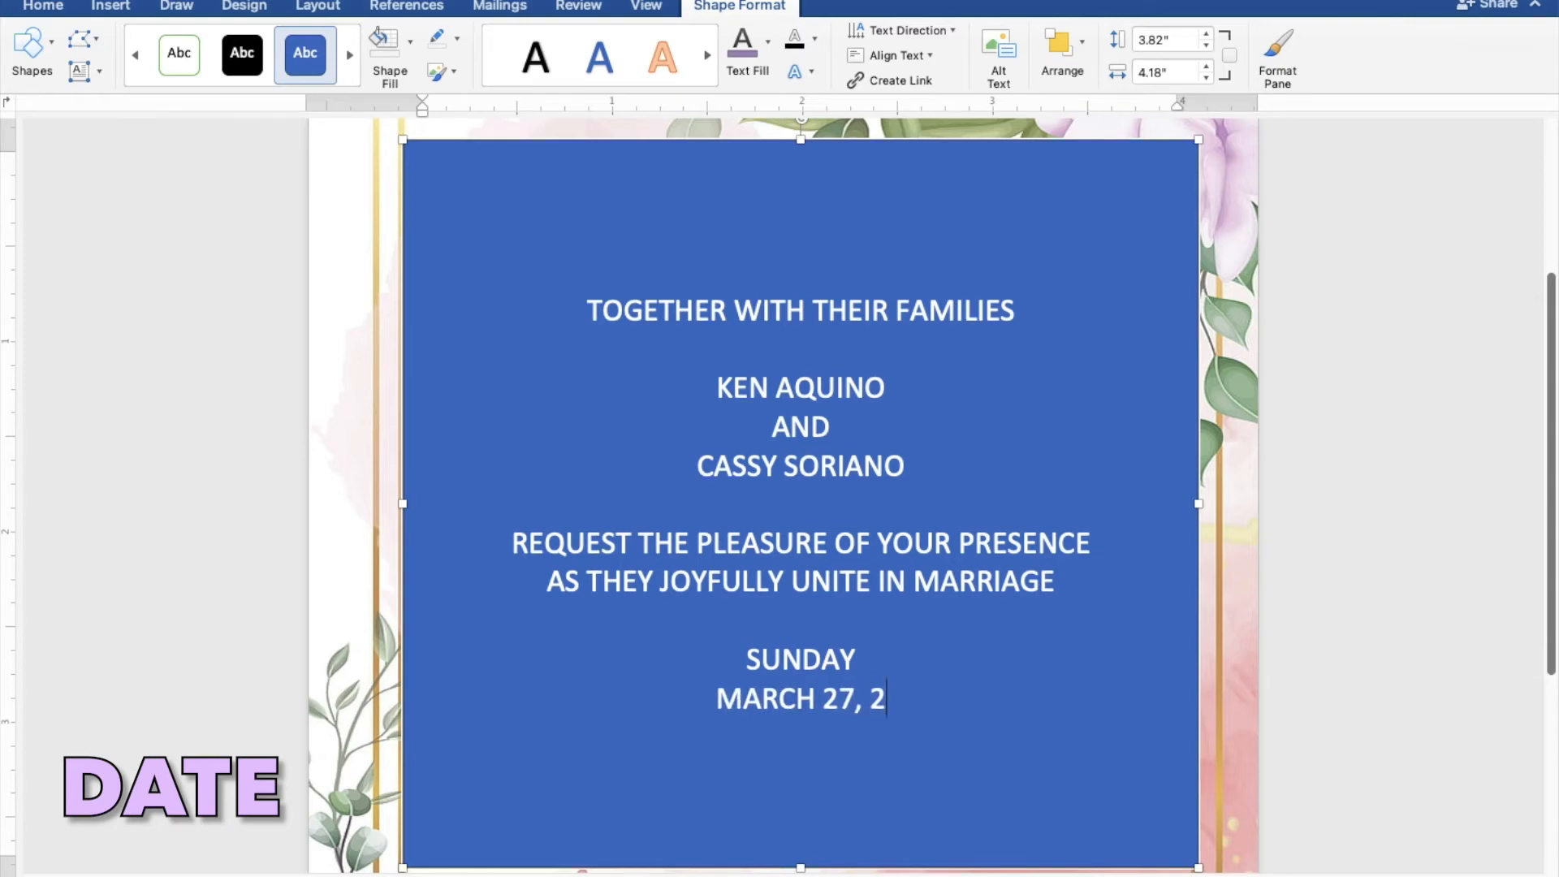
type("022")
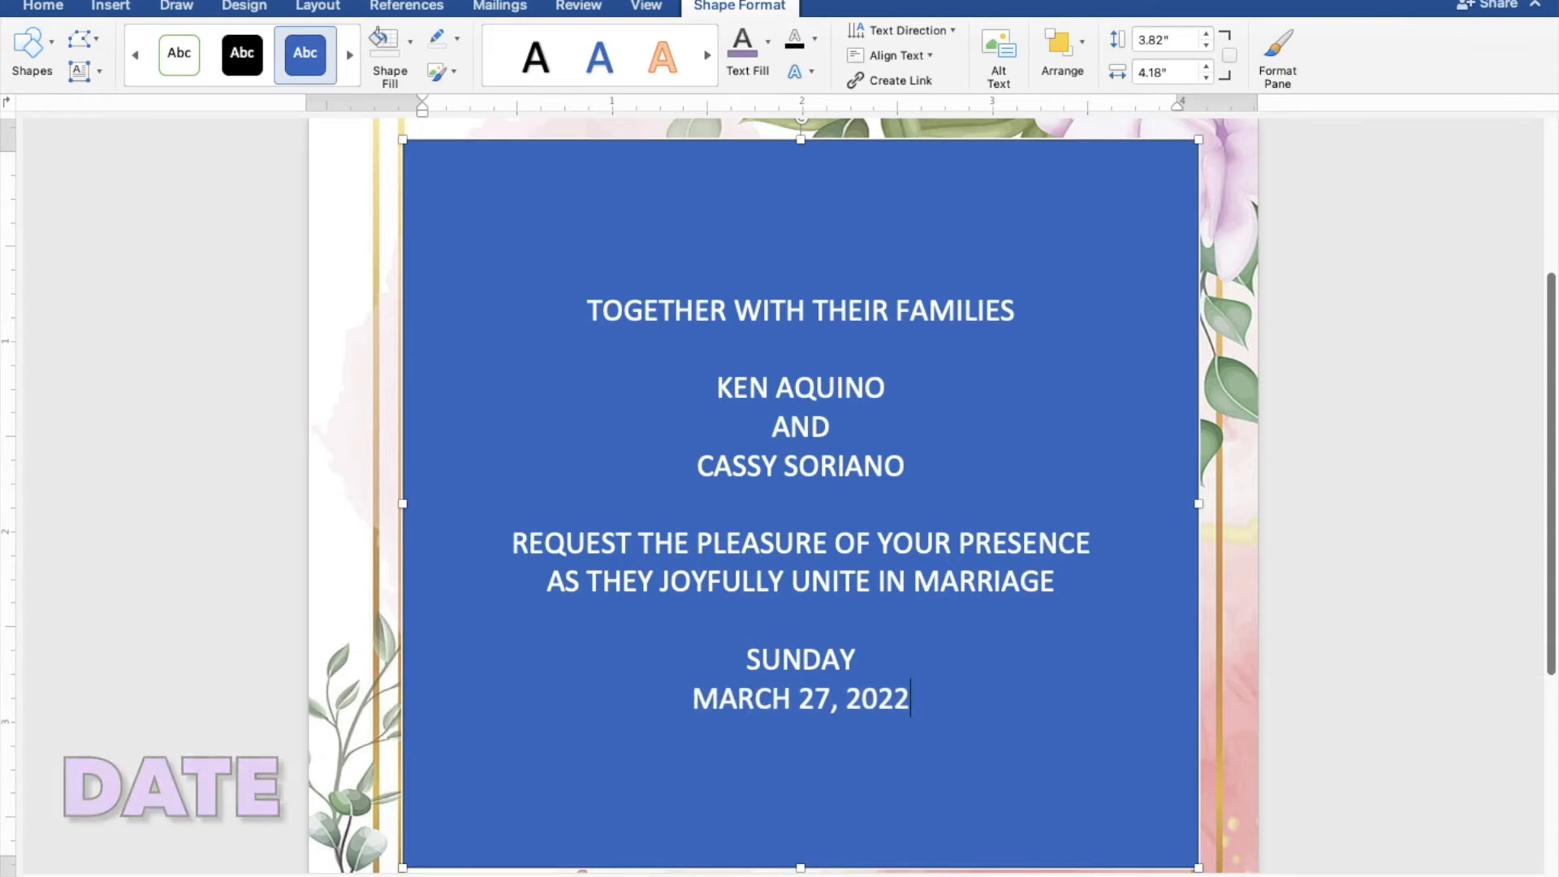
Enter the ceremony time "TEN O'CLOCK IN THE MORNING" on the line below the date.
key("Return")
type("T")
type("EN ")
type("O'CL")
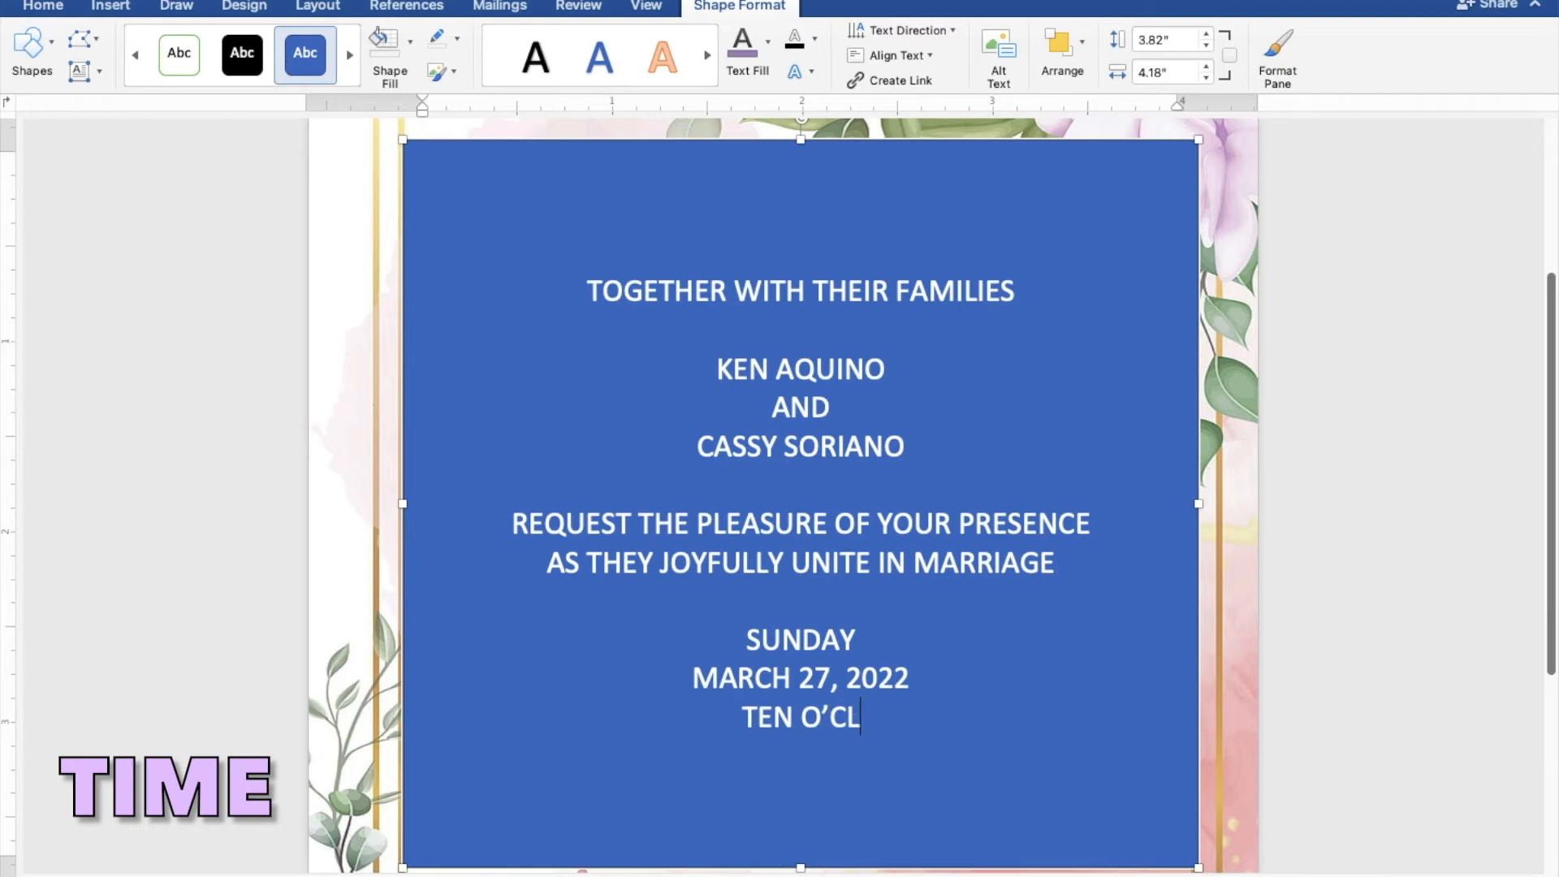
type("OCK")
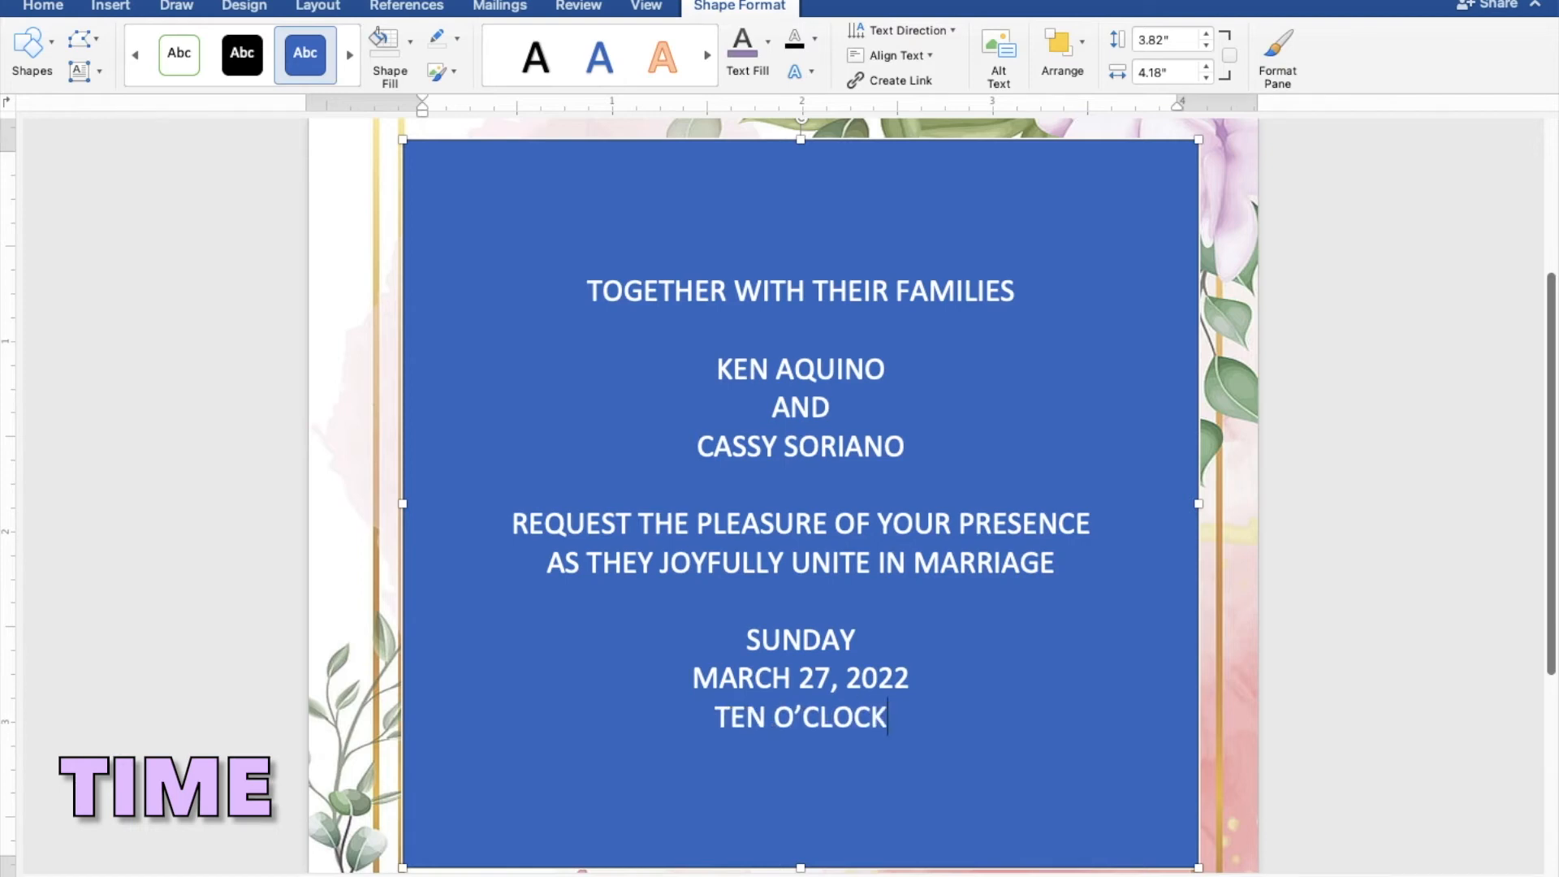
type(" IN ")
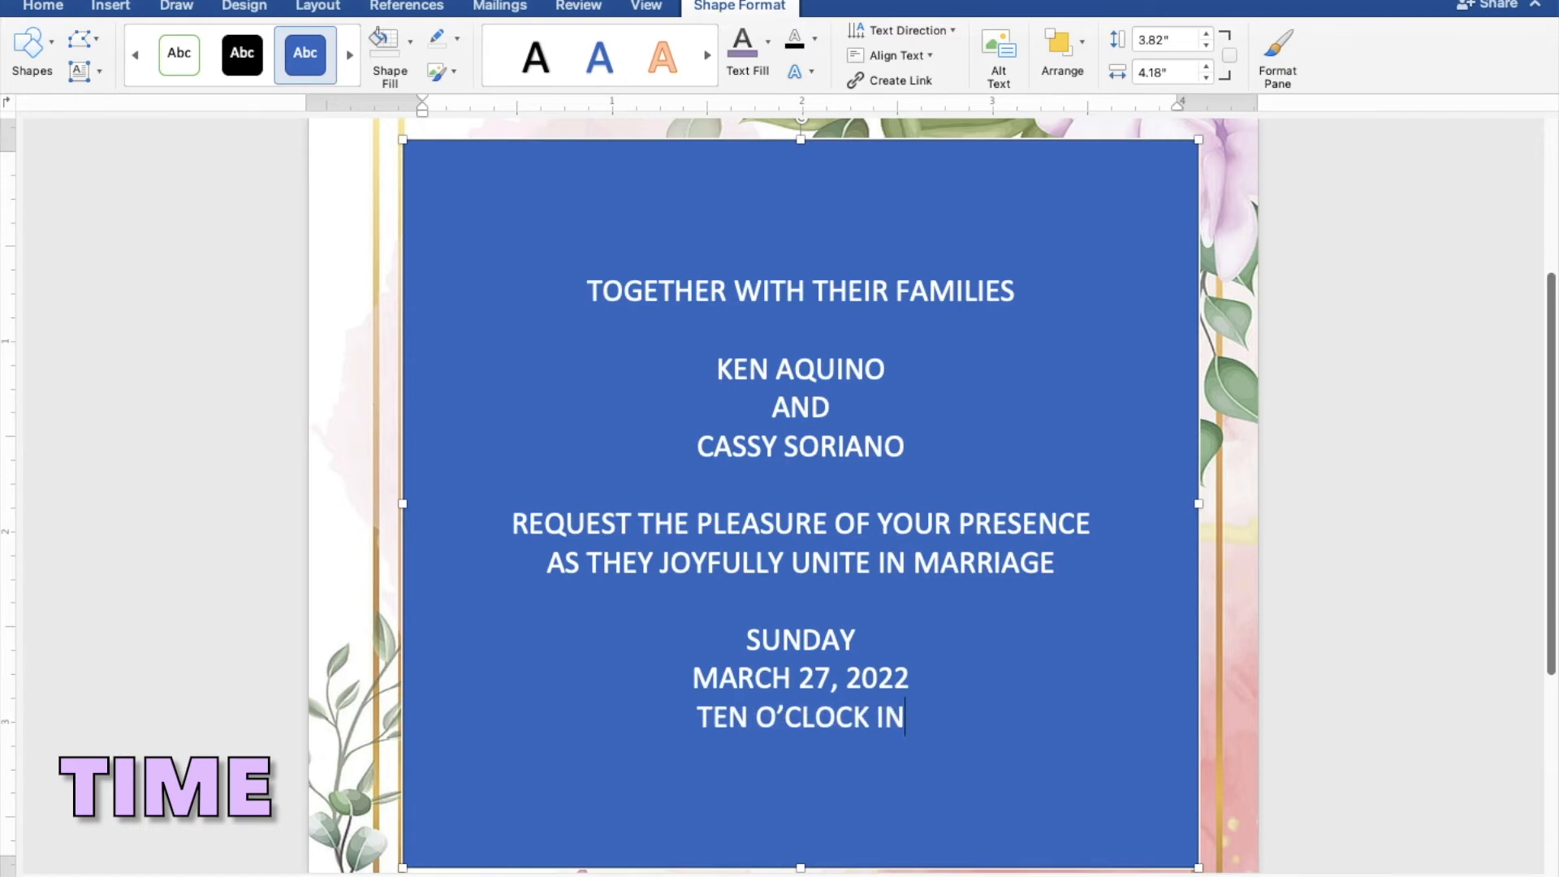
type("TH")
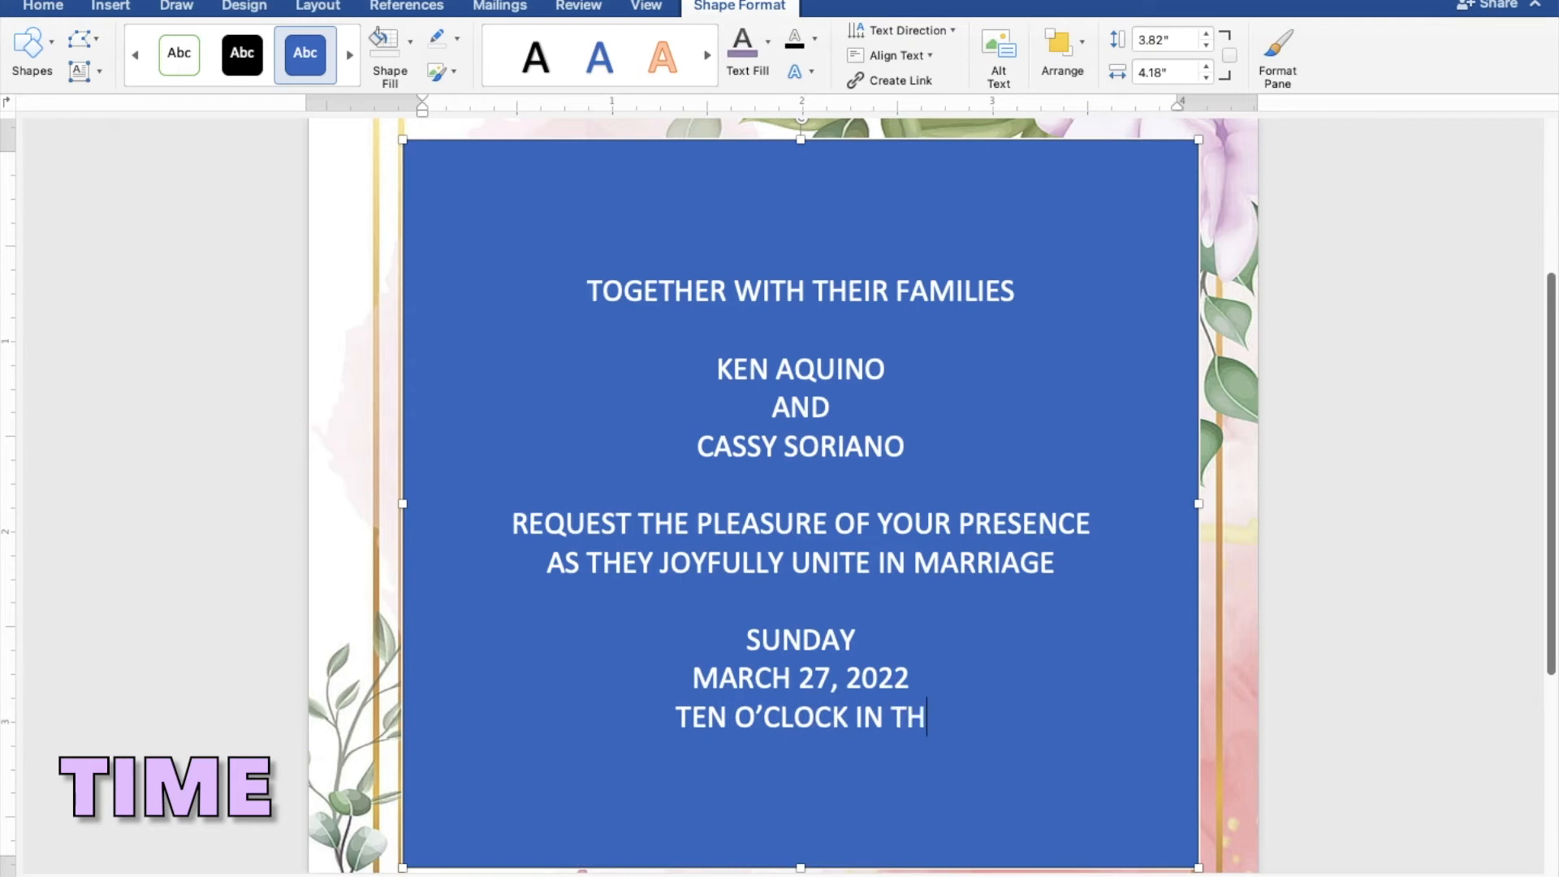
type("E M")
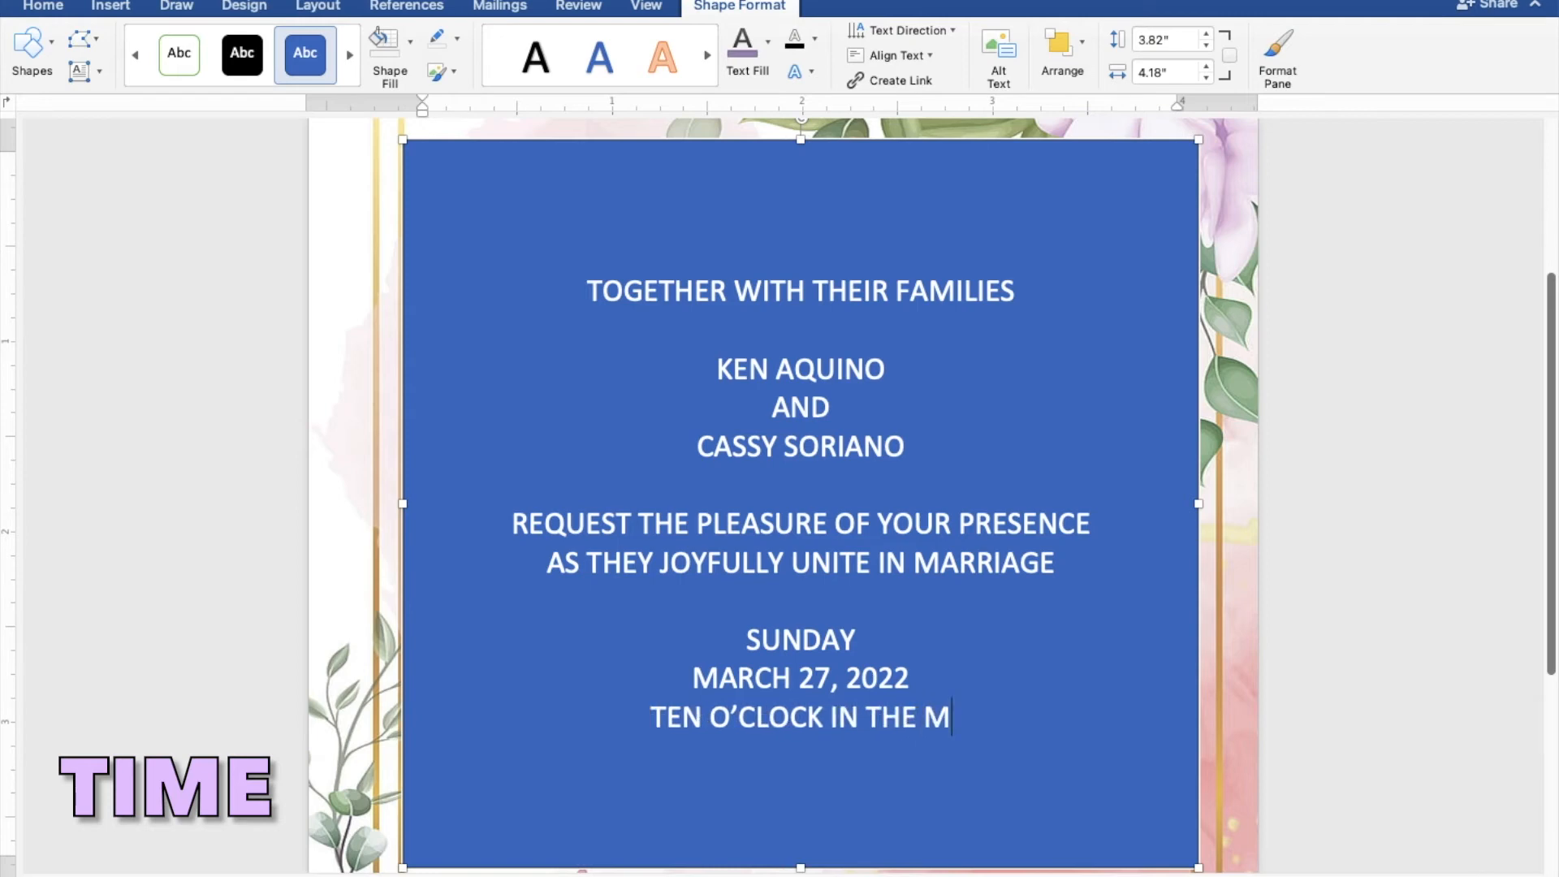
type("ORNING")
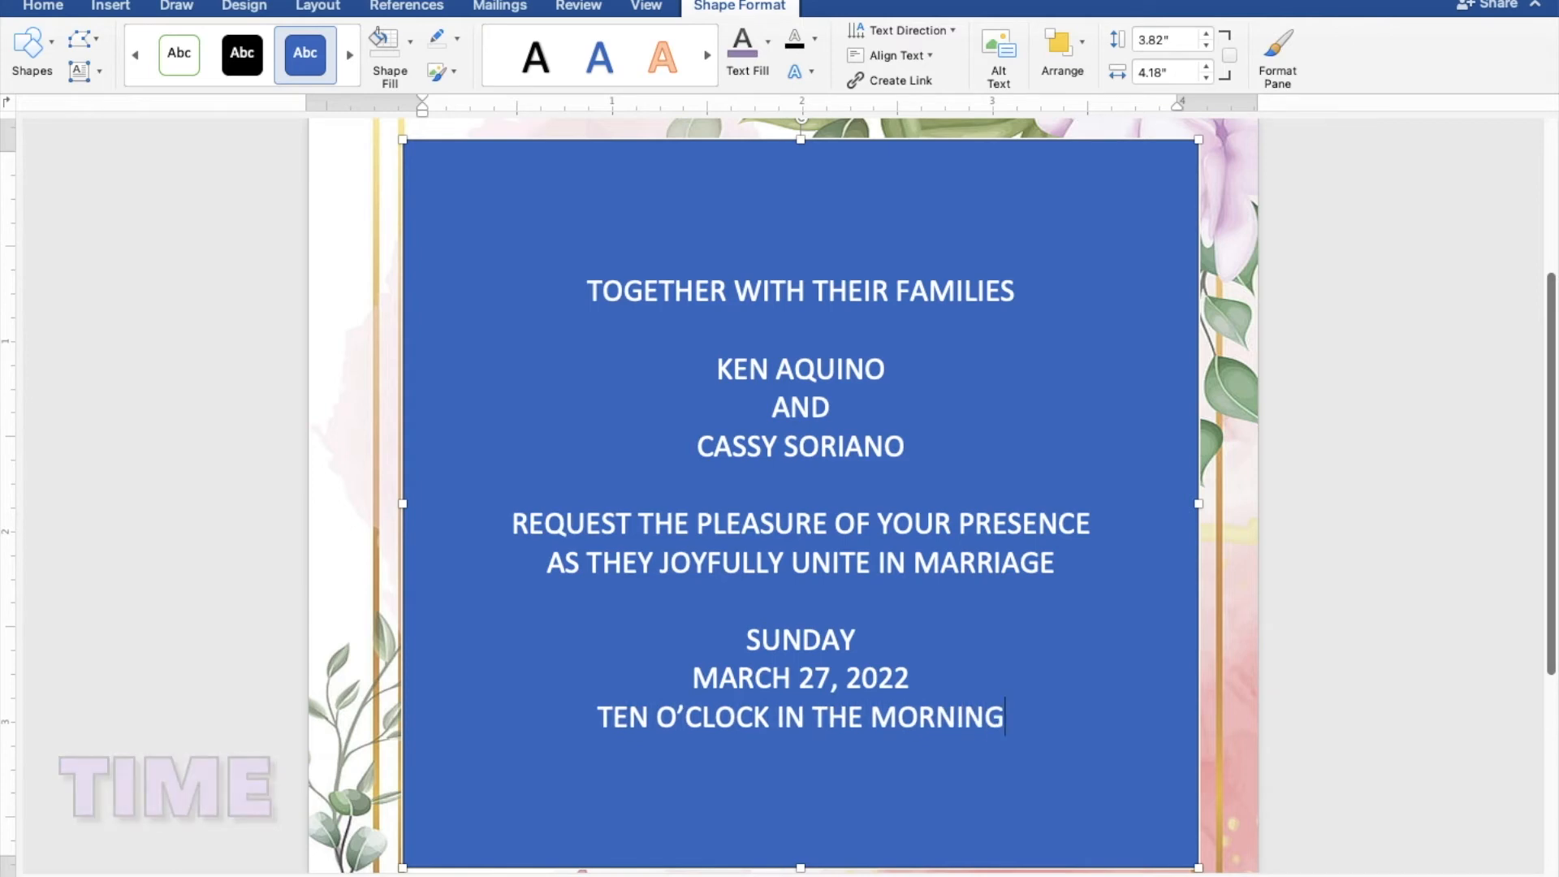
Enter the church name "ST. THOMAS AQUINAS PARISH CHURCH" on the line below the ceremony time.
key("Return")
type("S")
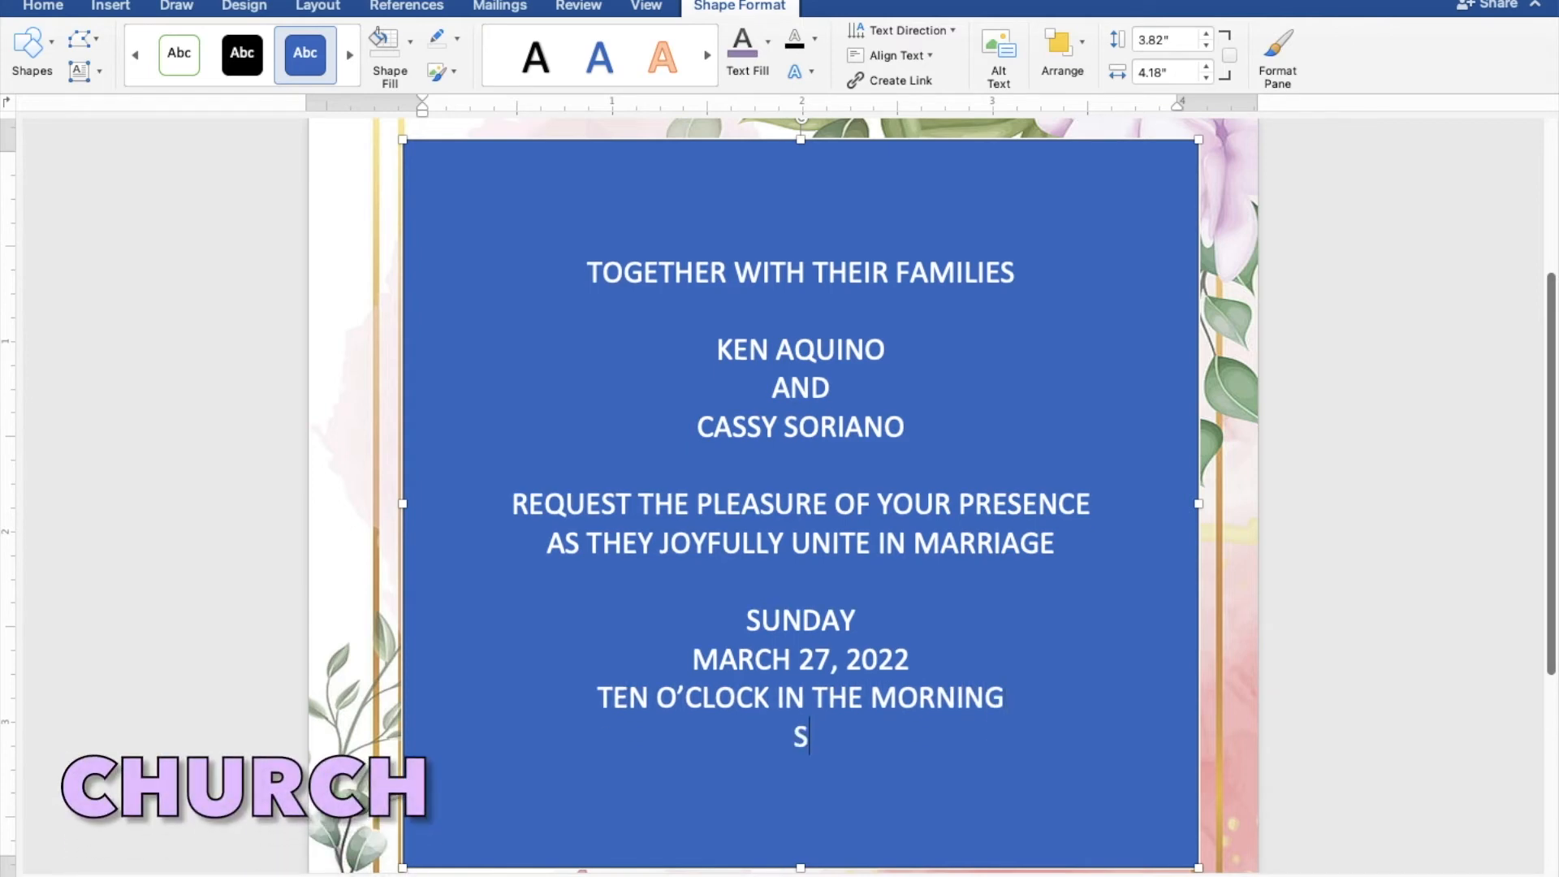
type("T. THOM")
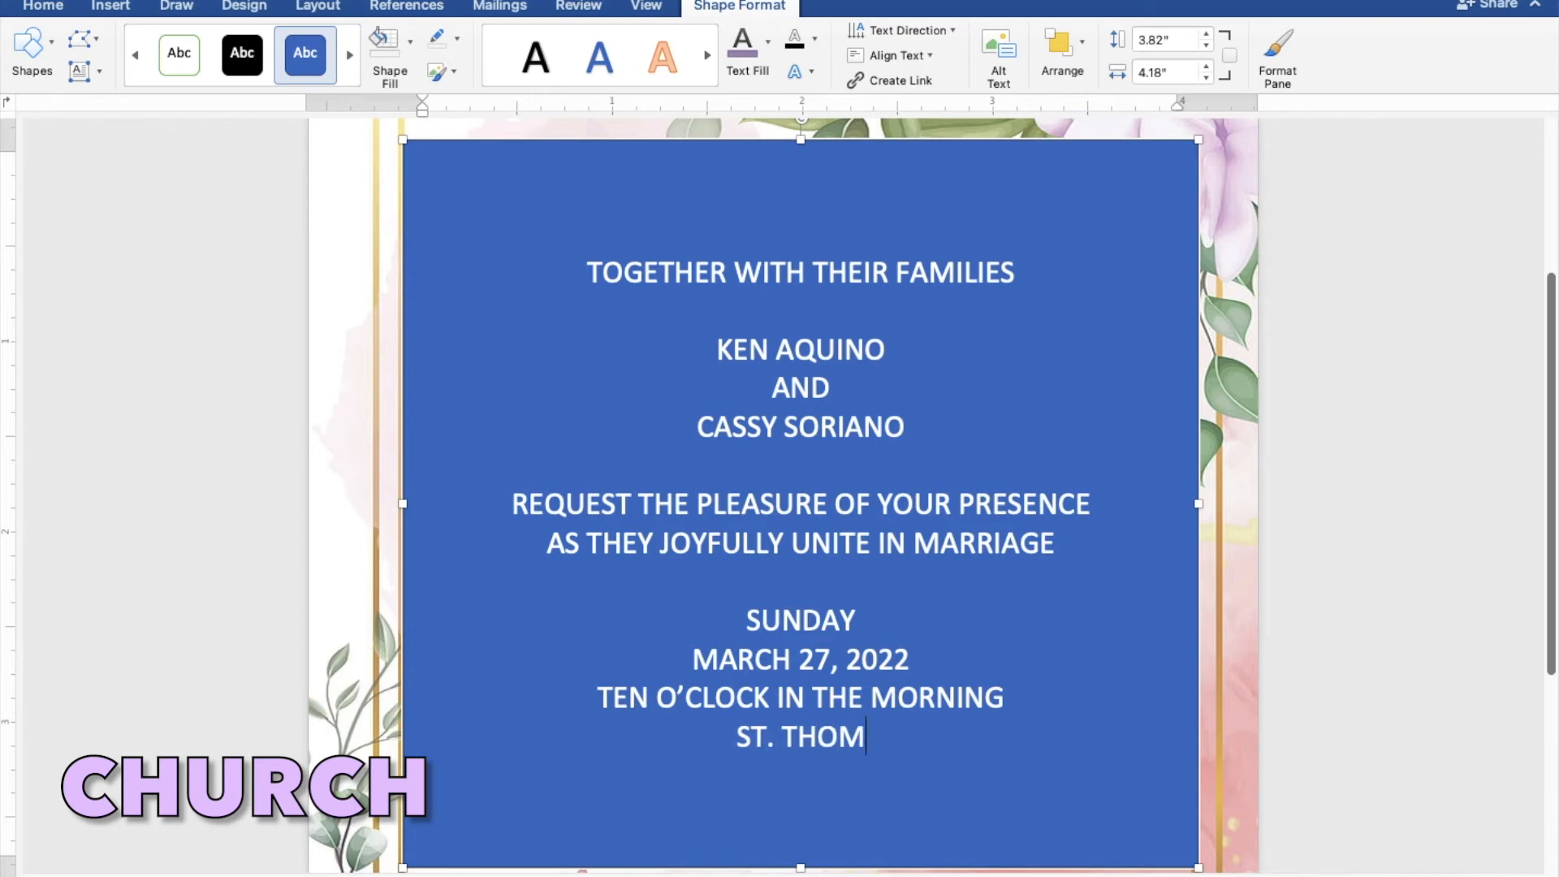
type("AS ")
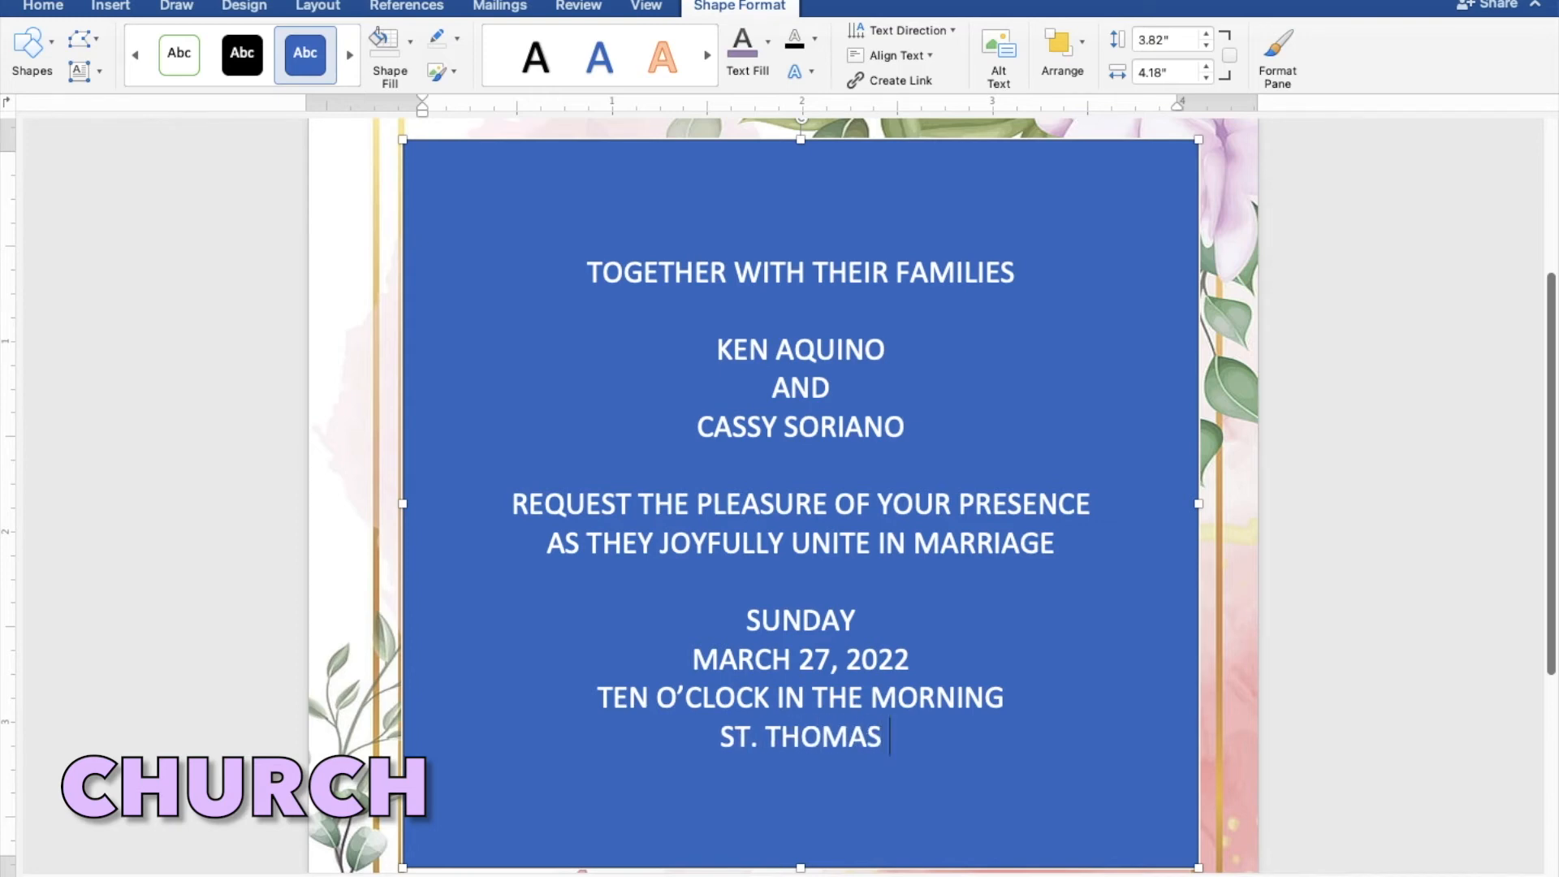
type("AQU")
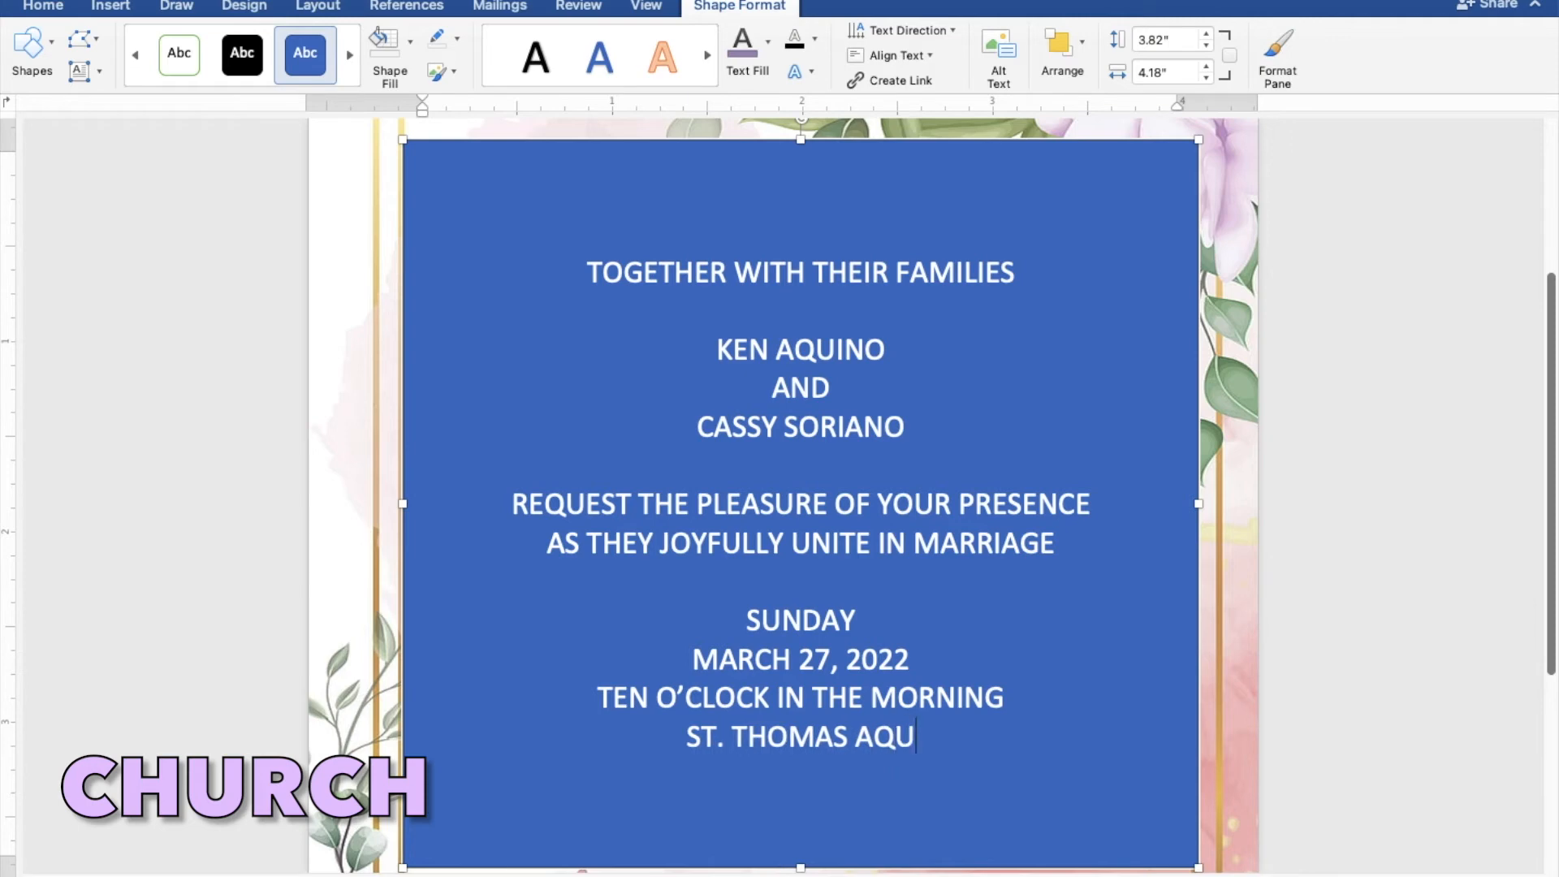
type("INA")
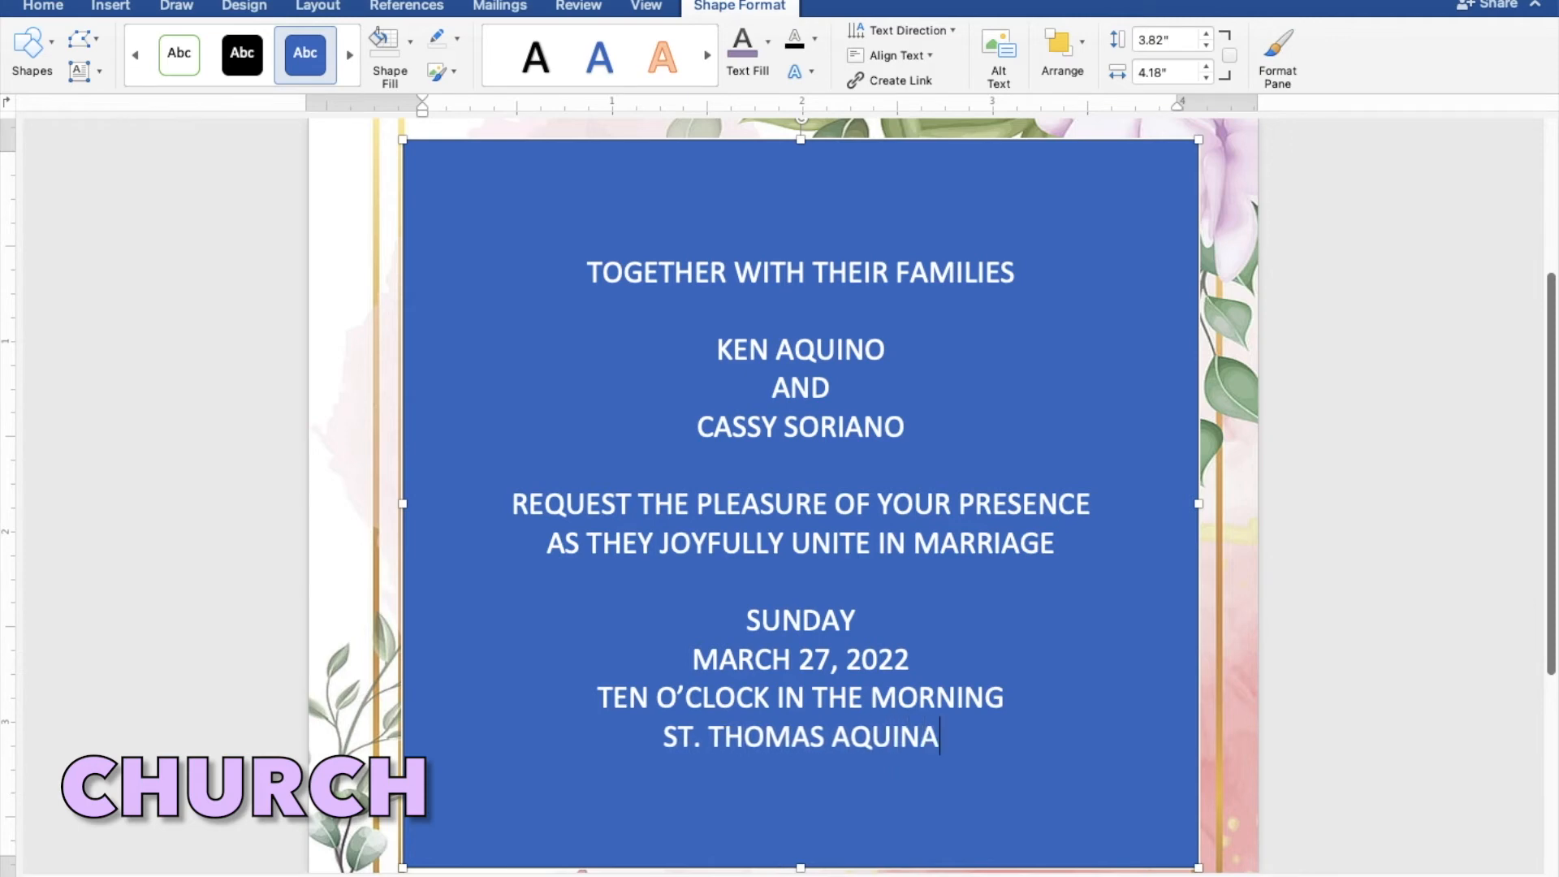
type("S")
type(" PA")
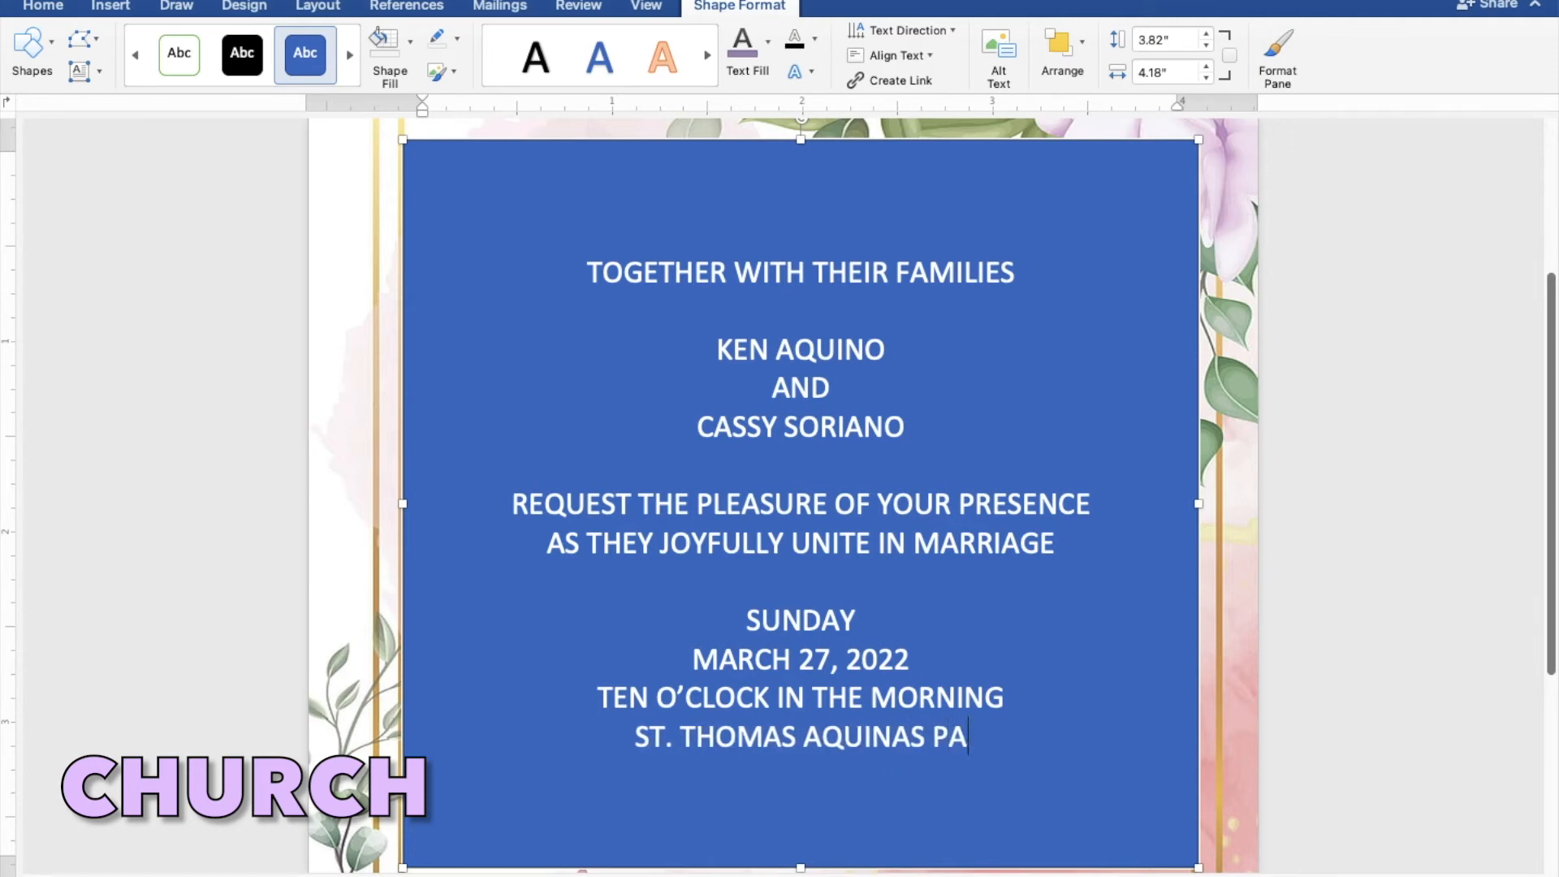
type("RISH")
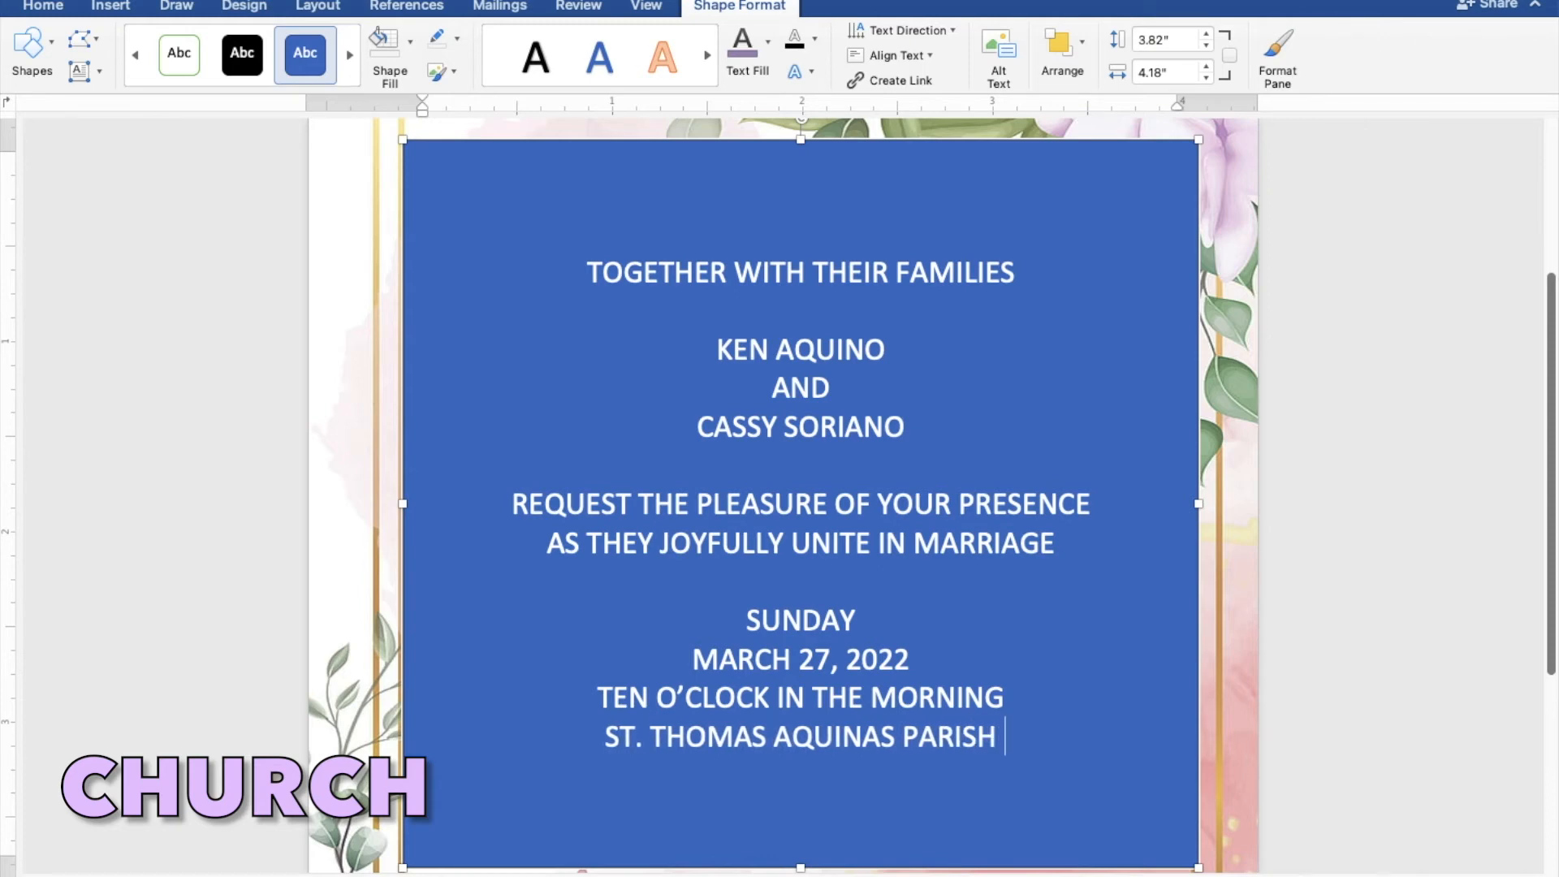
type(" CHU")
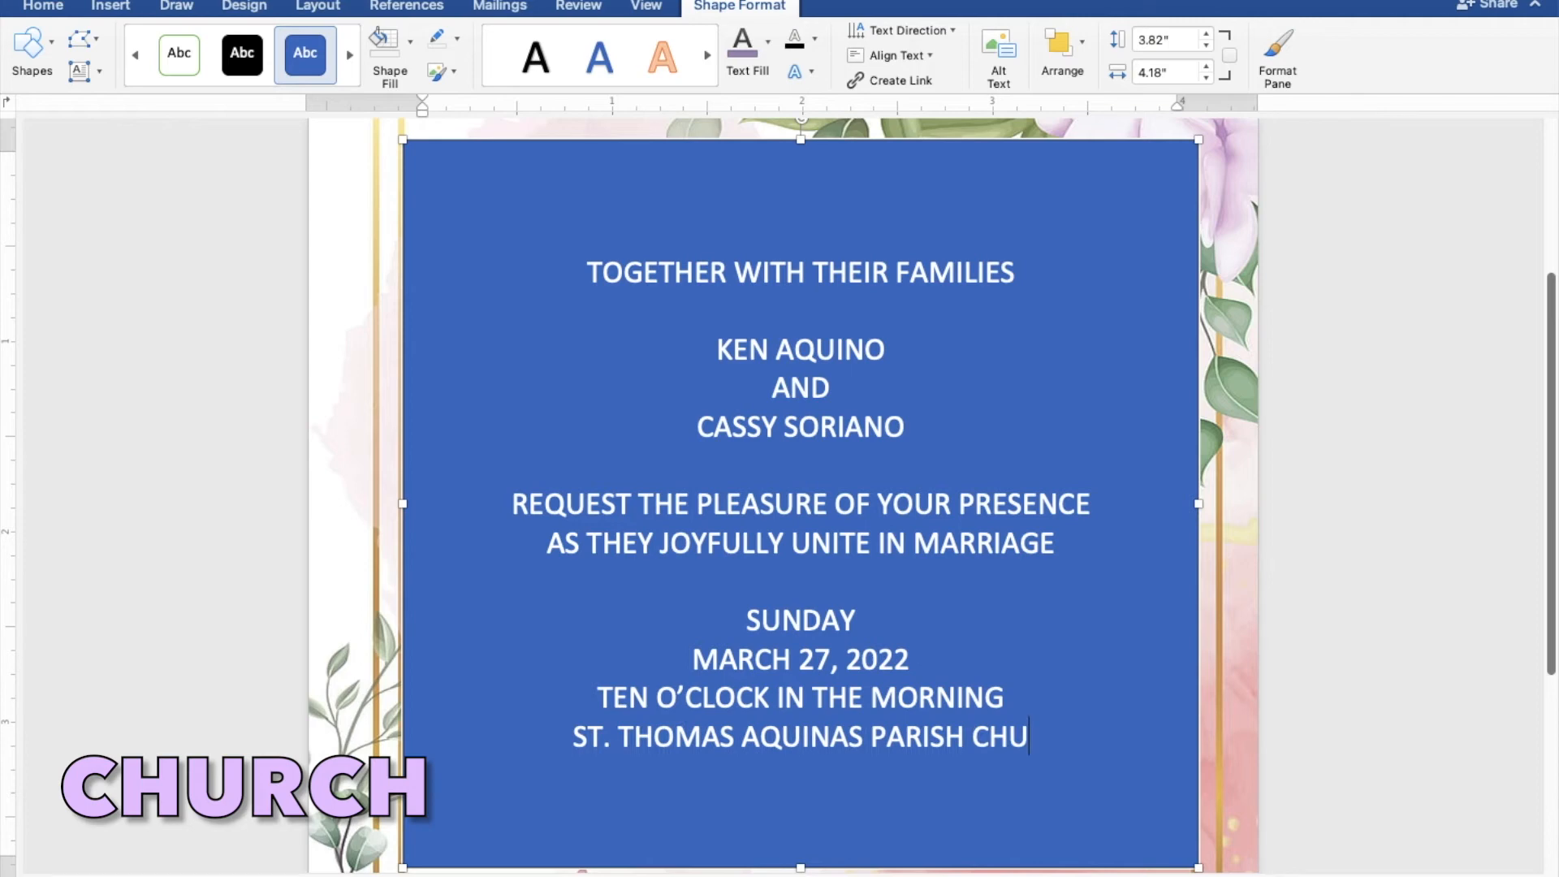
type("RCH")
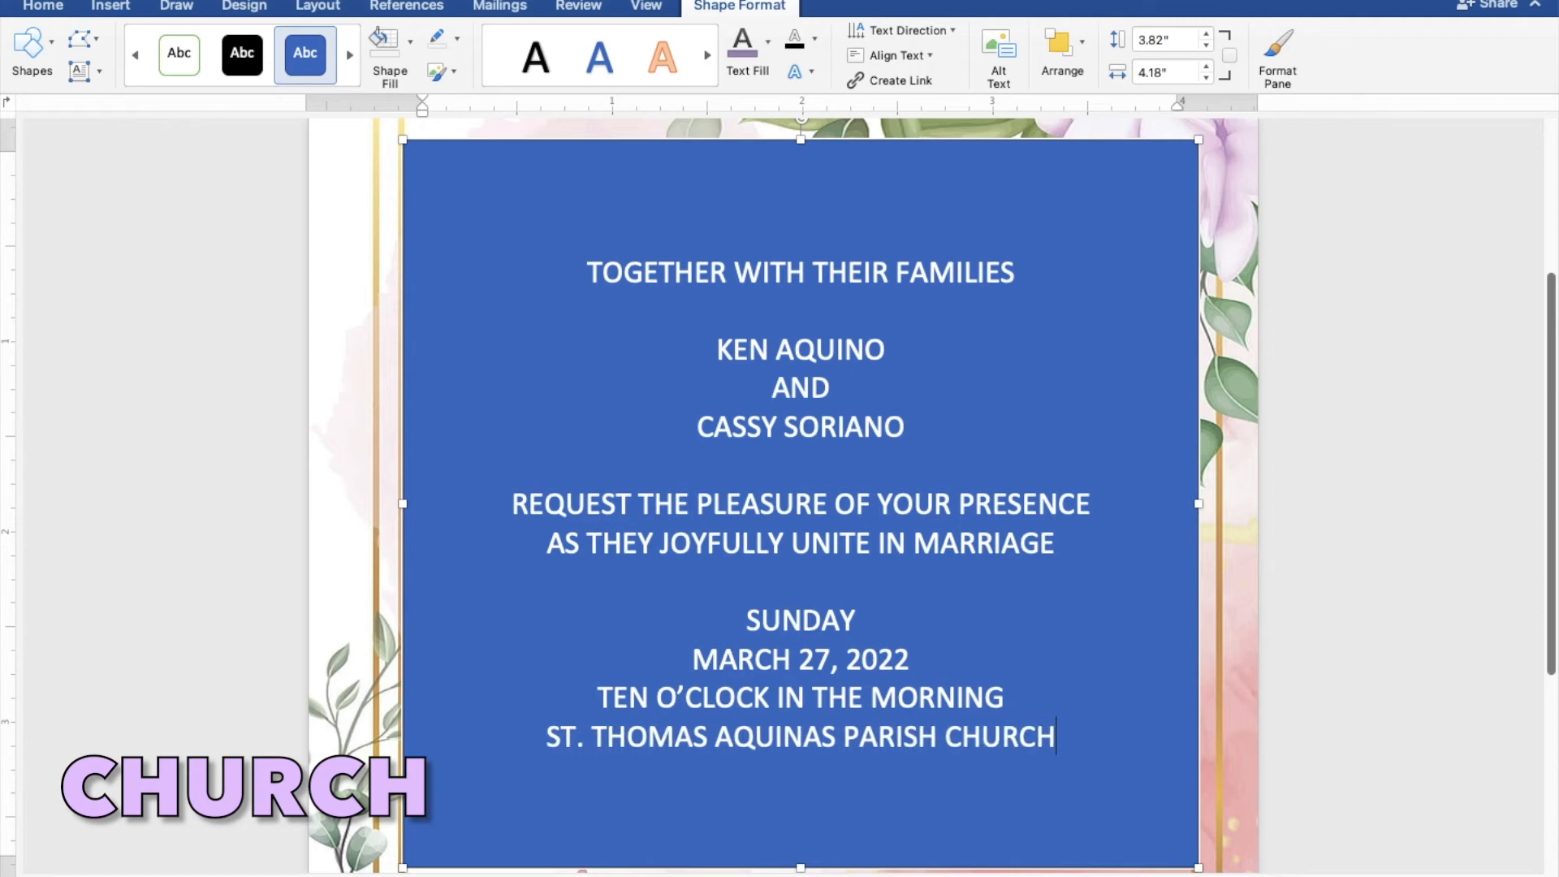
Add the church location "MANGALDAN PANGASINAN" on the line below the church name.
key("Return")
type("M")
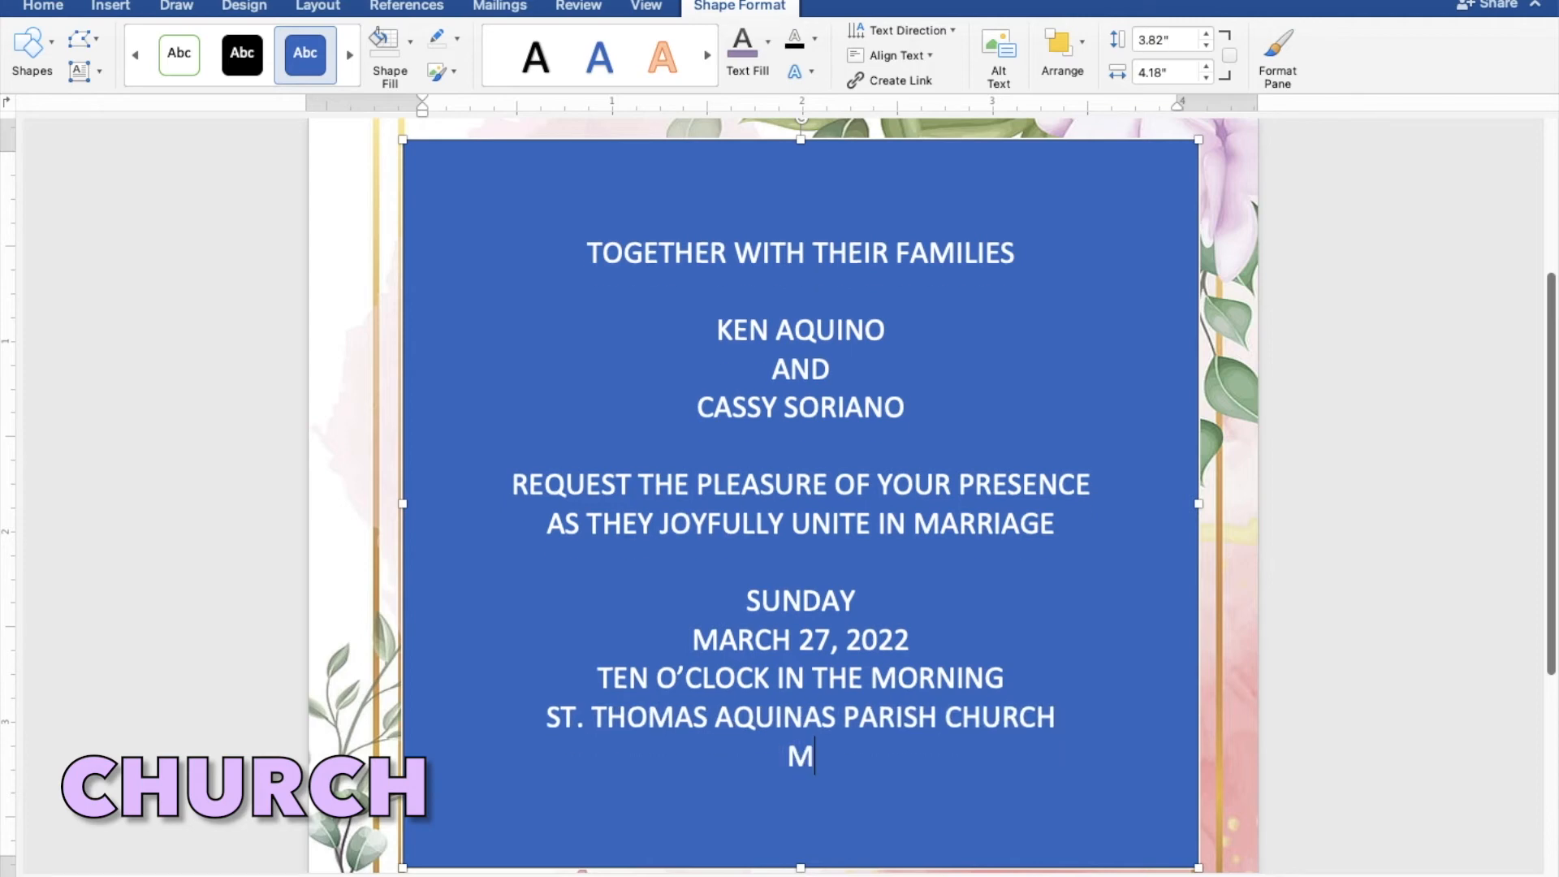
type("ANG")
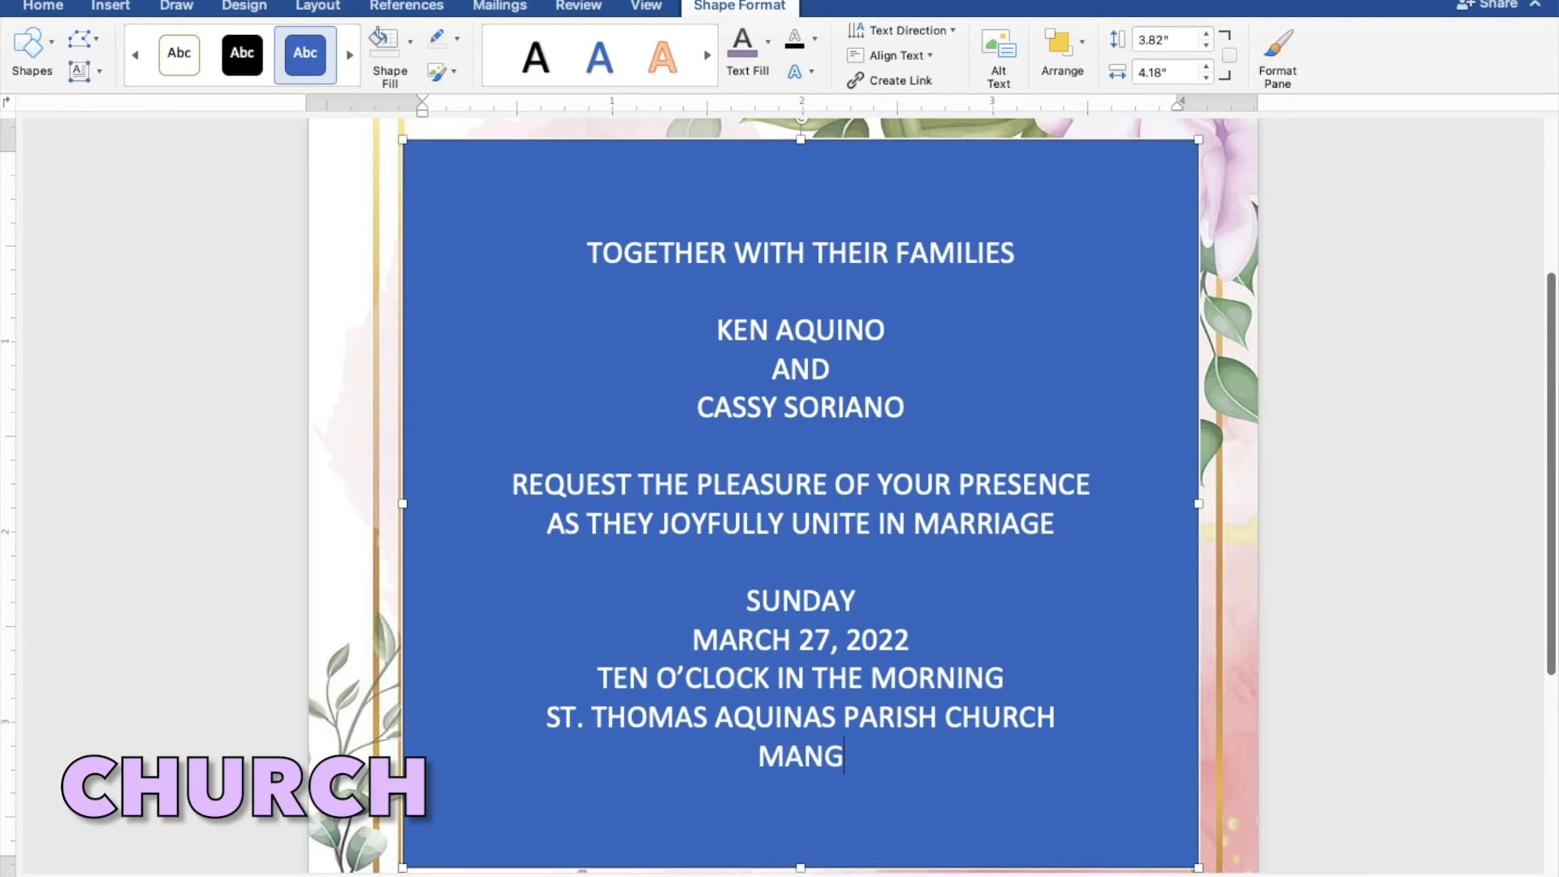
type("ALD")
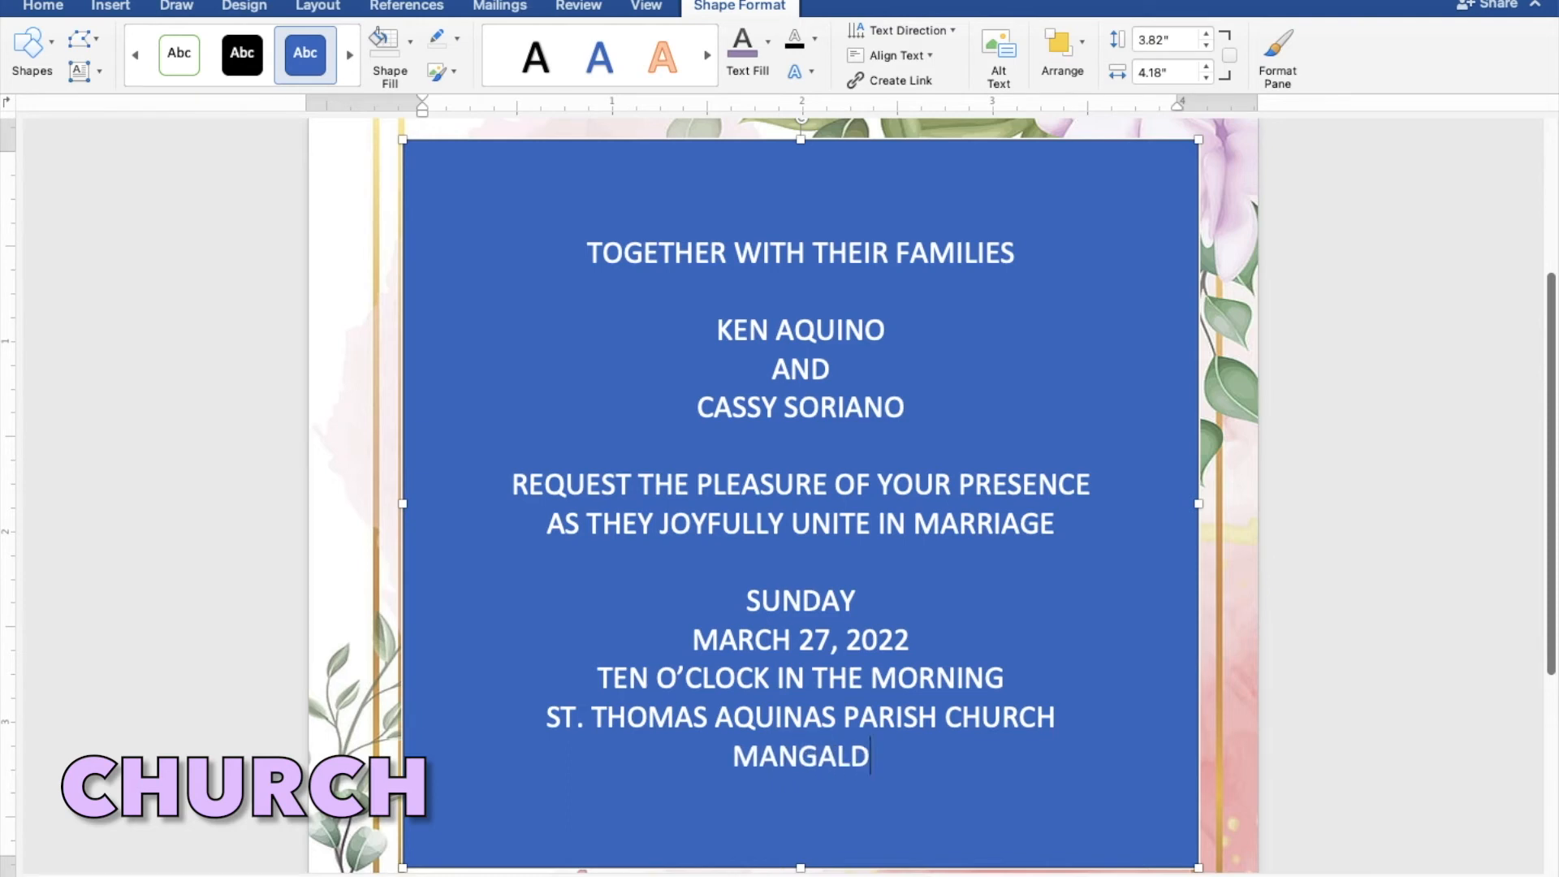
type("AN PANGASI")
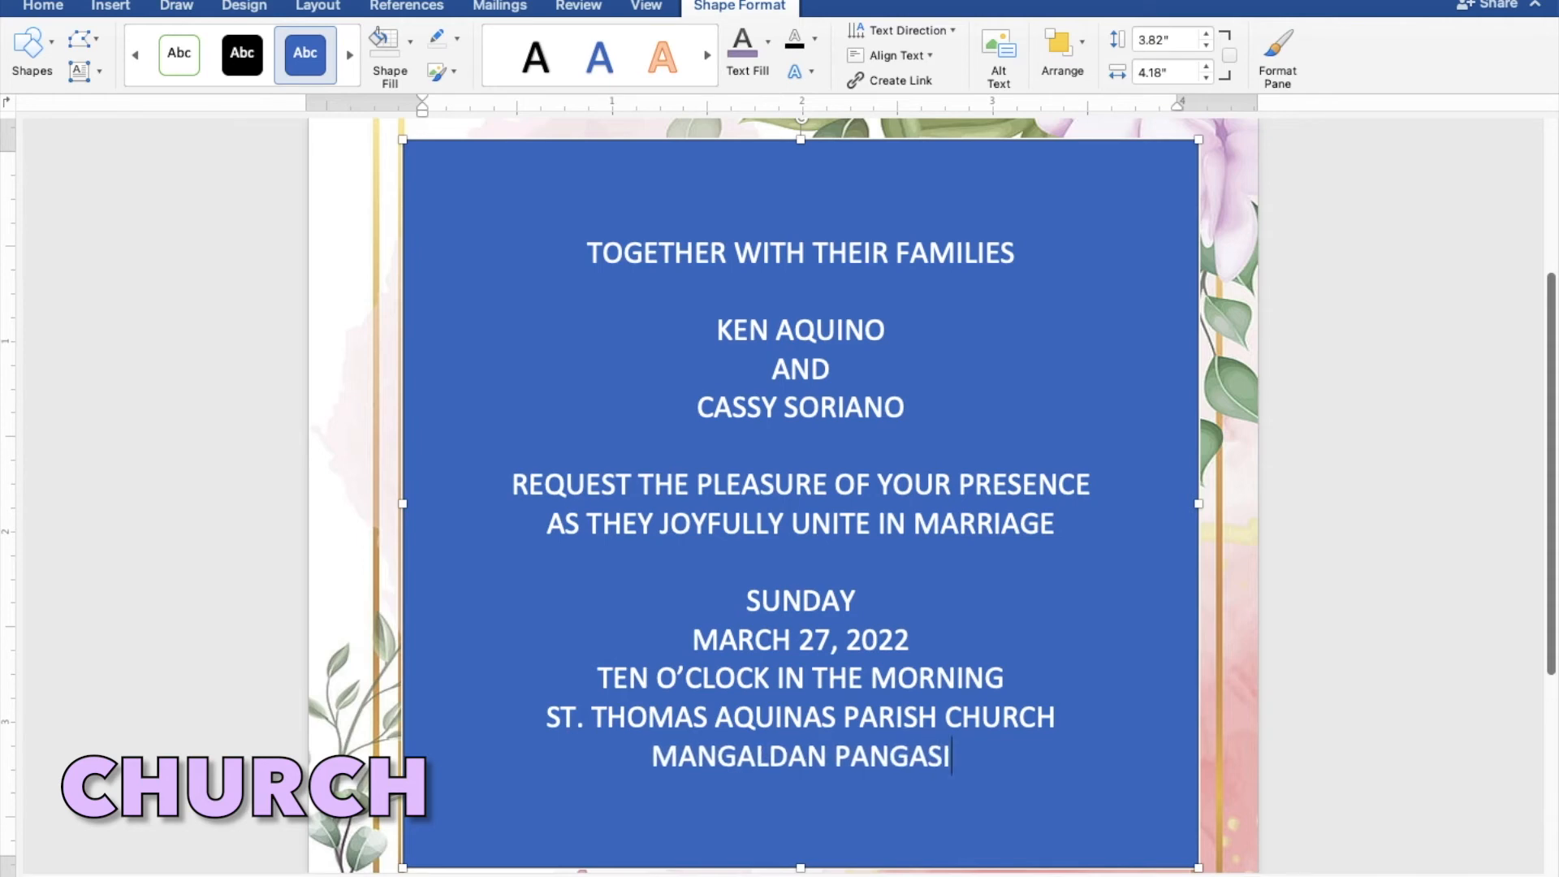
type("NAN")
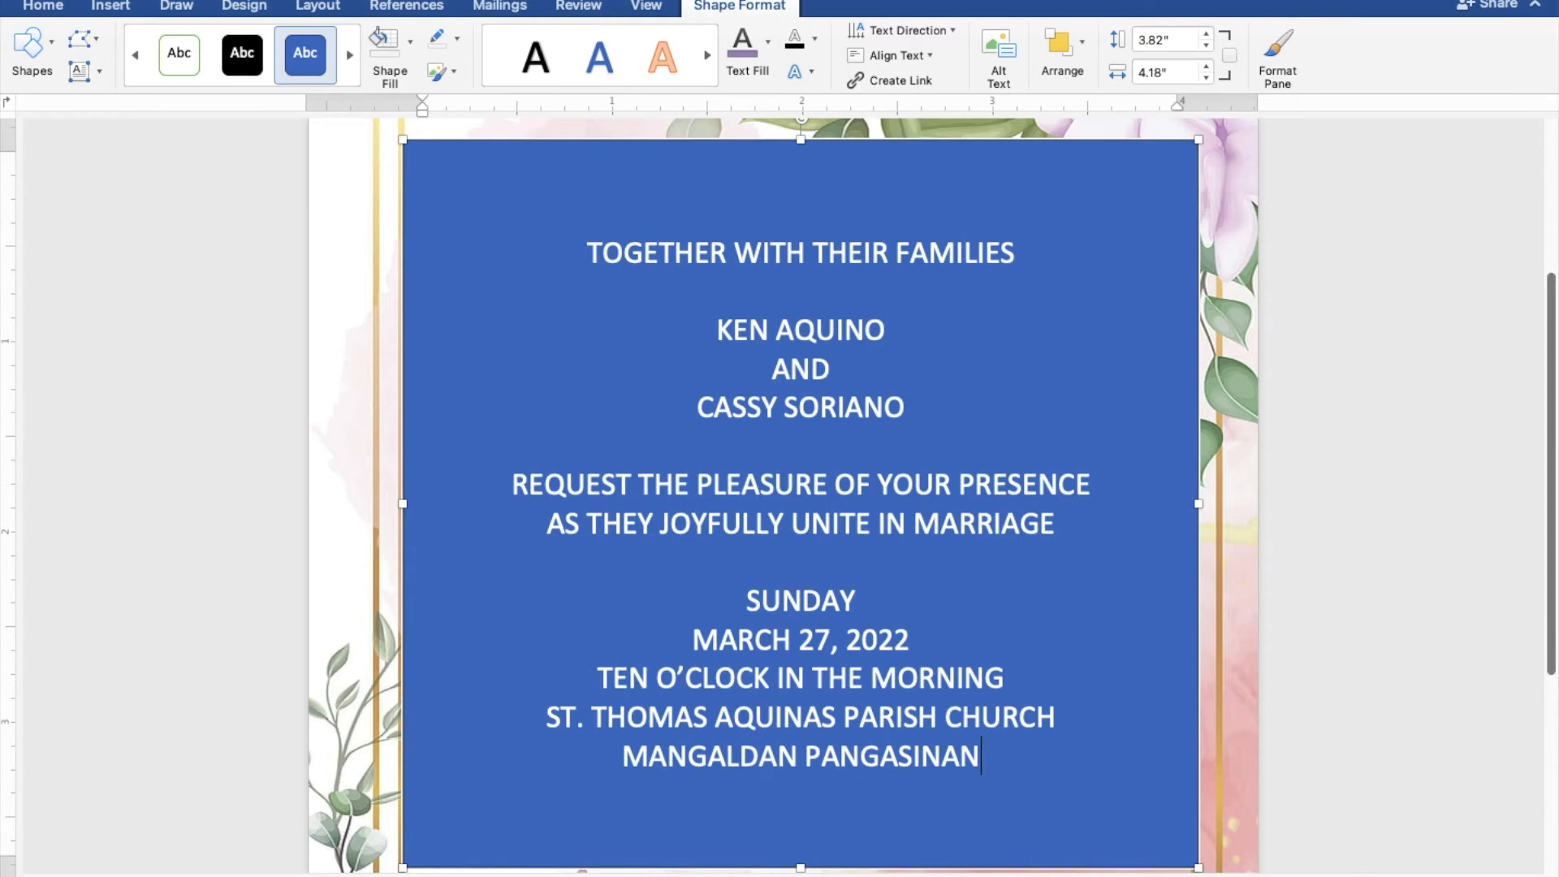
Leave a blank line after the church location and enter the closing line "RECEPTION TO FOLLOW".
key("Return")
key("Return")
type("R")
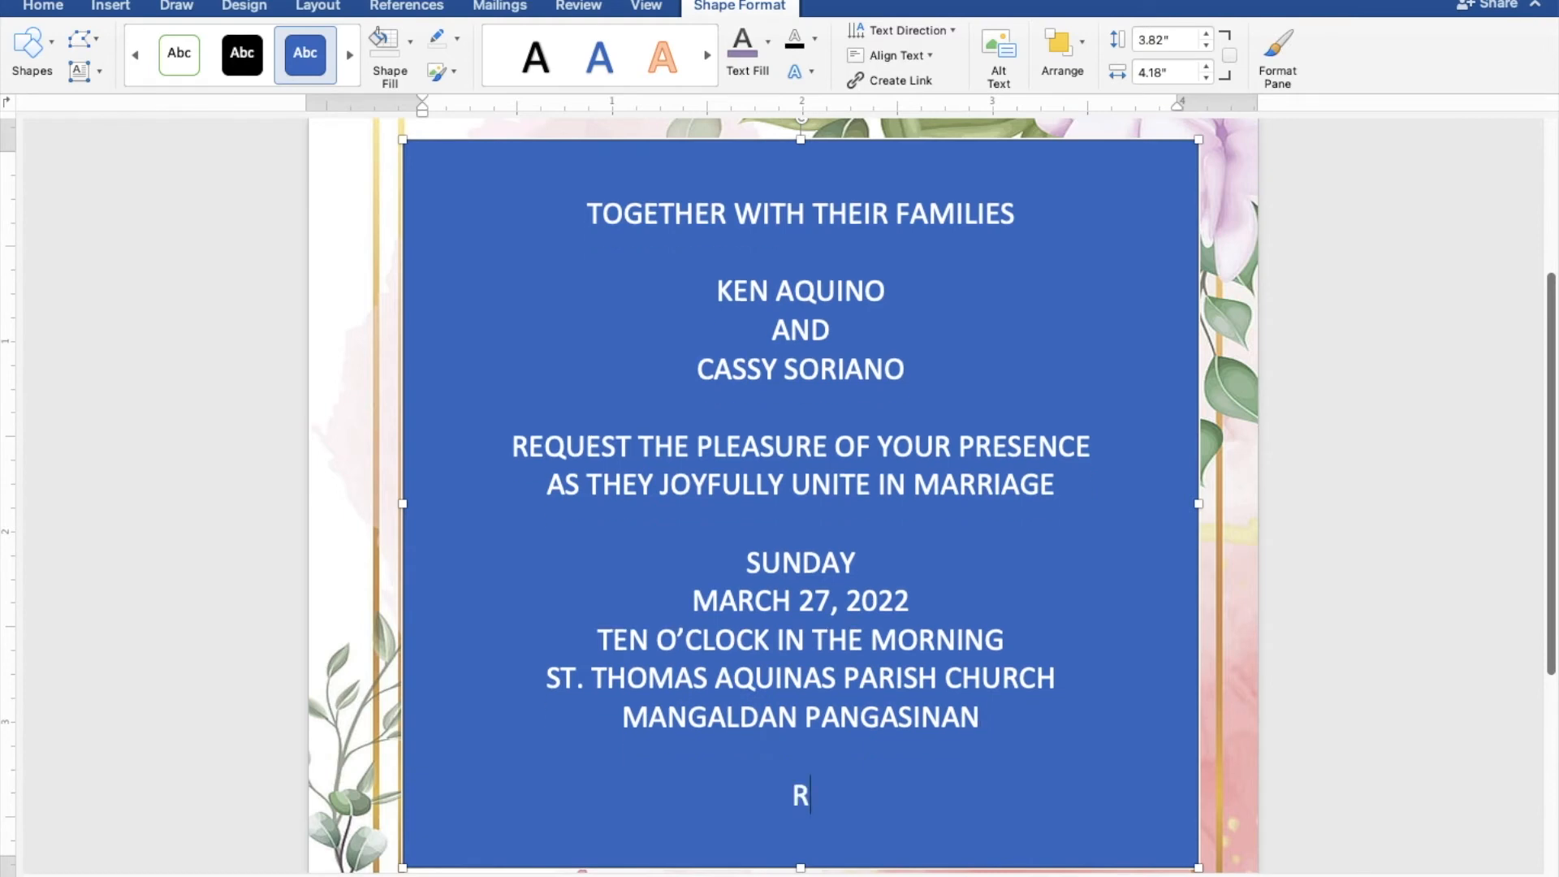
type("ECEPTI")
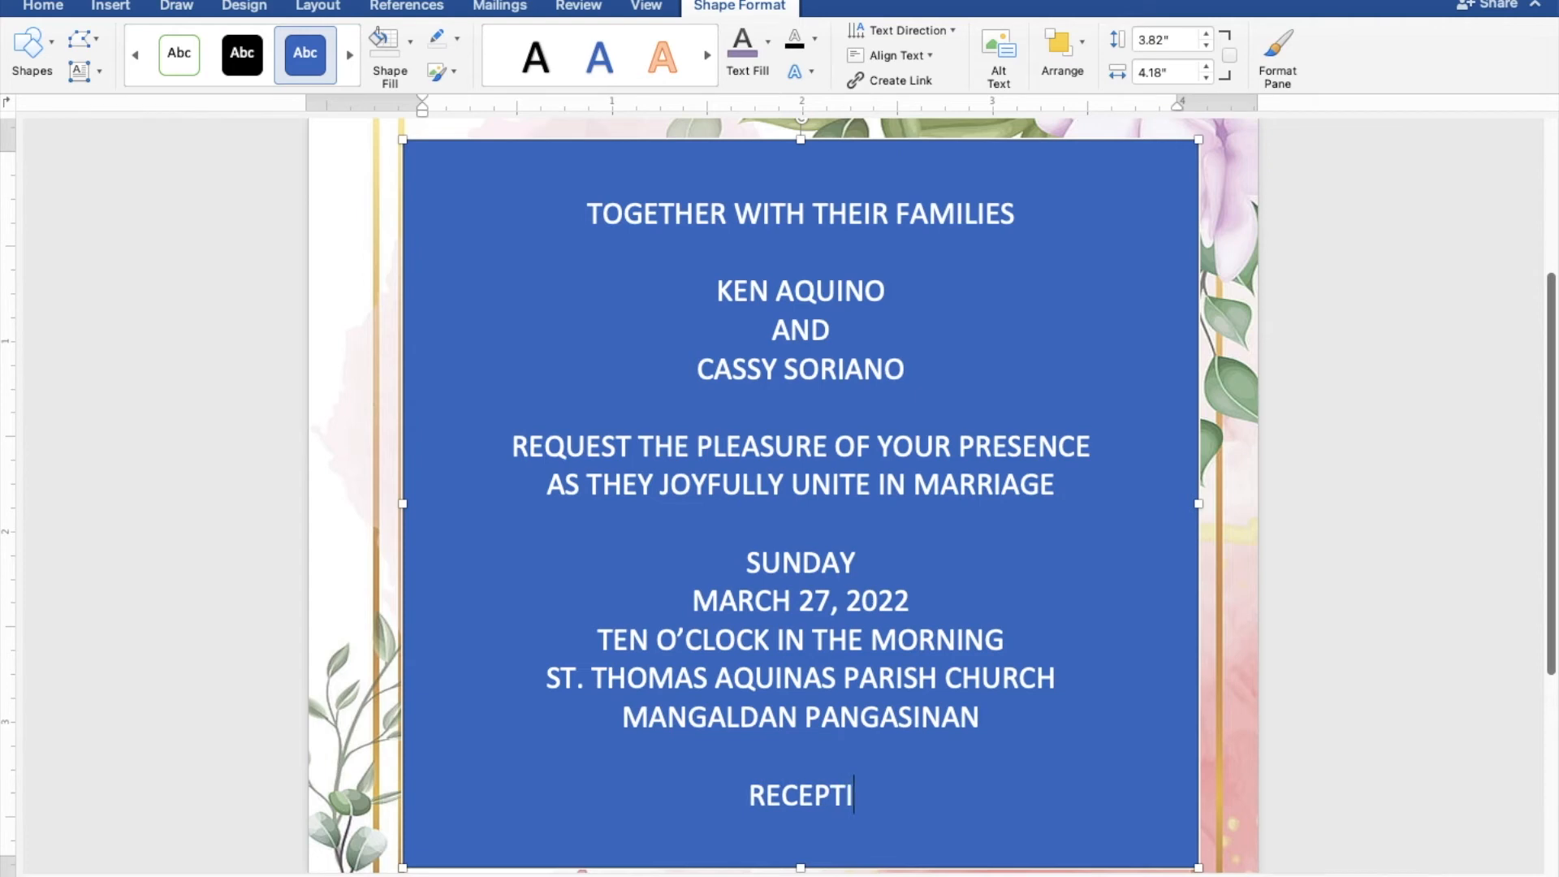
type("ON ")
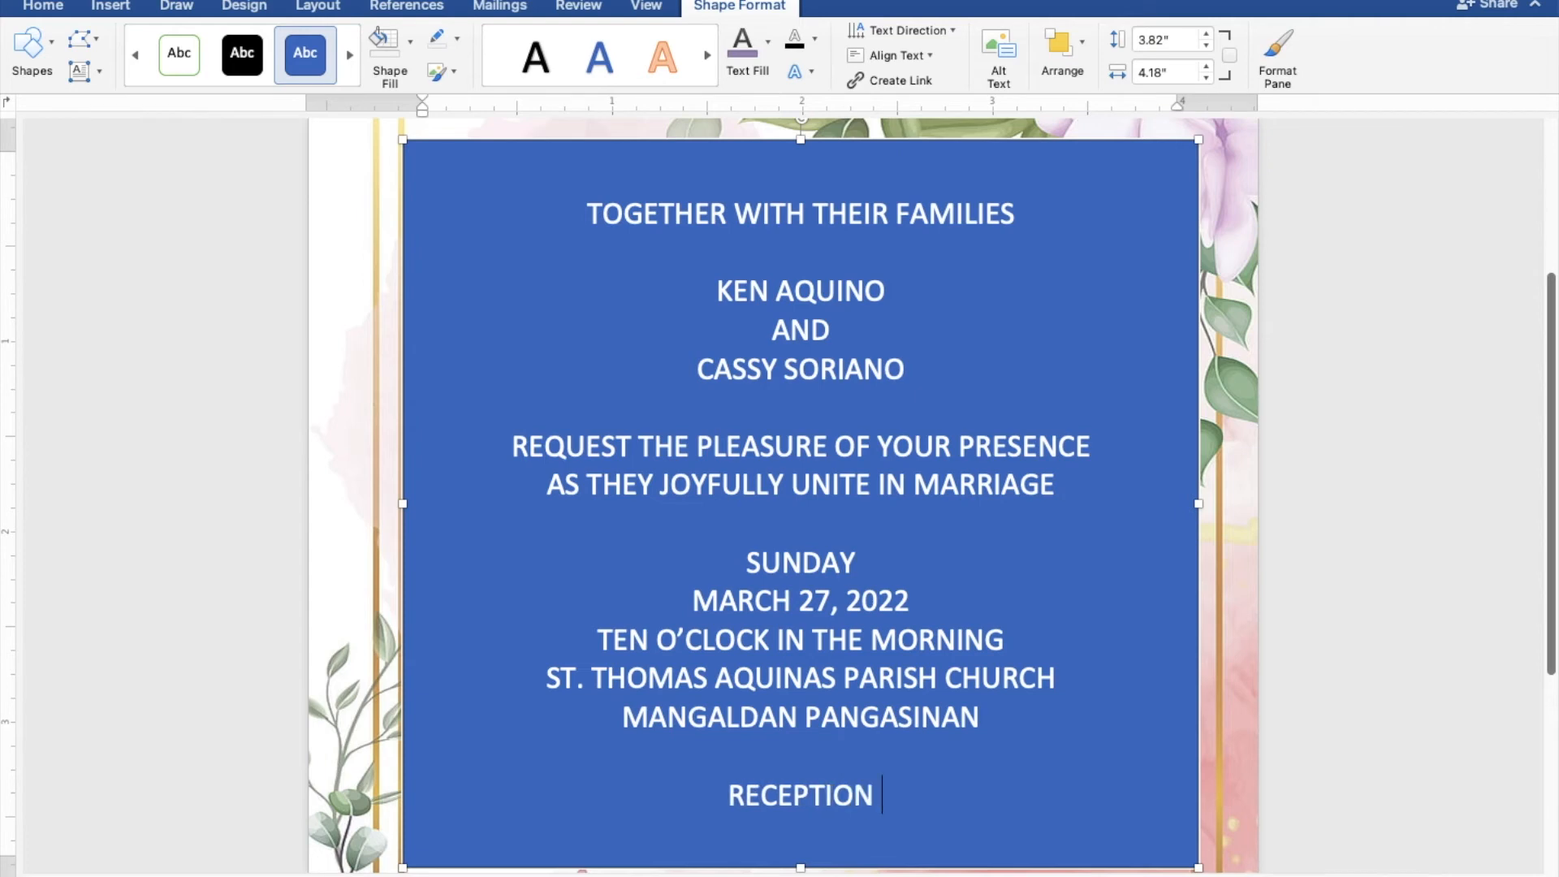
type("TO FO")
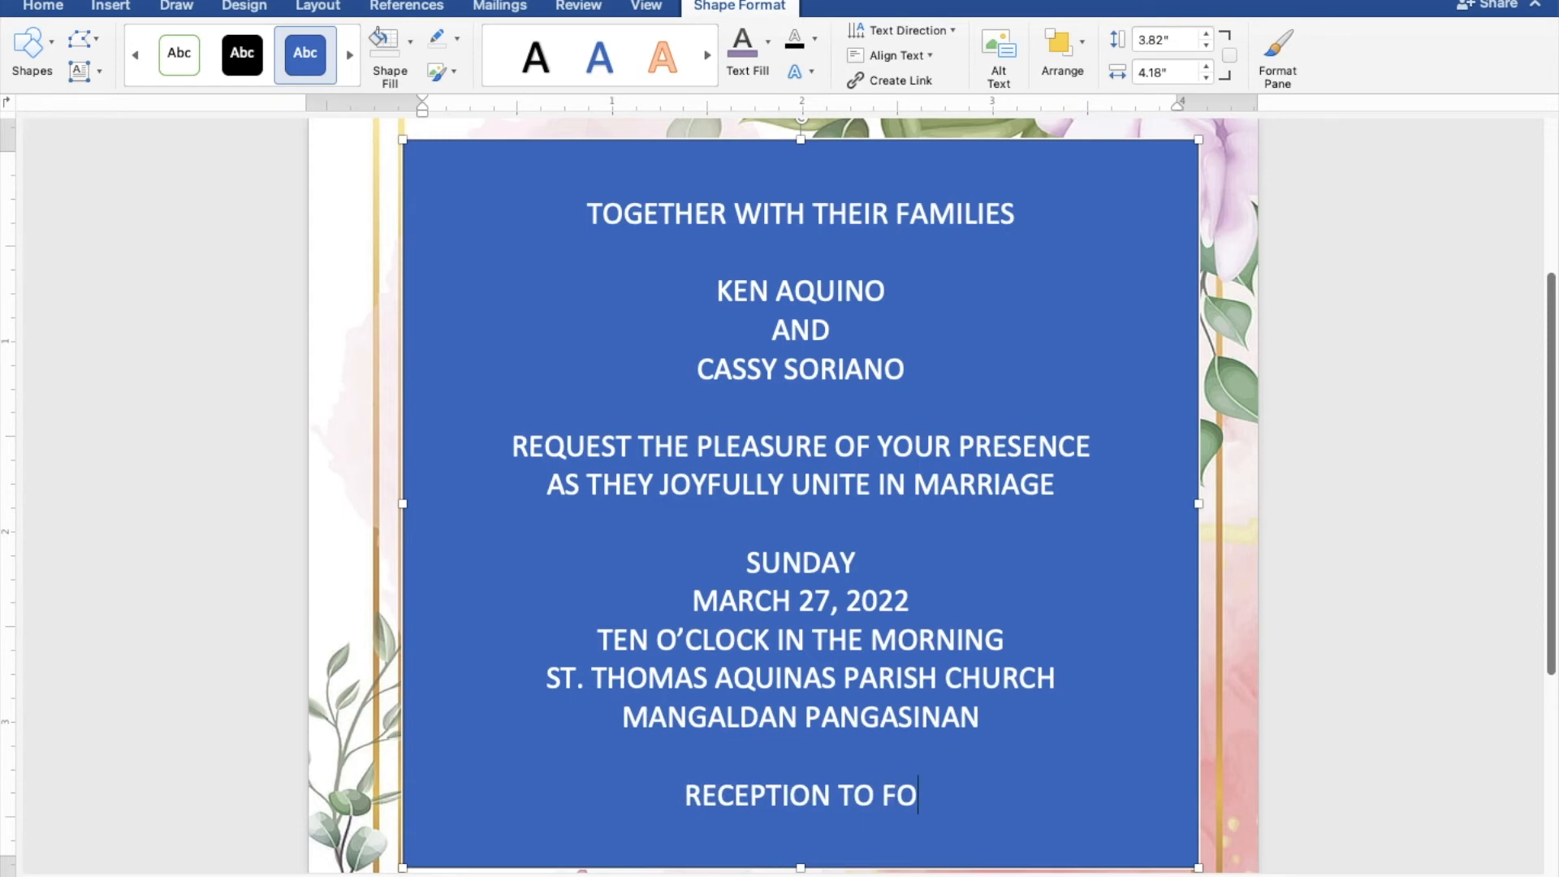
type("LLOW")
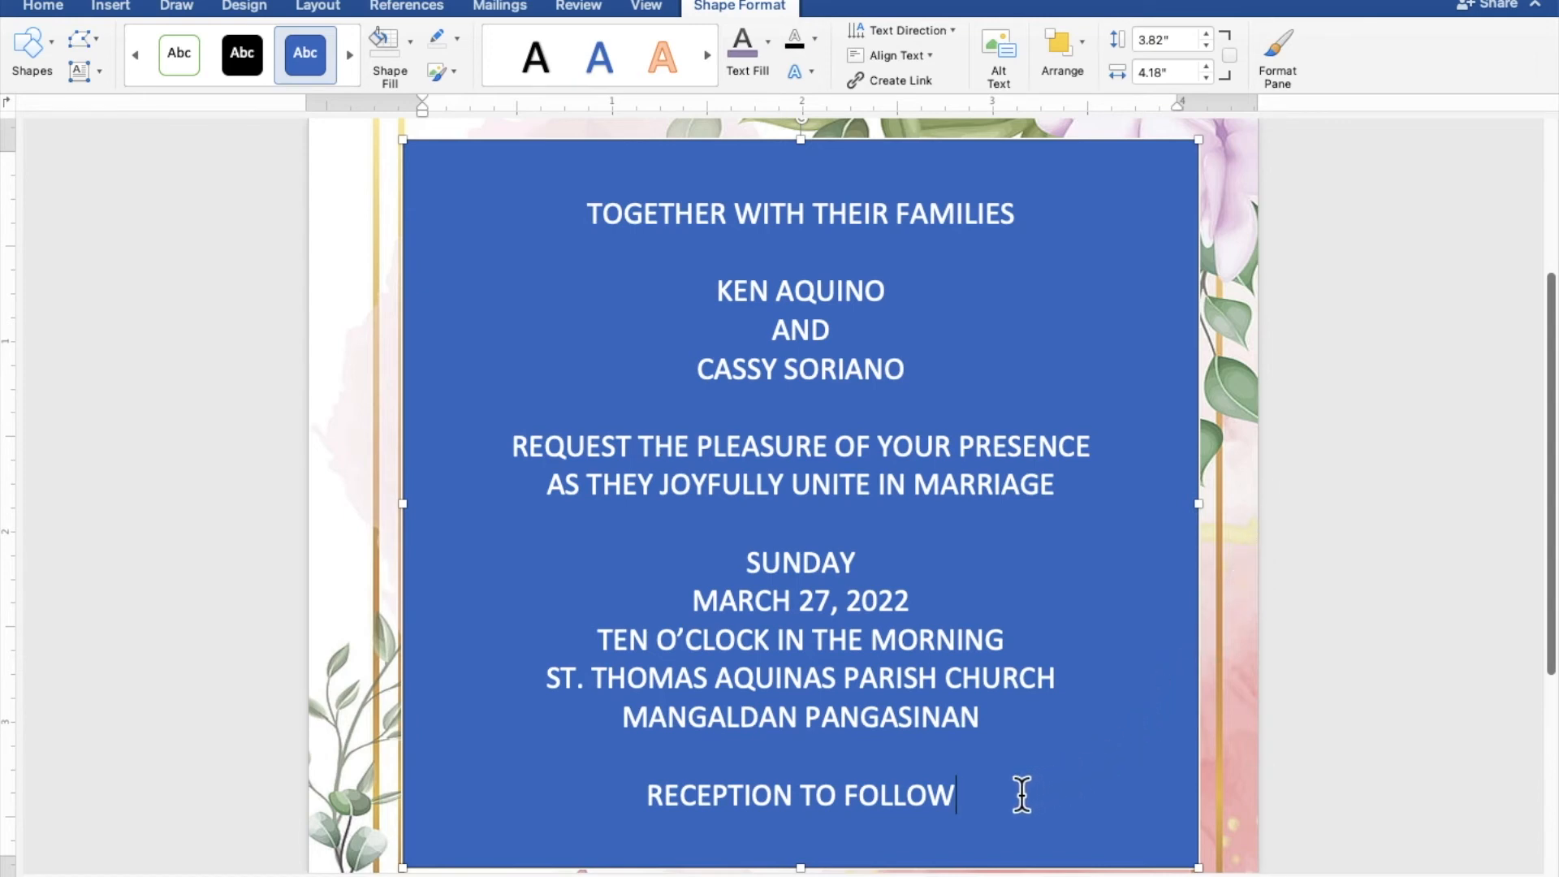
Select all the invitation text and remove the rectangle's fill and outline.
left_click_drag(997, 796, 581, 217)
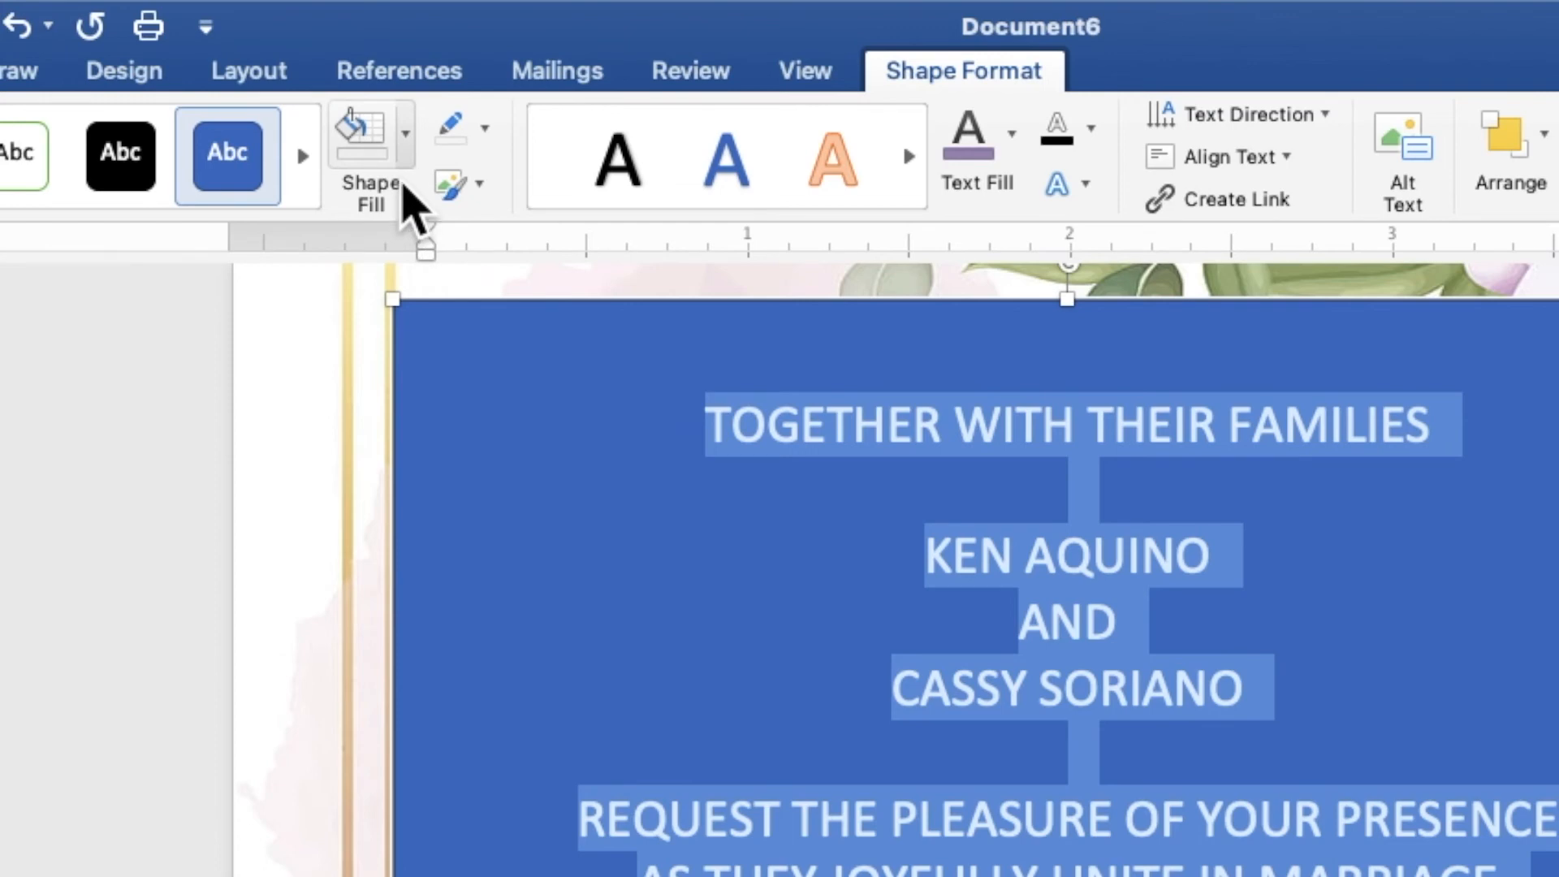
left_click(406, 150)
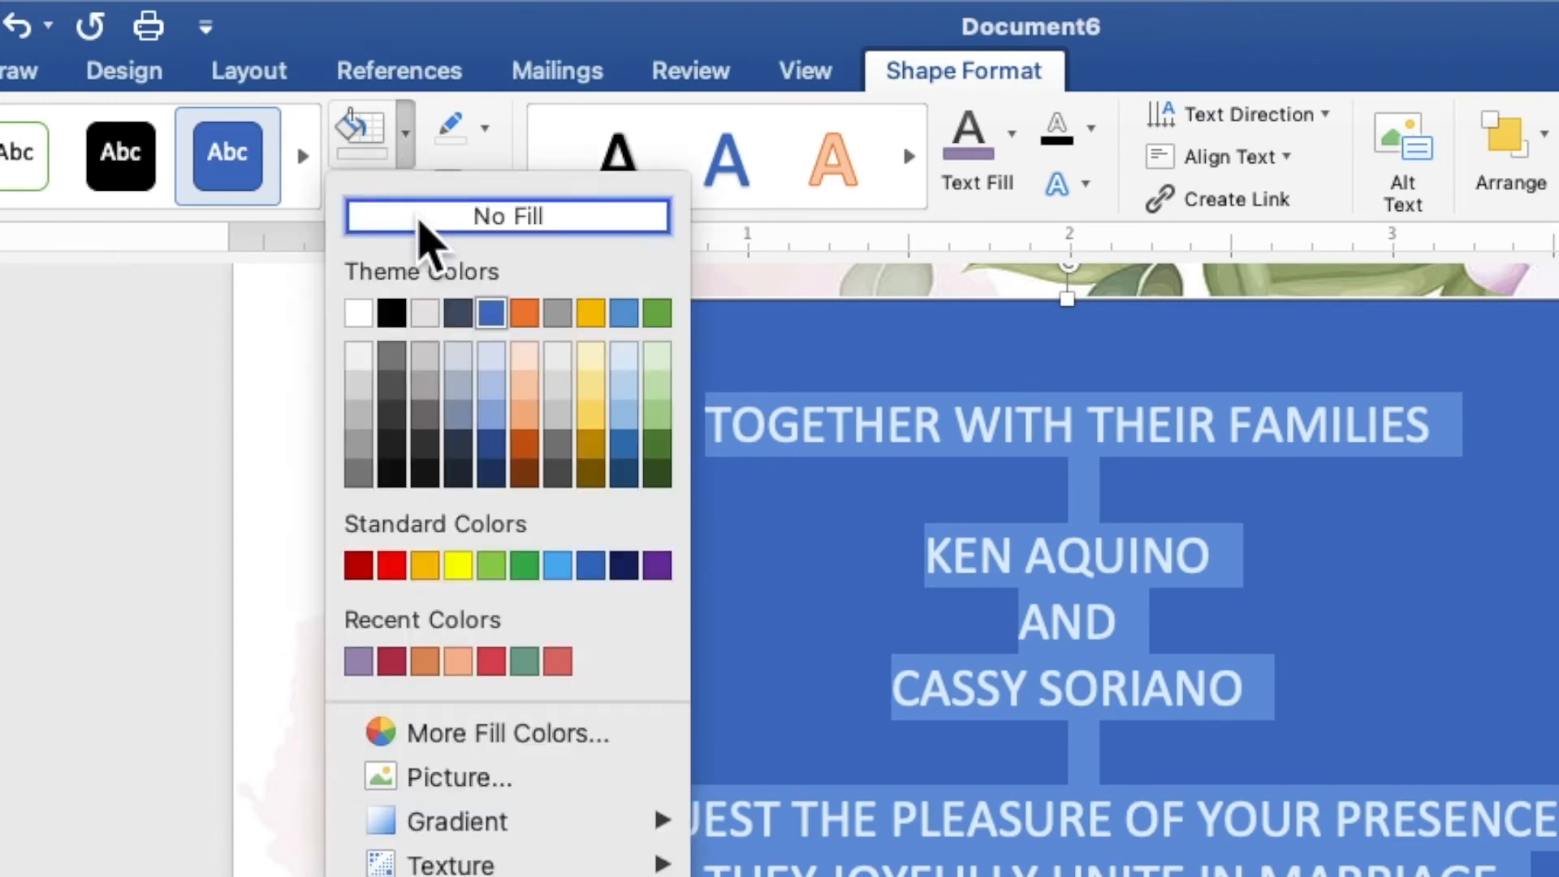
left_click(420, 221)
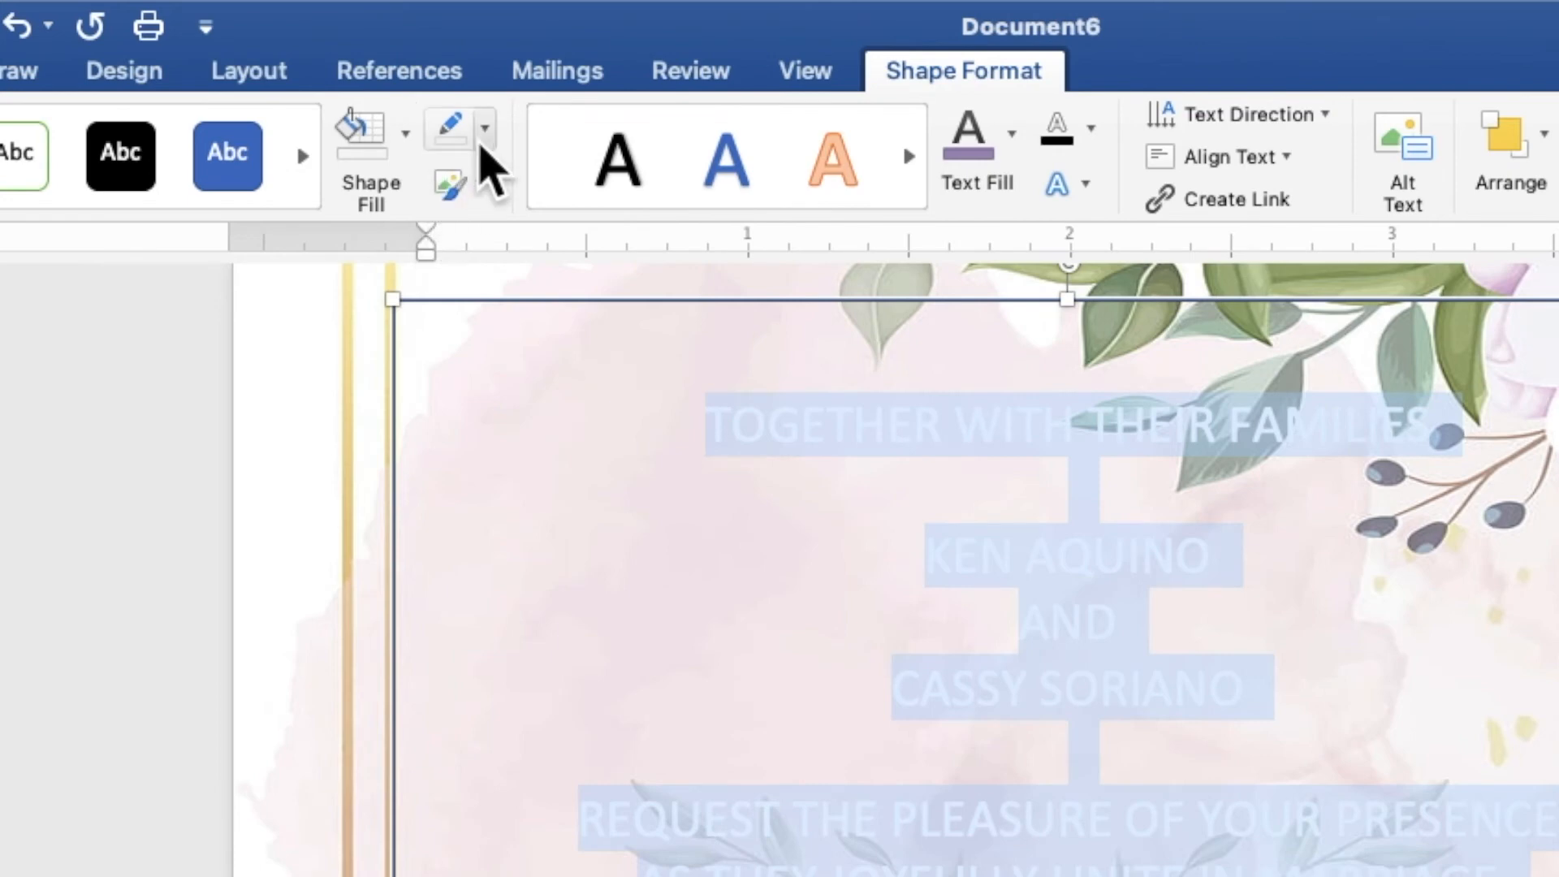
left_click(483, 140)
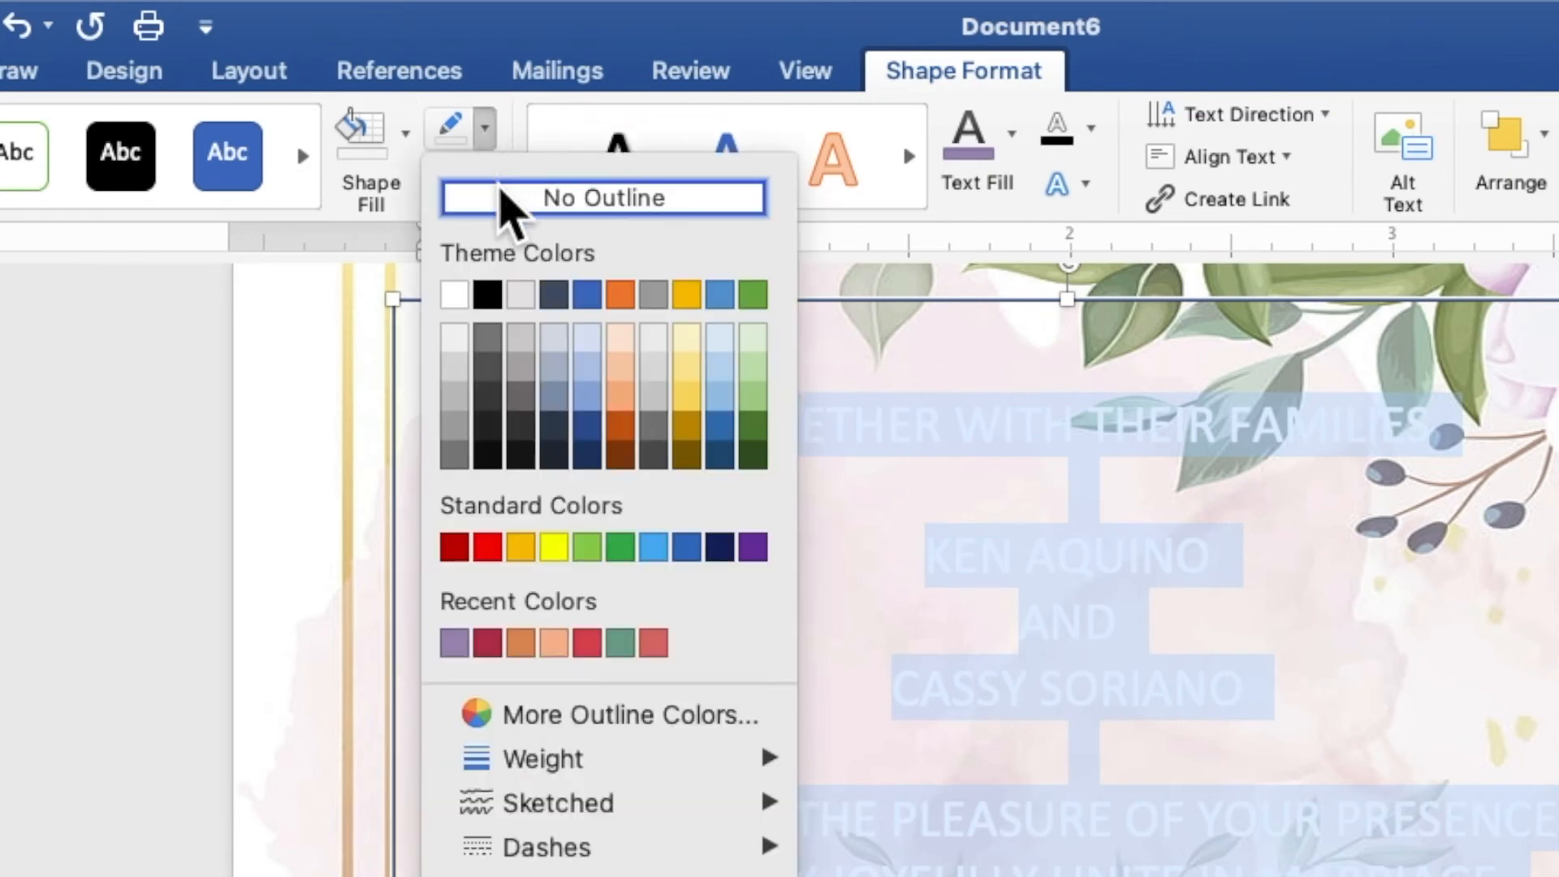
left_click(502, 196)
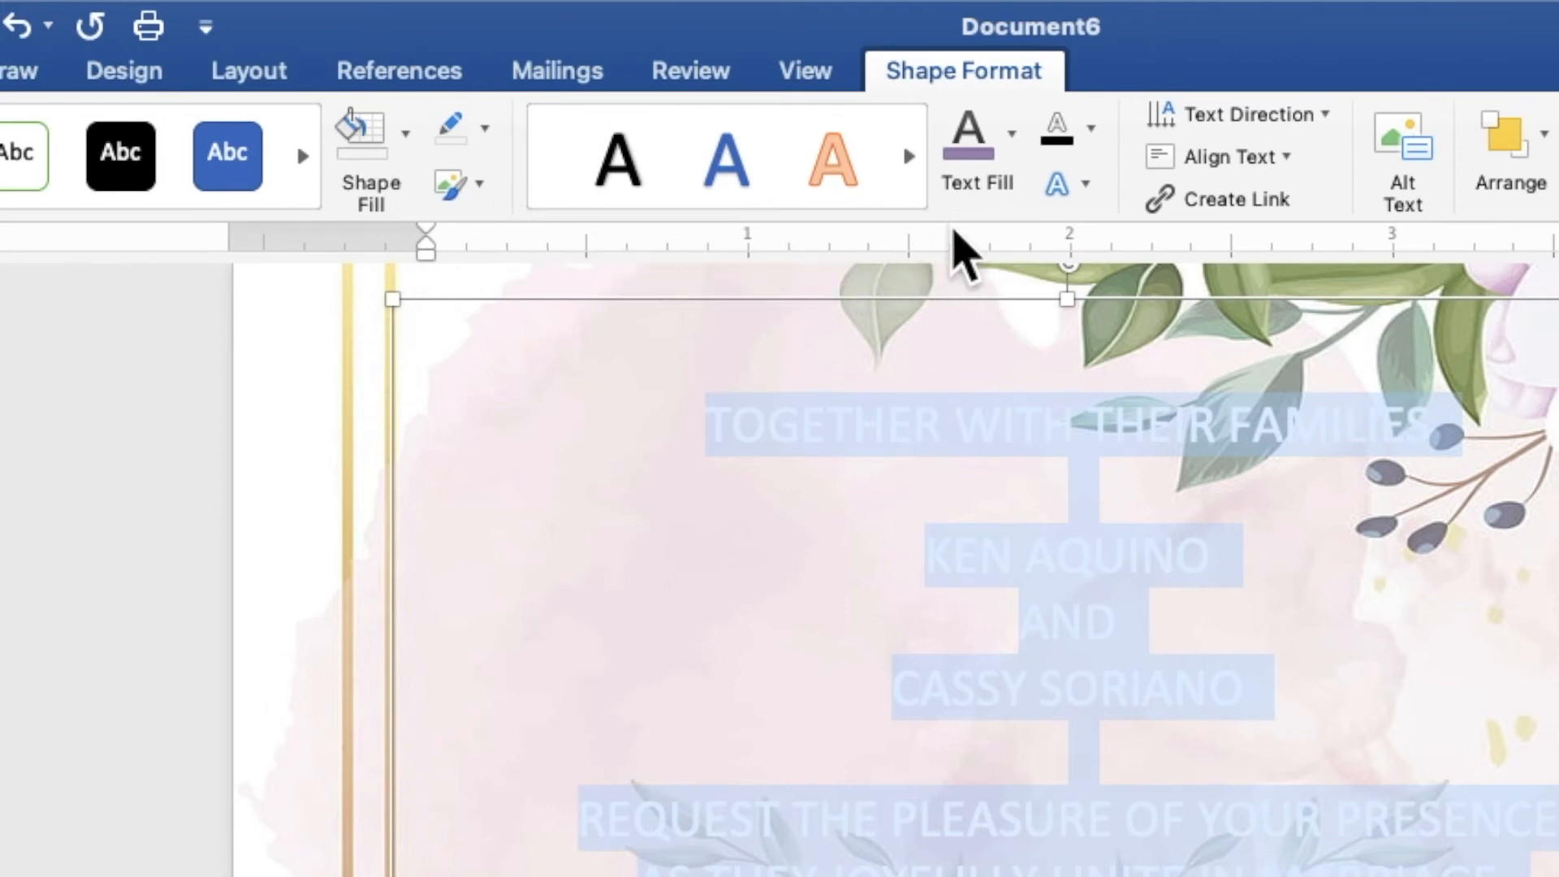
Recolor all the invitation text with the recently used dark red and set its font to Times New Roman.
left_click(1011, 162)
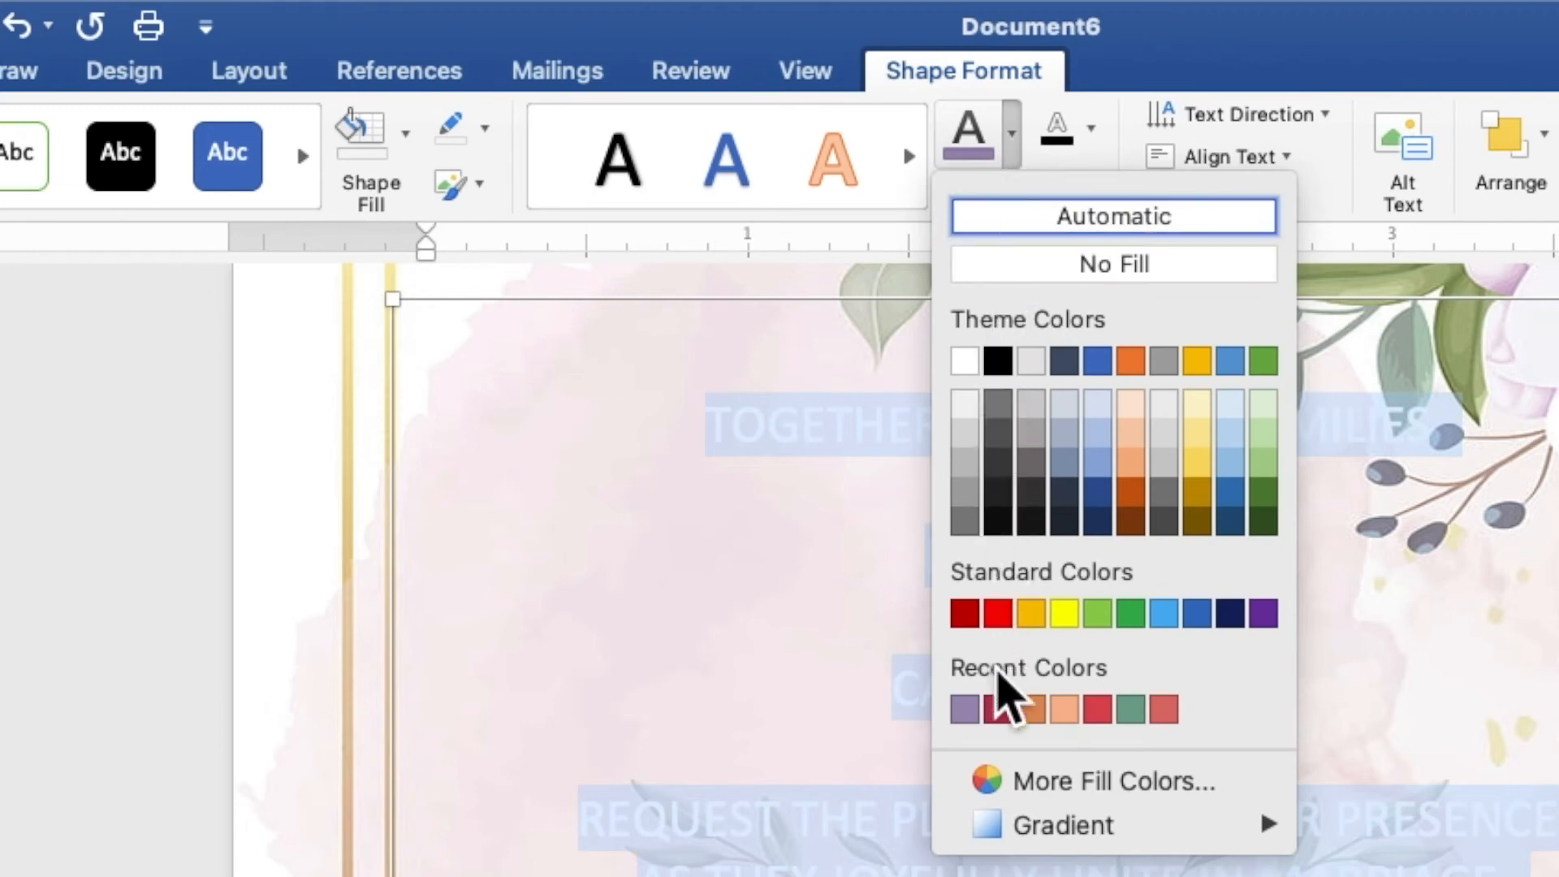
left_click(998, 708)
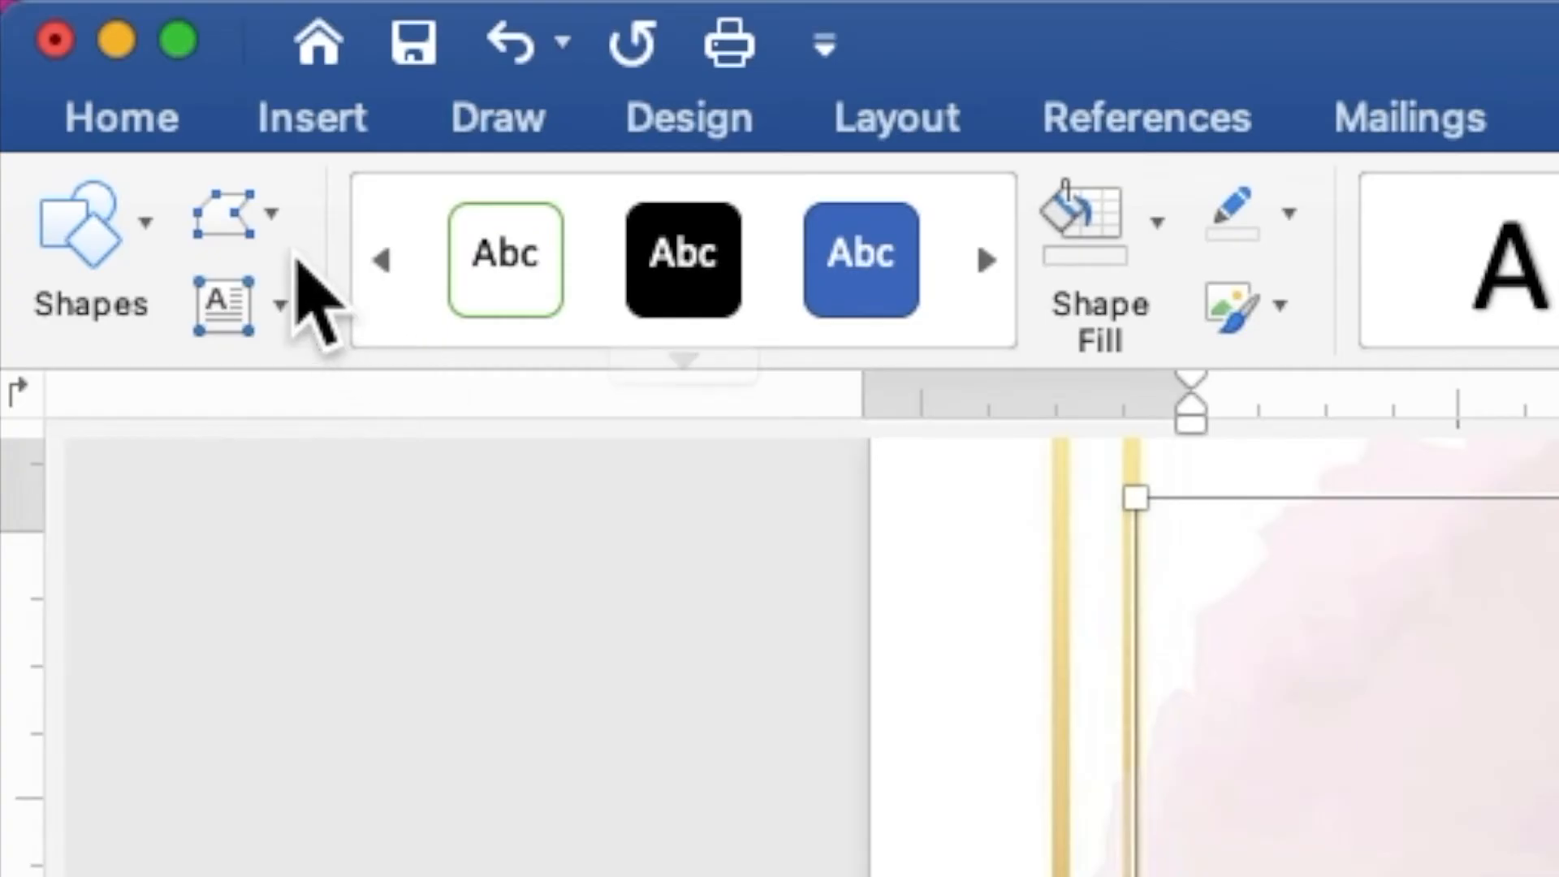
left_click(163, 117)
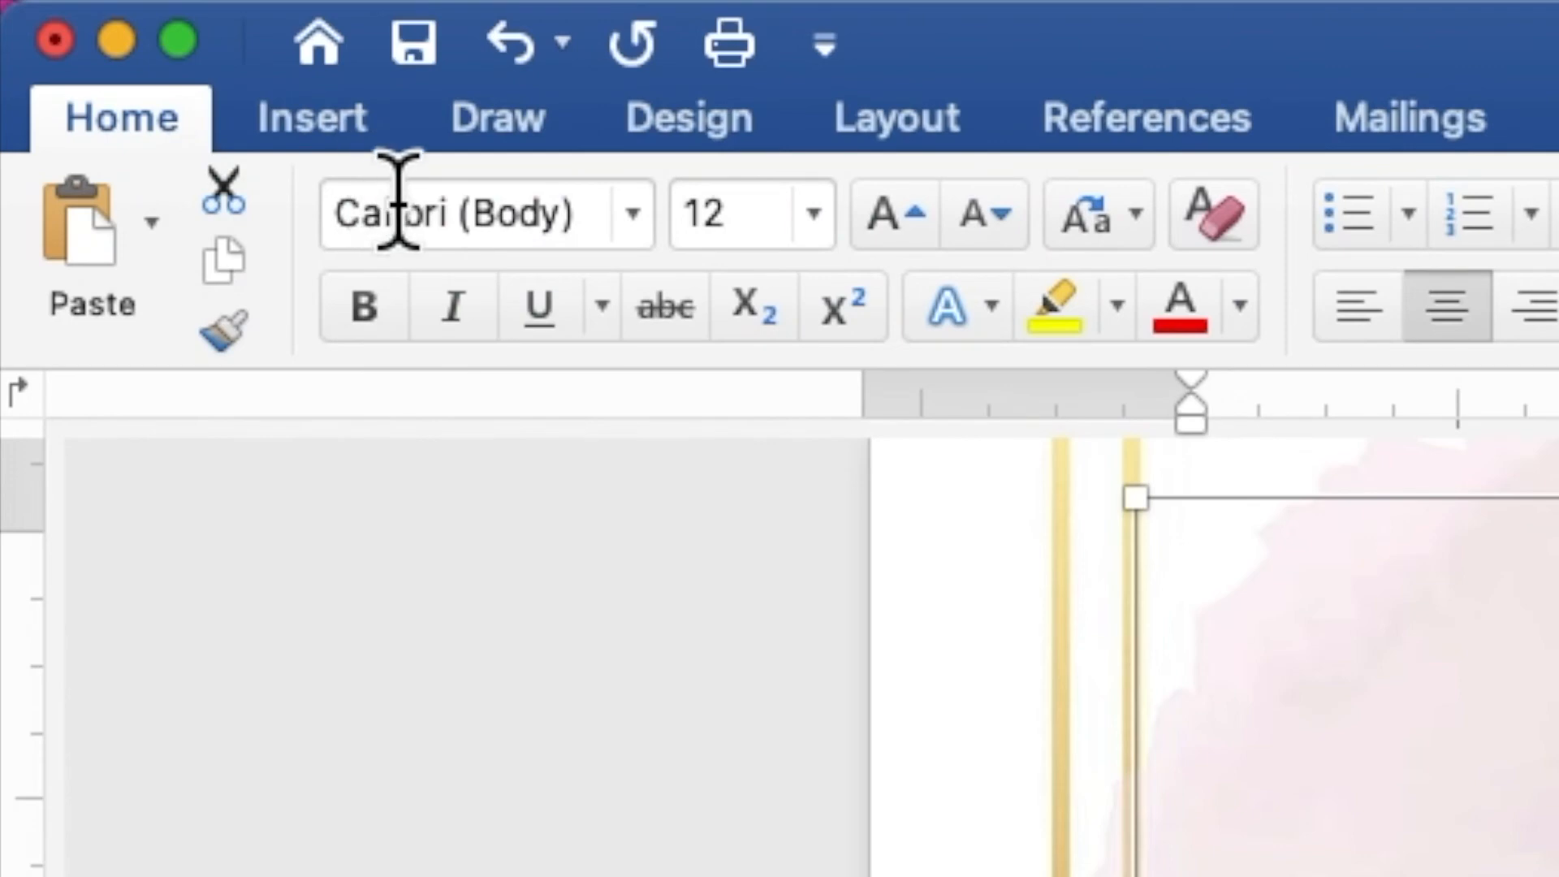
left_click(632, 214)
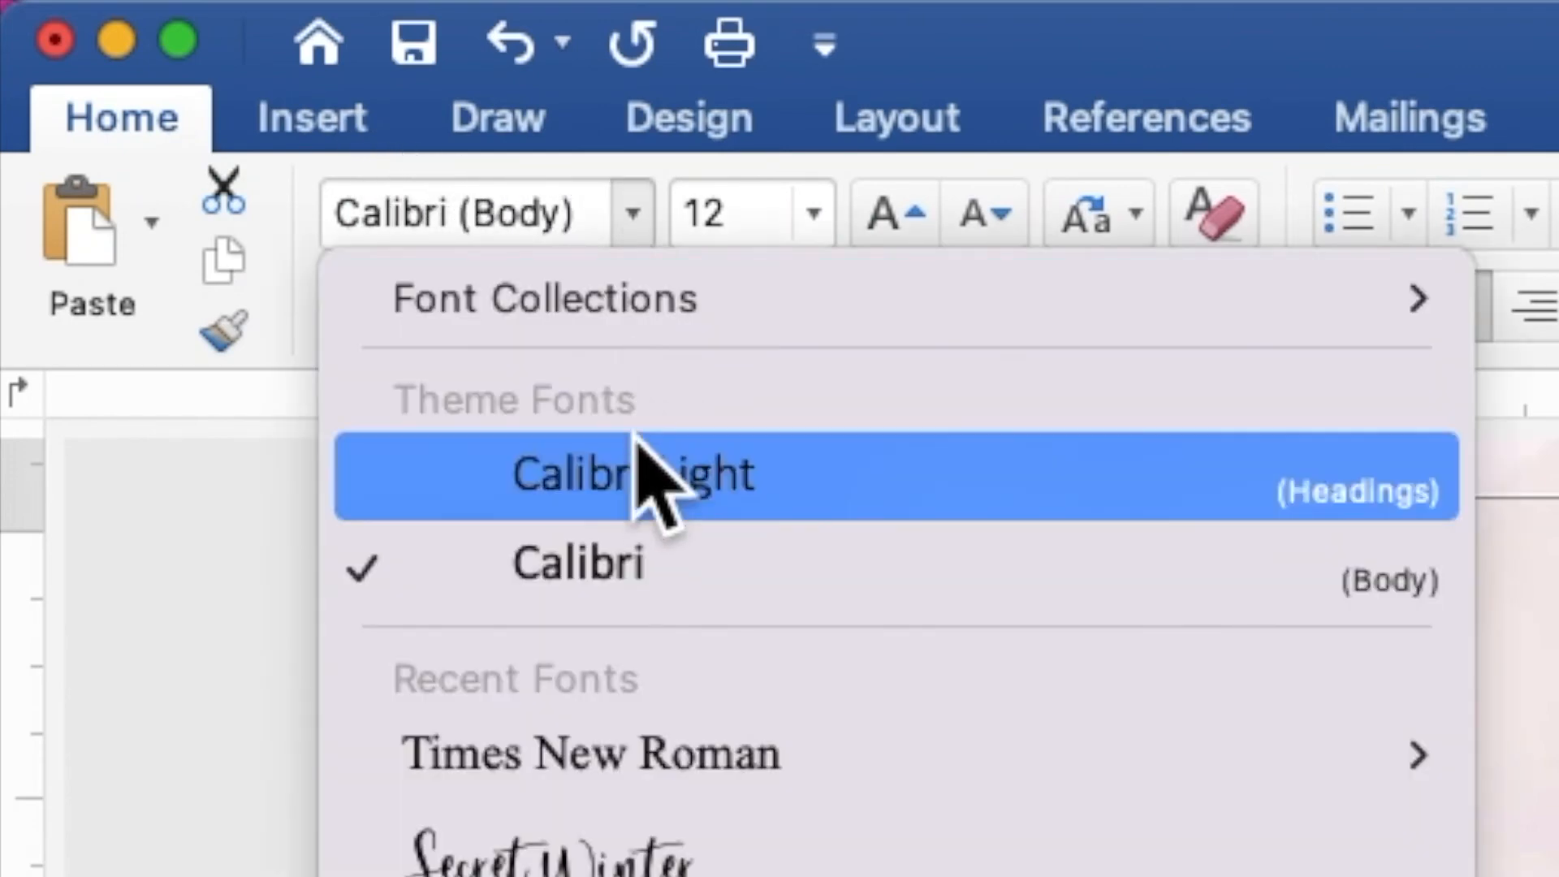
left_click(641, 751)
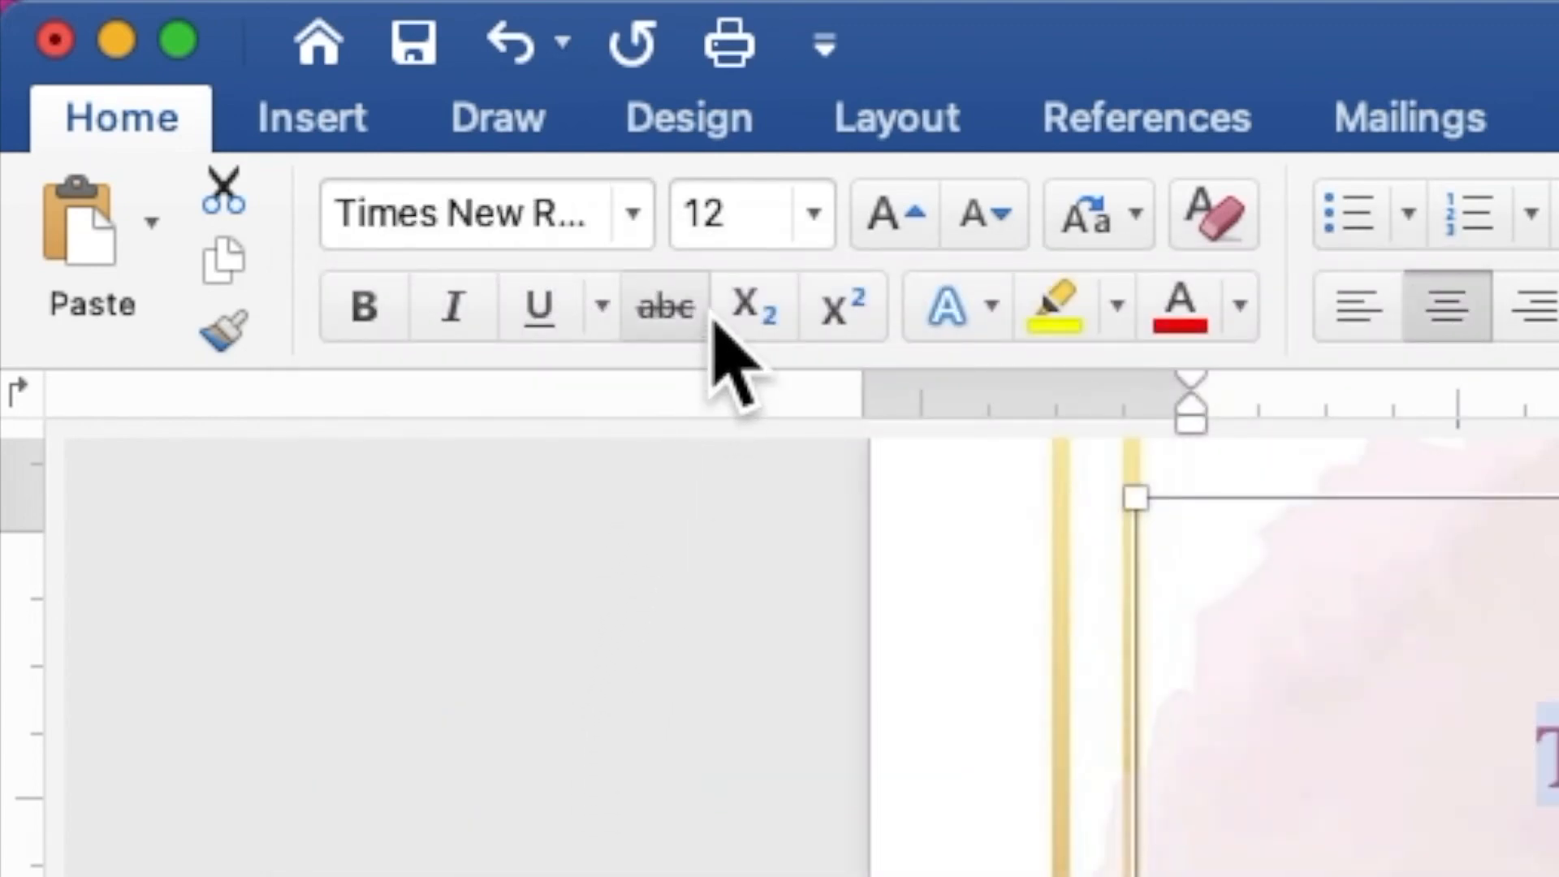
Set the font size of all the invitation text to 9.
left_click(696, 215)
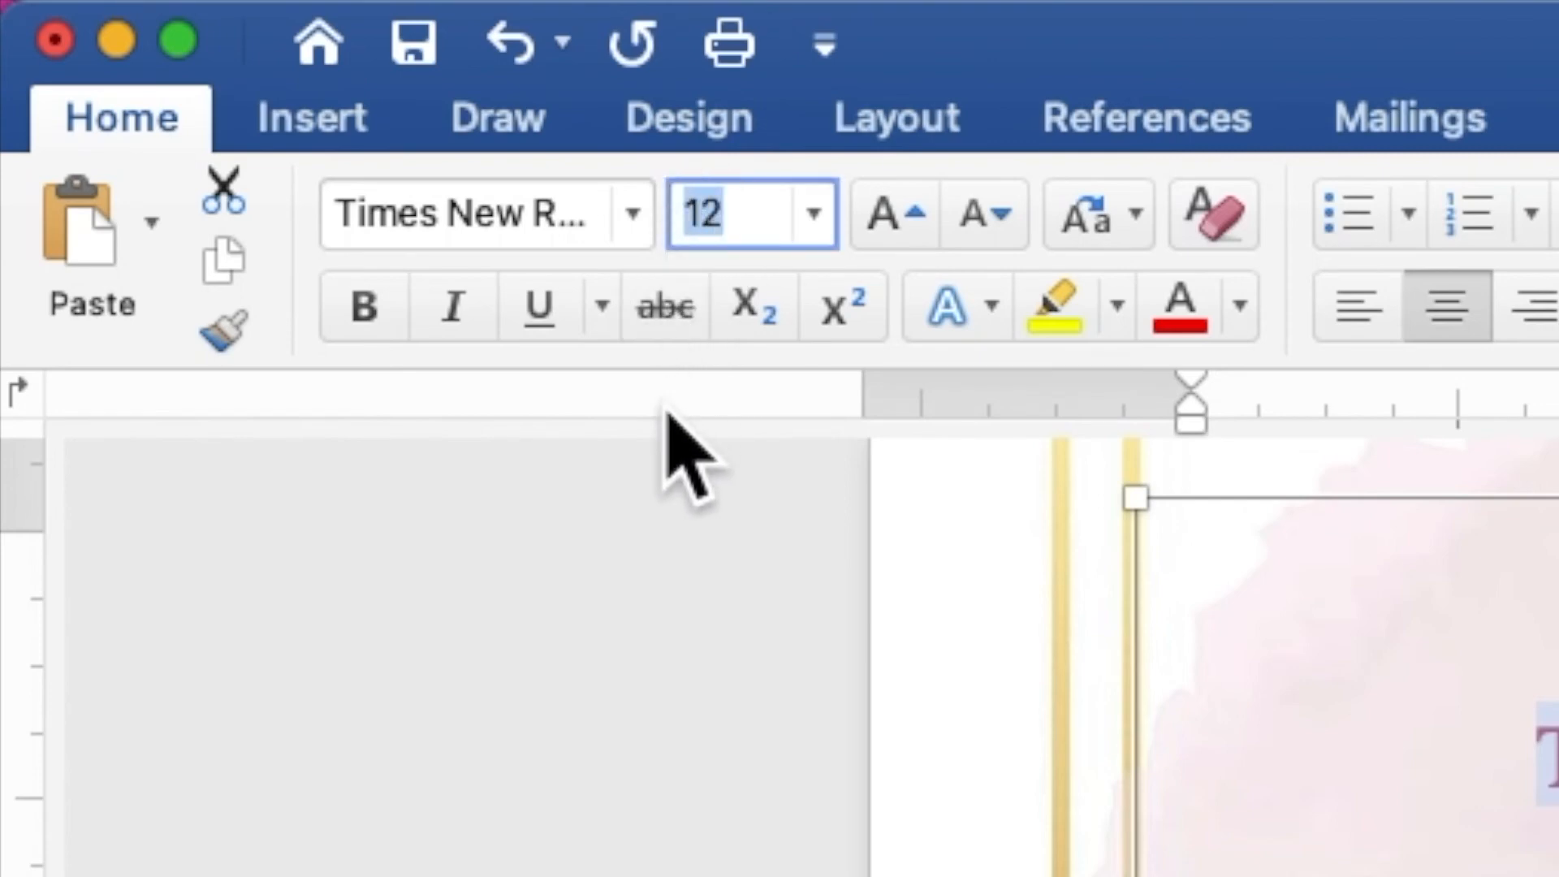
type("9")
key("Return")
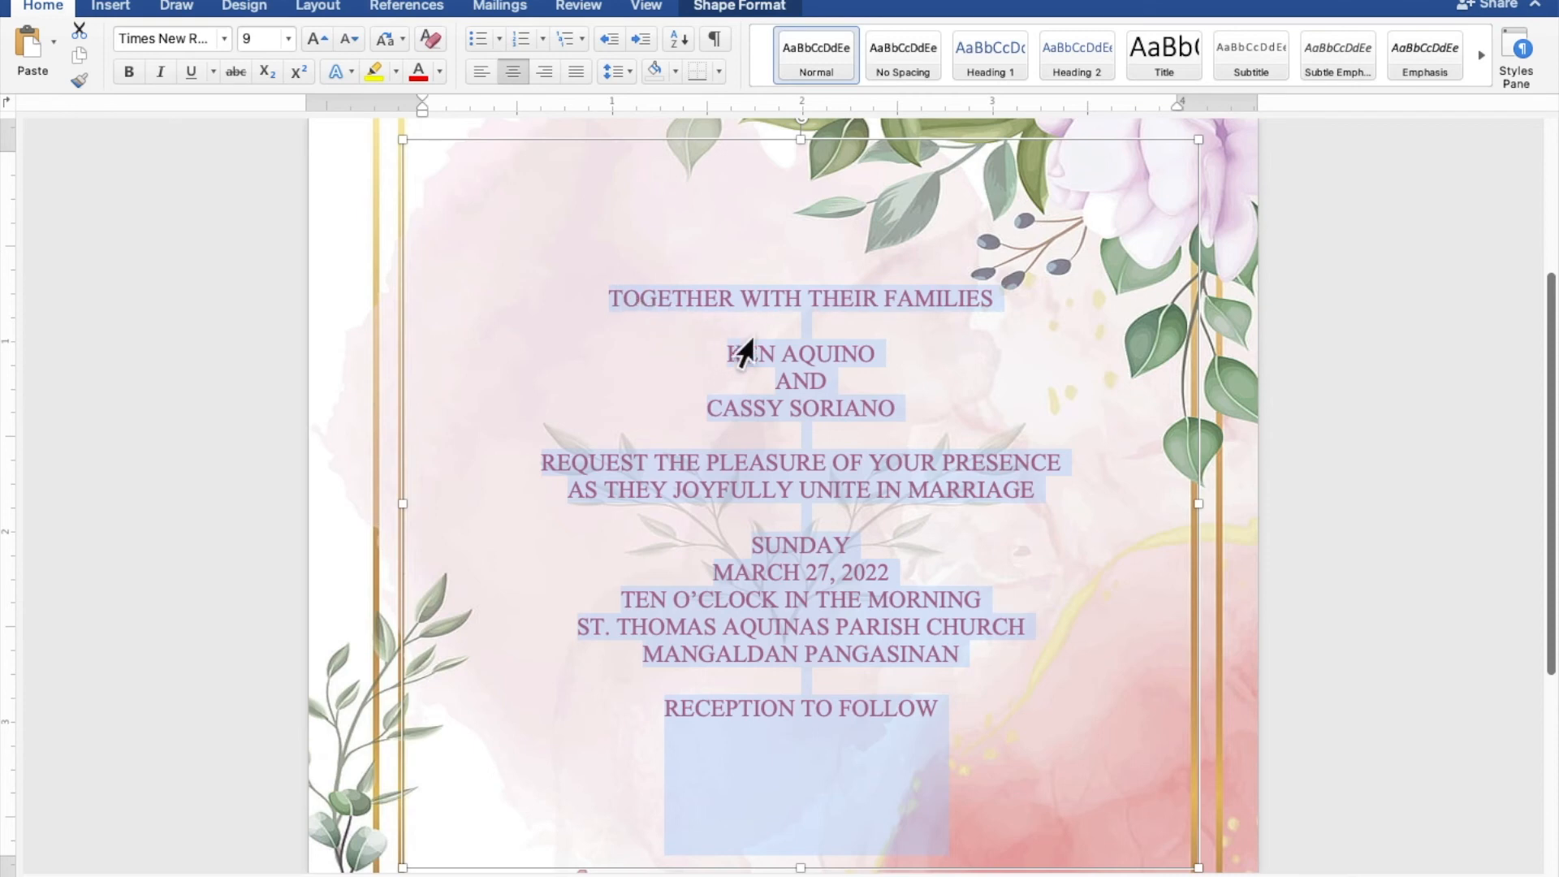
Select both lines of the couple's names, leaving out the "AND" between them, and set their font size to 30.
left_click(863, 367)
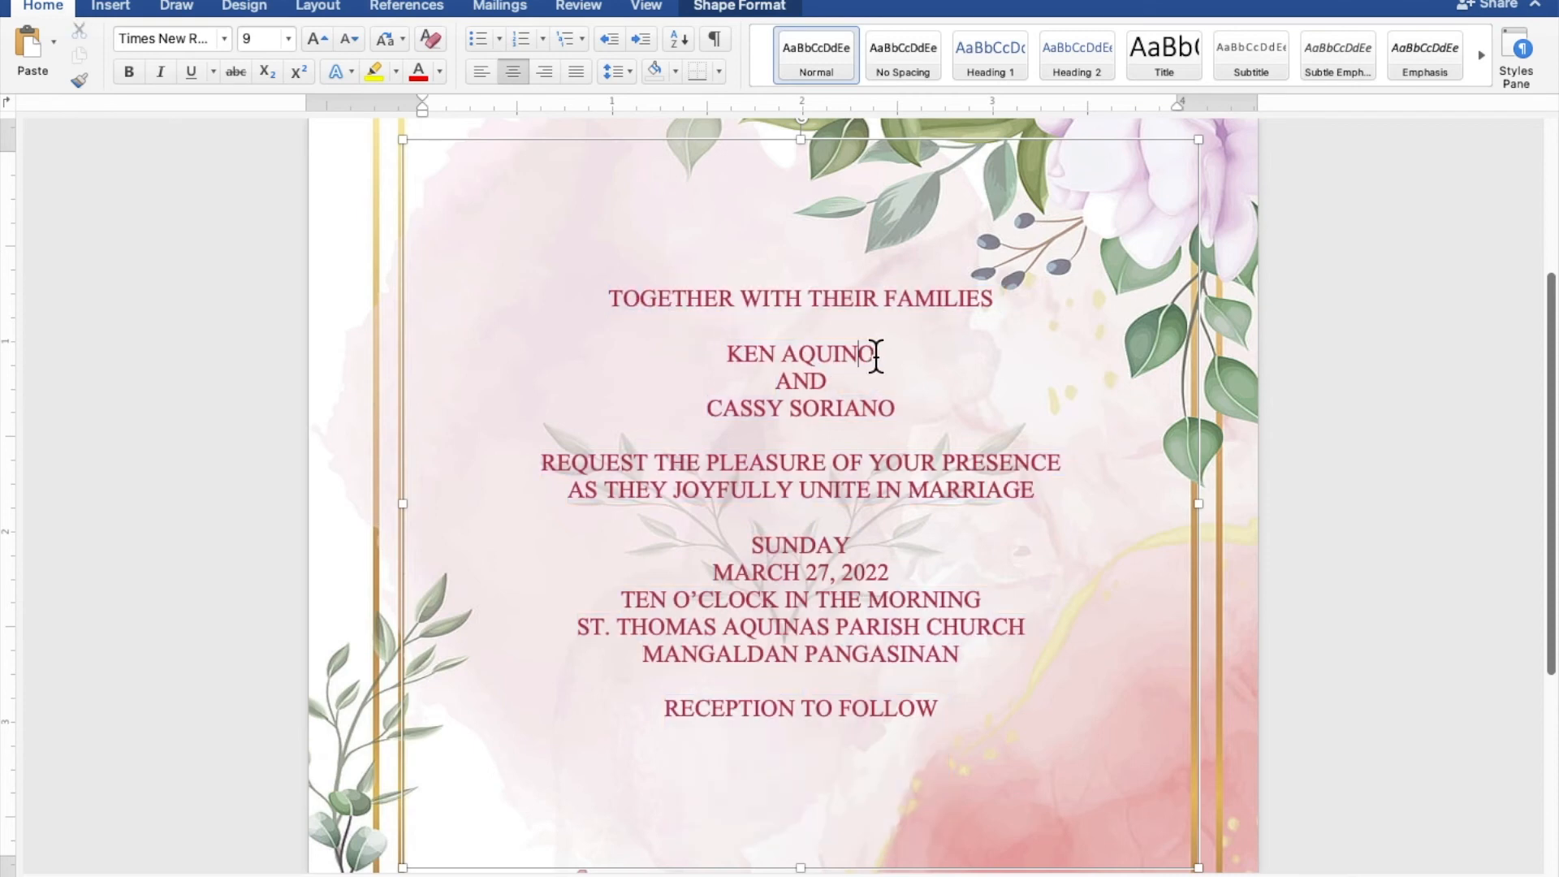
left_click_drag(883, 351, 730, 350)
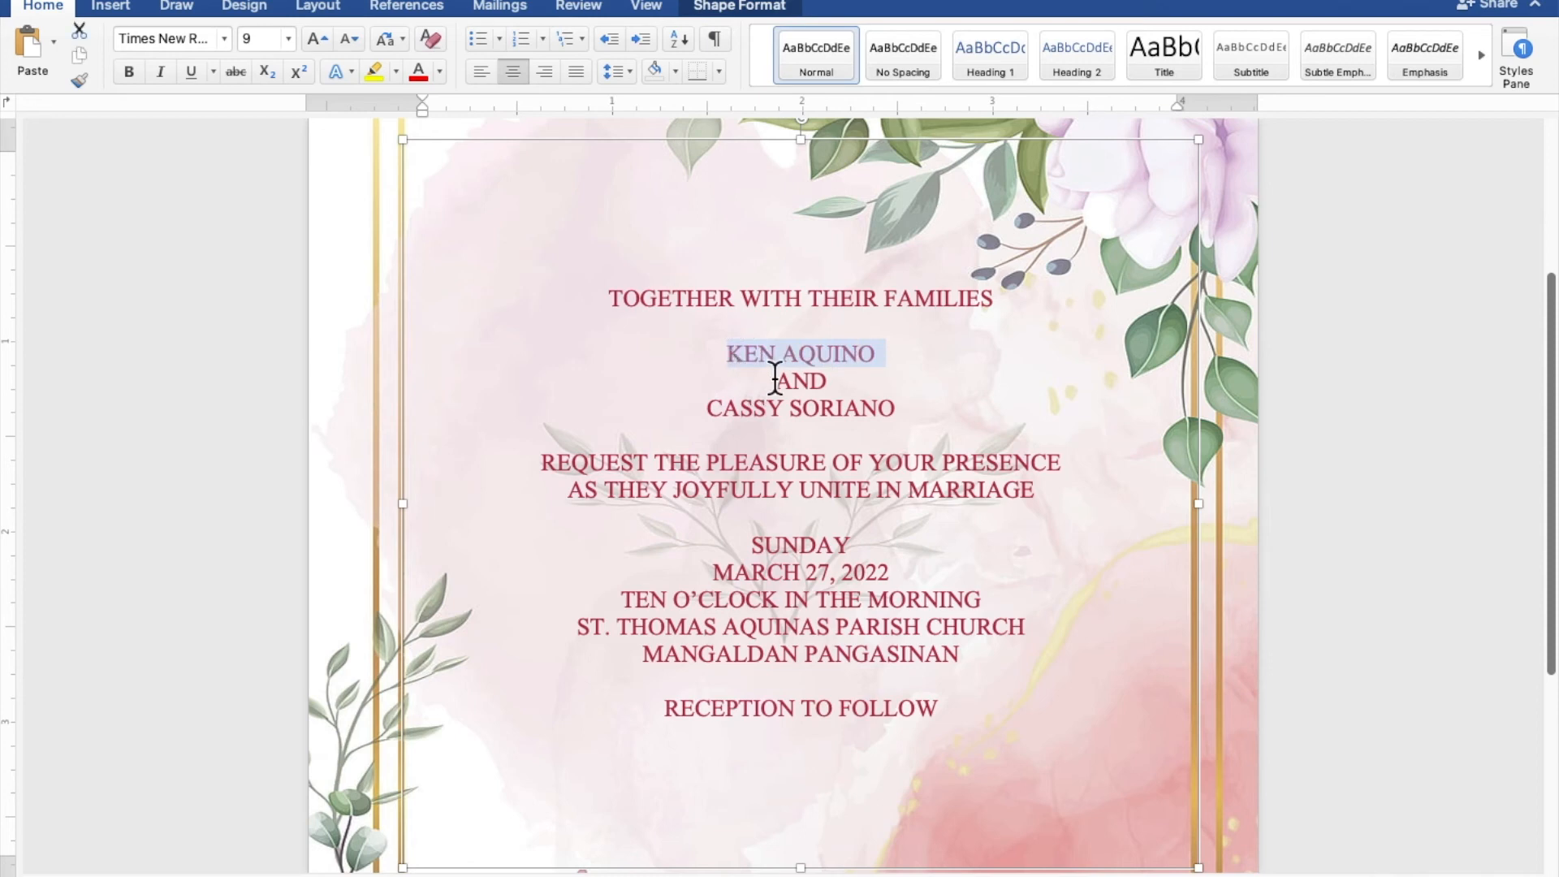
left_click_drag(899, 408, 834, 412)
left_click_drag(794, 412, 729, 415)
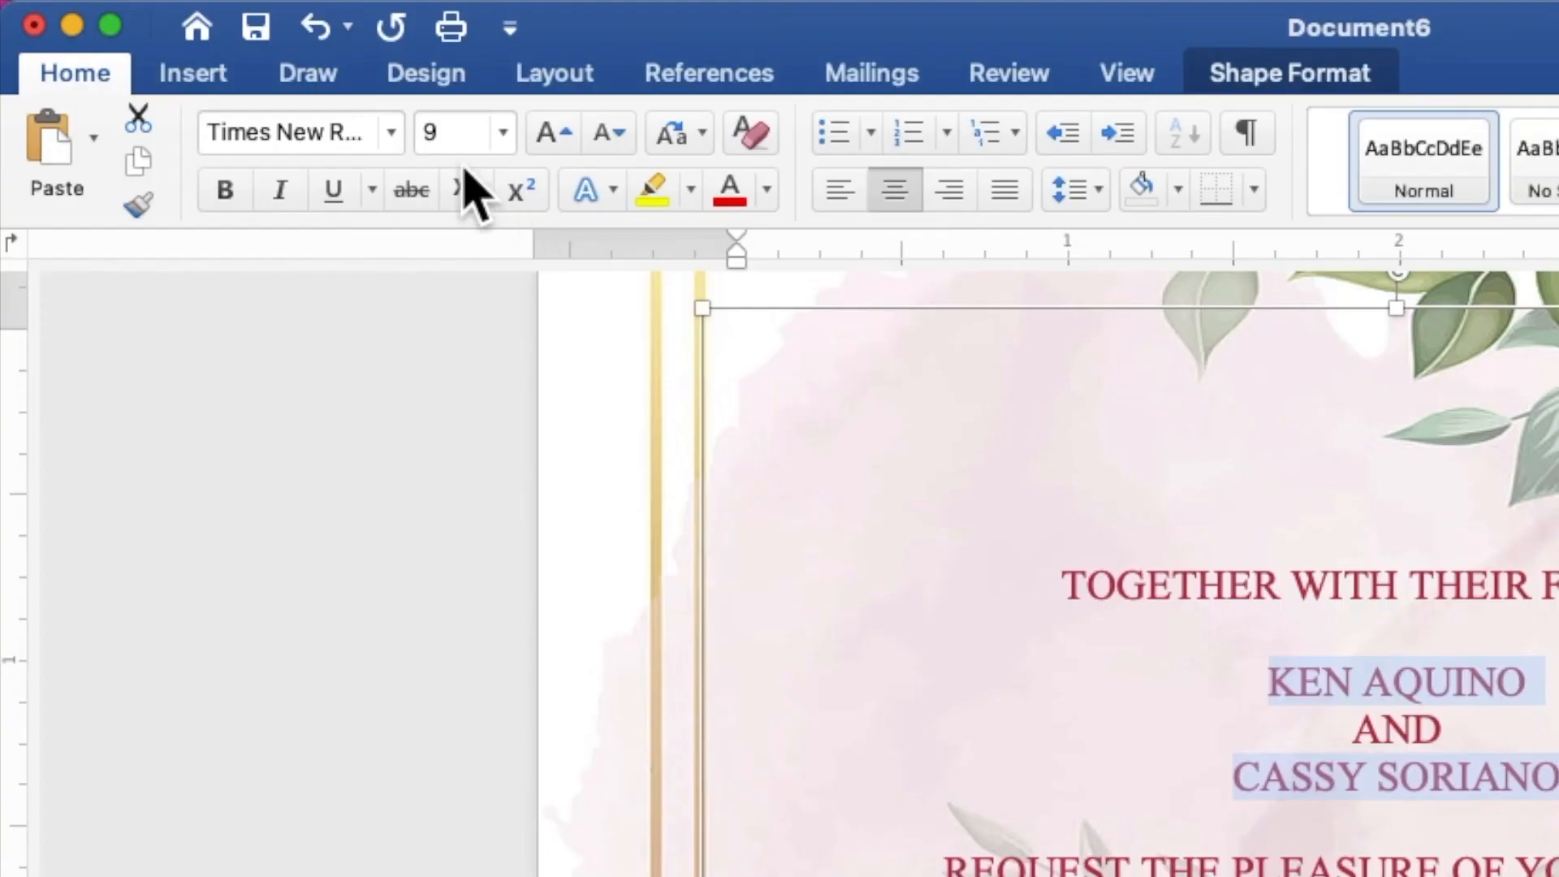
left_click(244, 39)
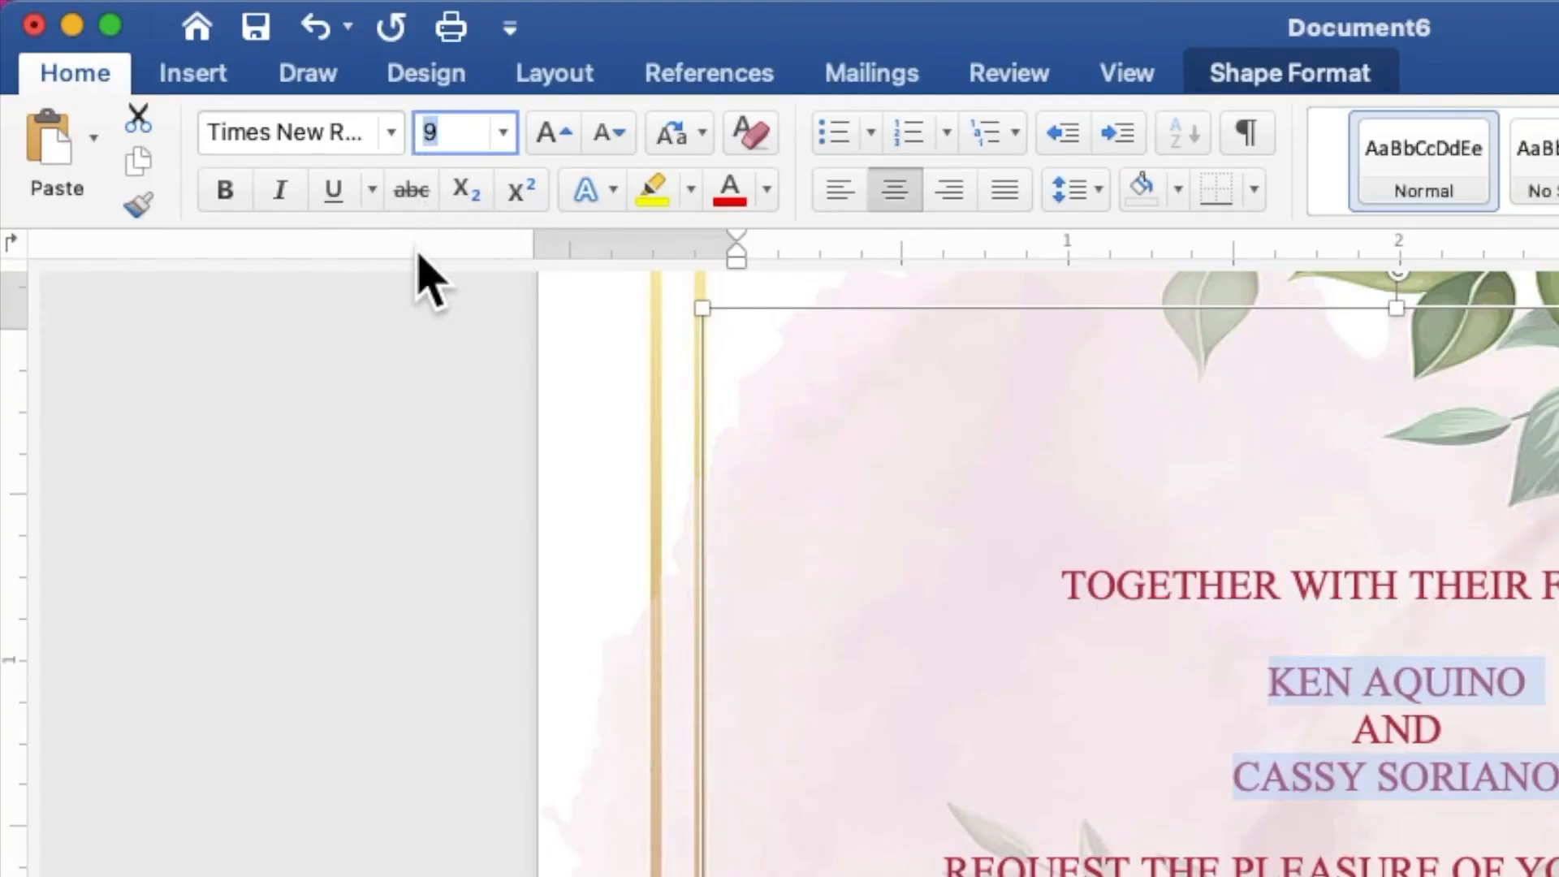
type("30")
key("Return")
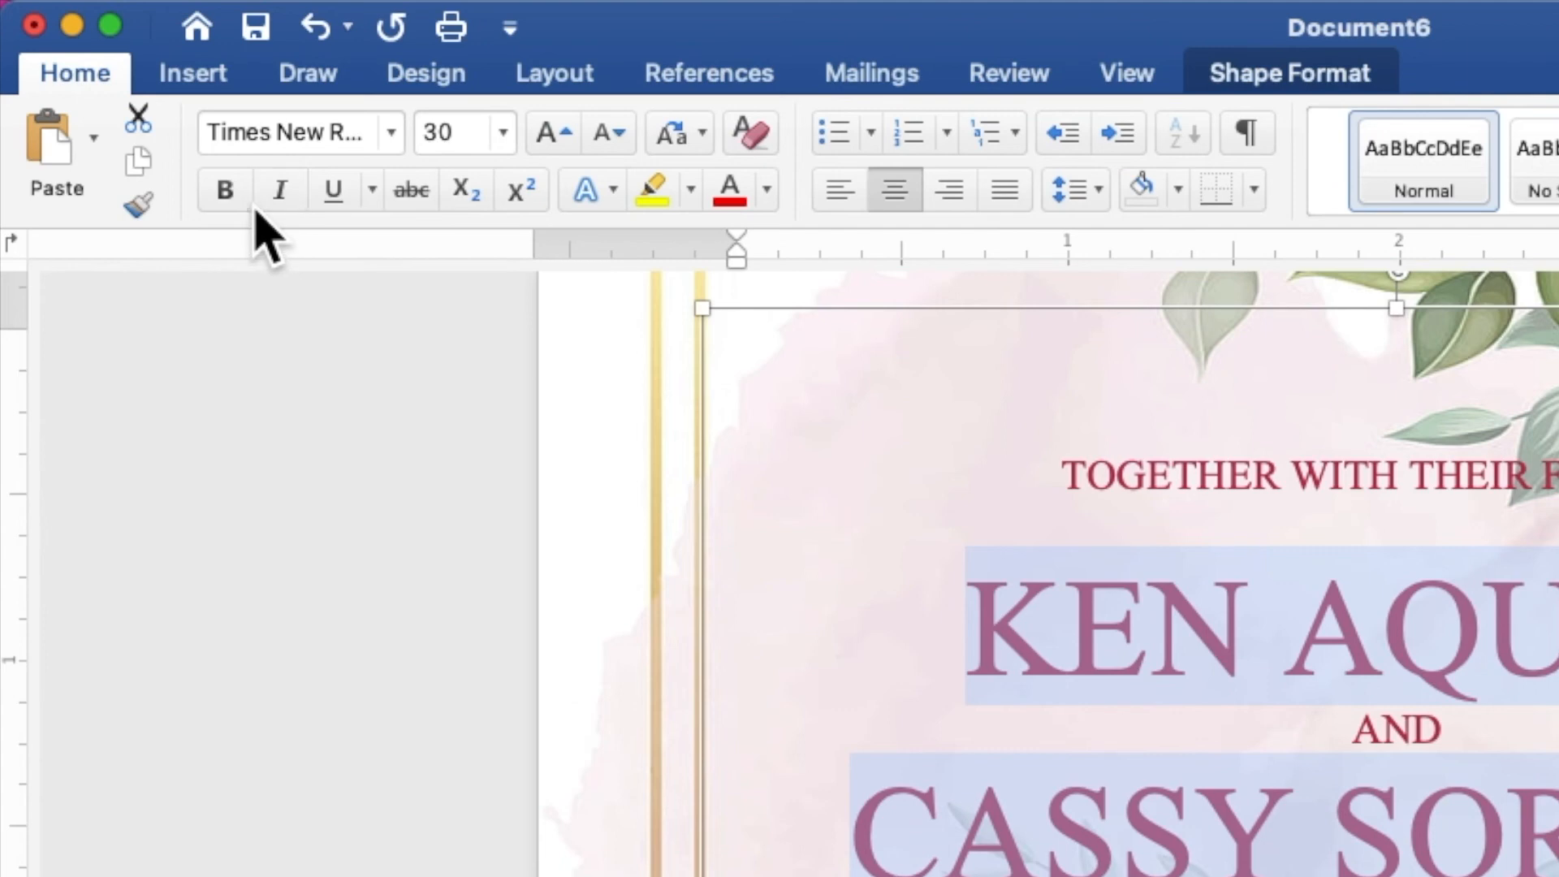
Make the couple's names bold and recolor them with the recently used muted purple.
left_click(226, 191)
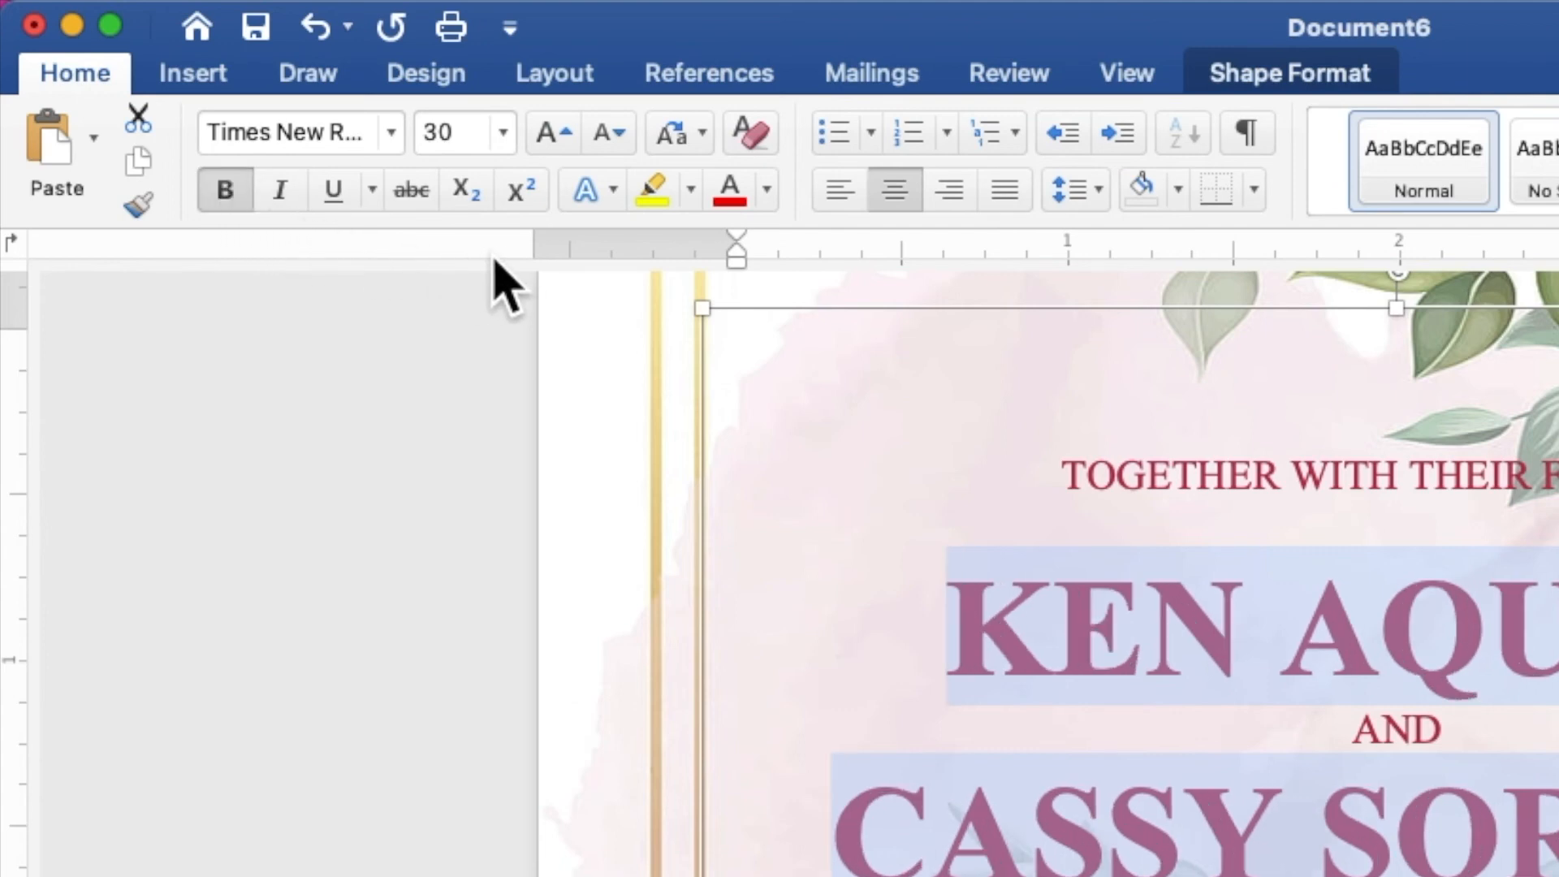
left_click(766, 191)
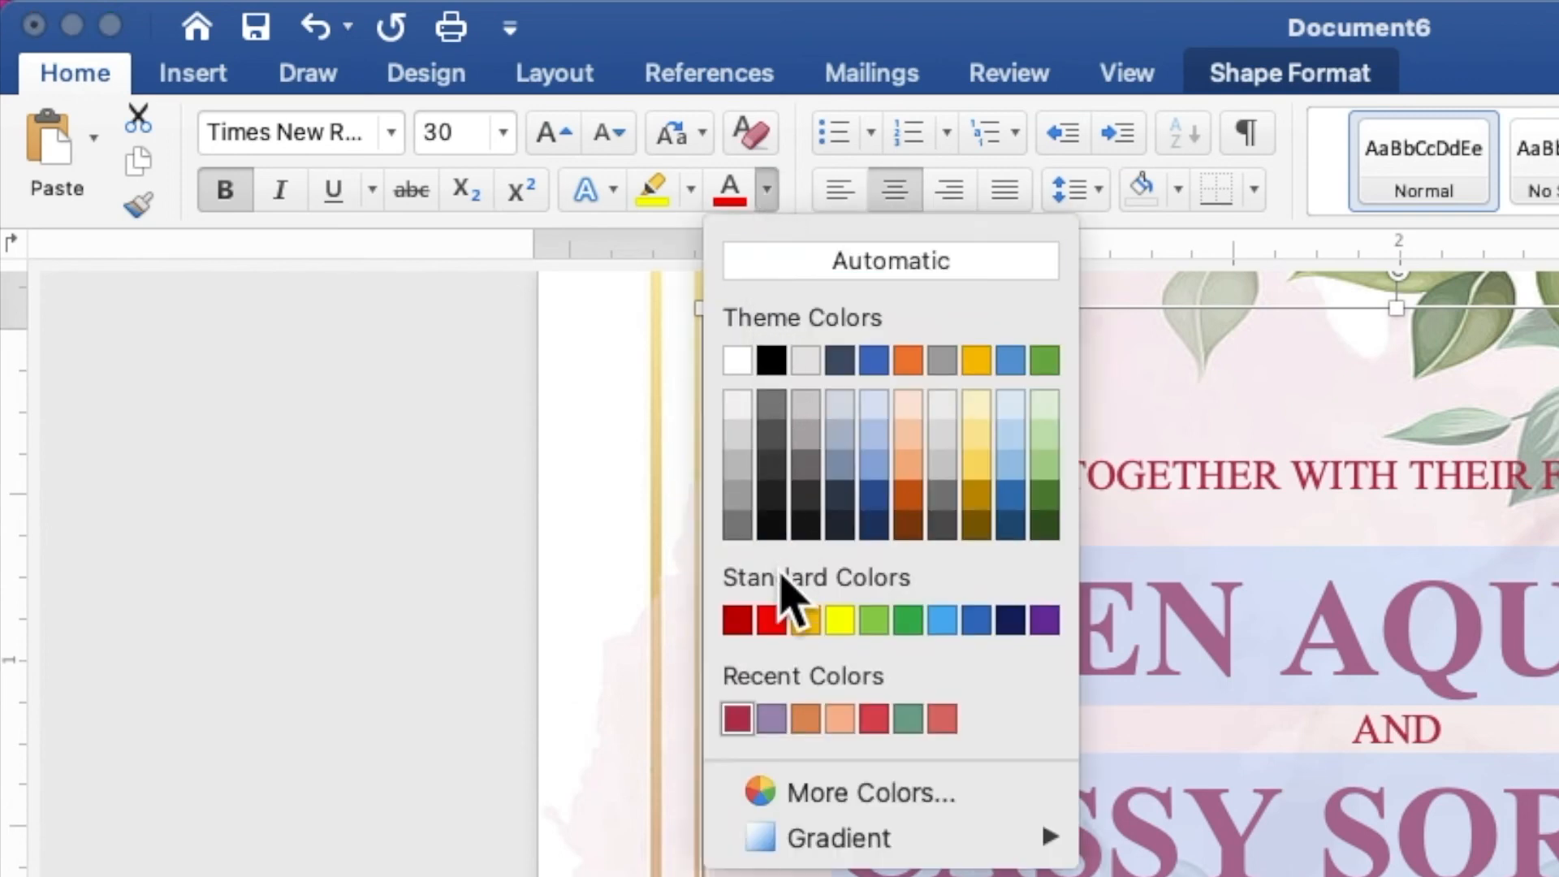
left_click(772, 718)
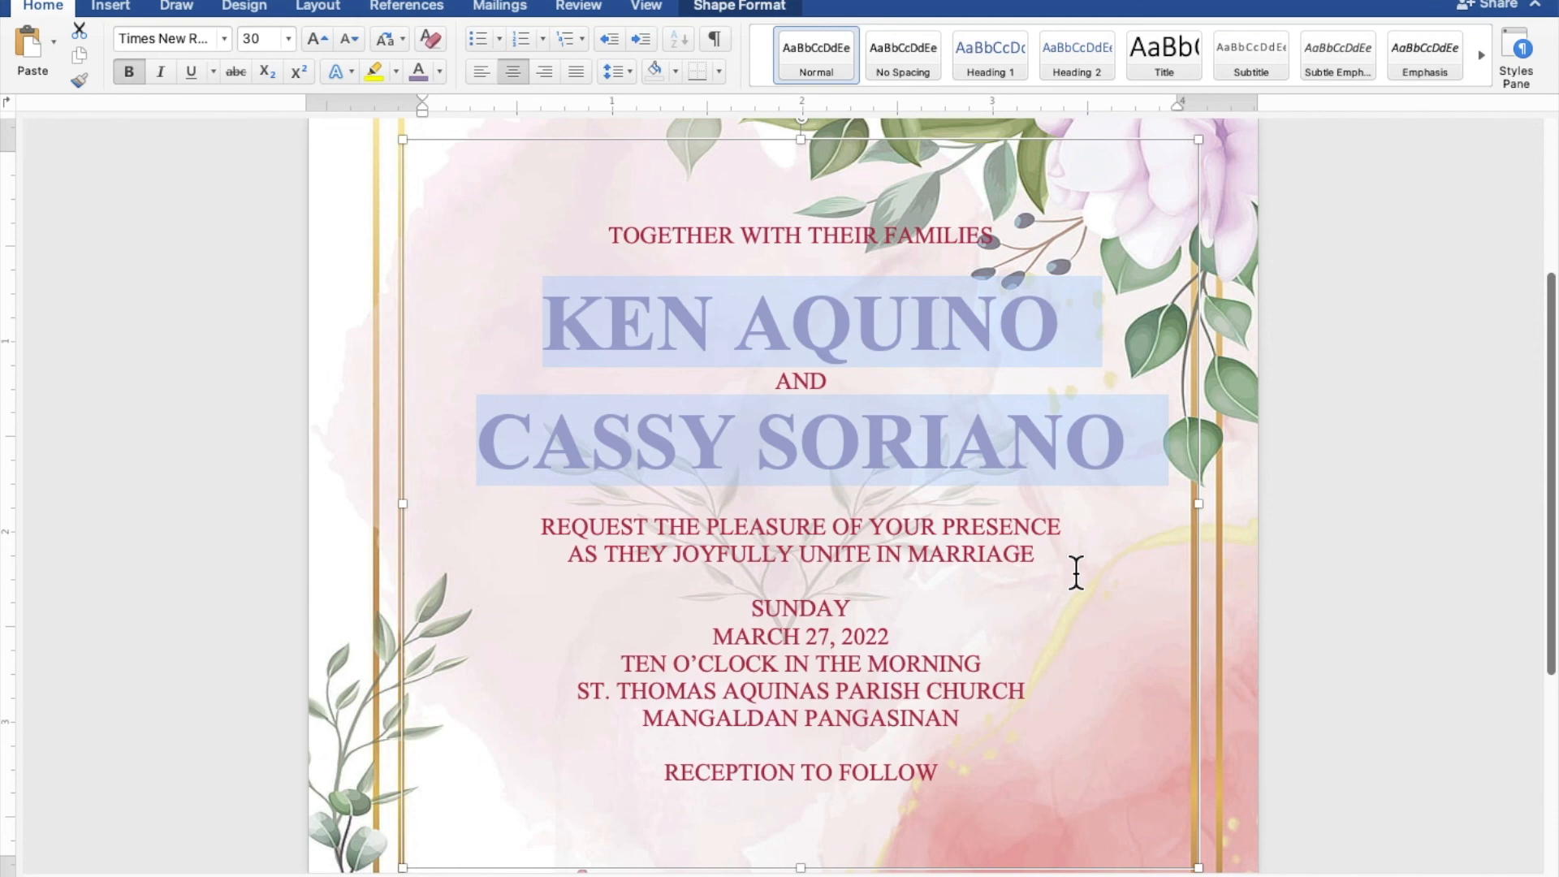
Extend the transparent text rectangle's lower edge down to just above the flowers at the foot of the page.
scroll(1076, 572, "down", 6)
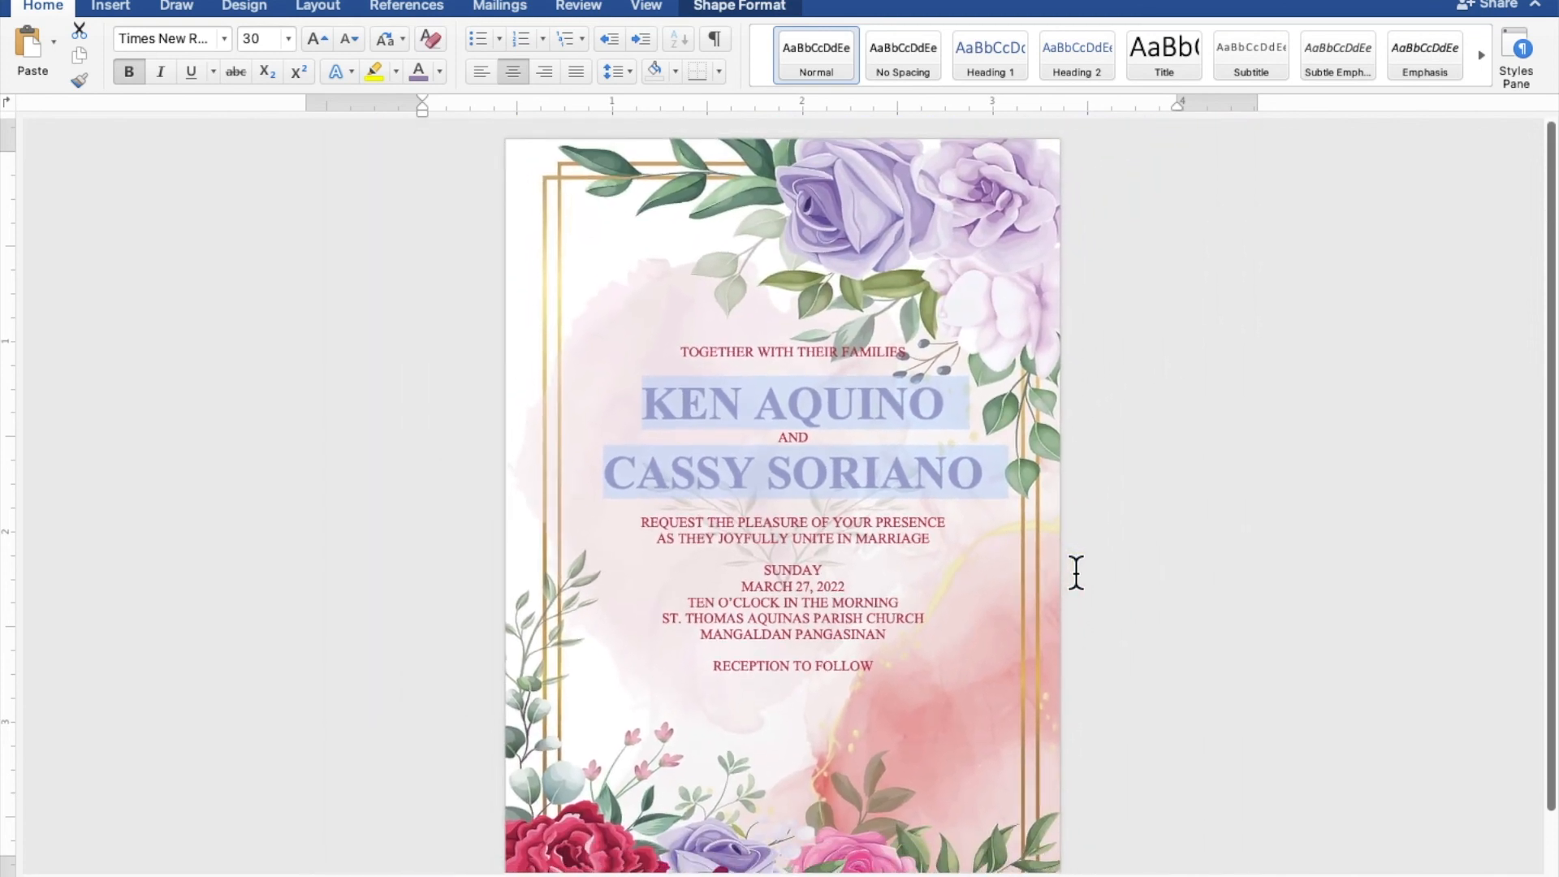
scroll(1075, 573, "down", 4)
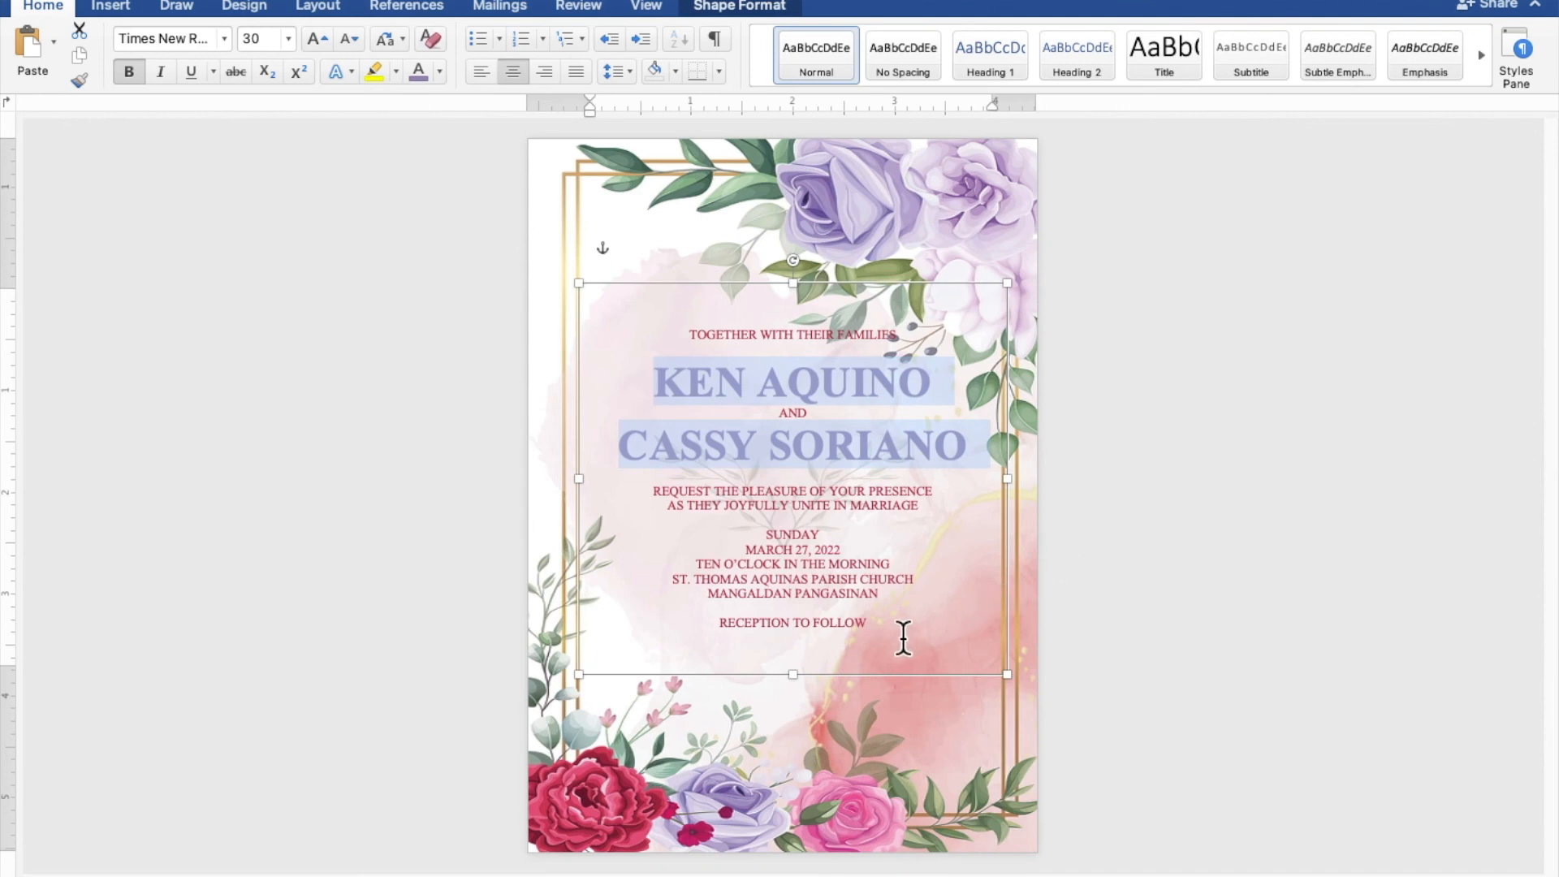
left_click_drag(793, 673, 797, 722)
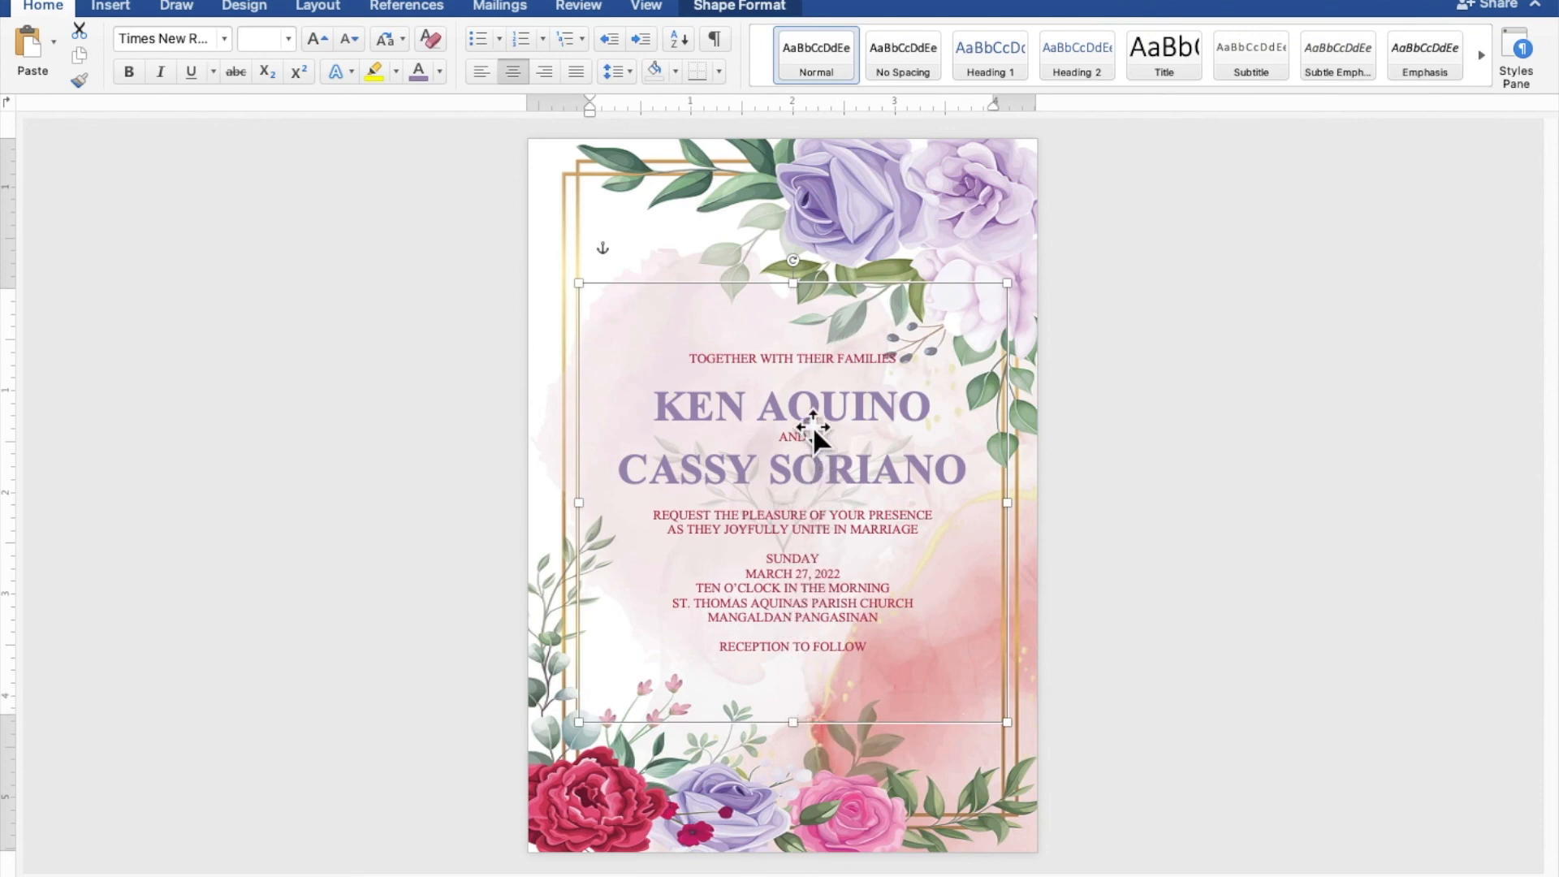
Add an extra blank line above and below the couple's names, and lower the text rectangle's upper edge to shift the wording down.
left_click(811, 374)
key("Return")
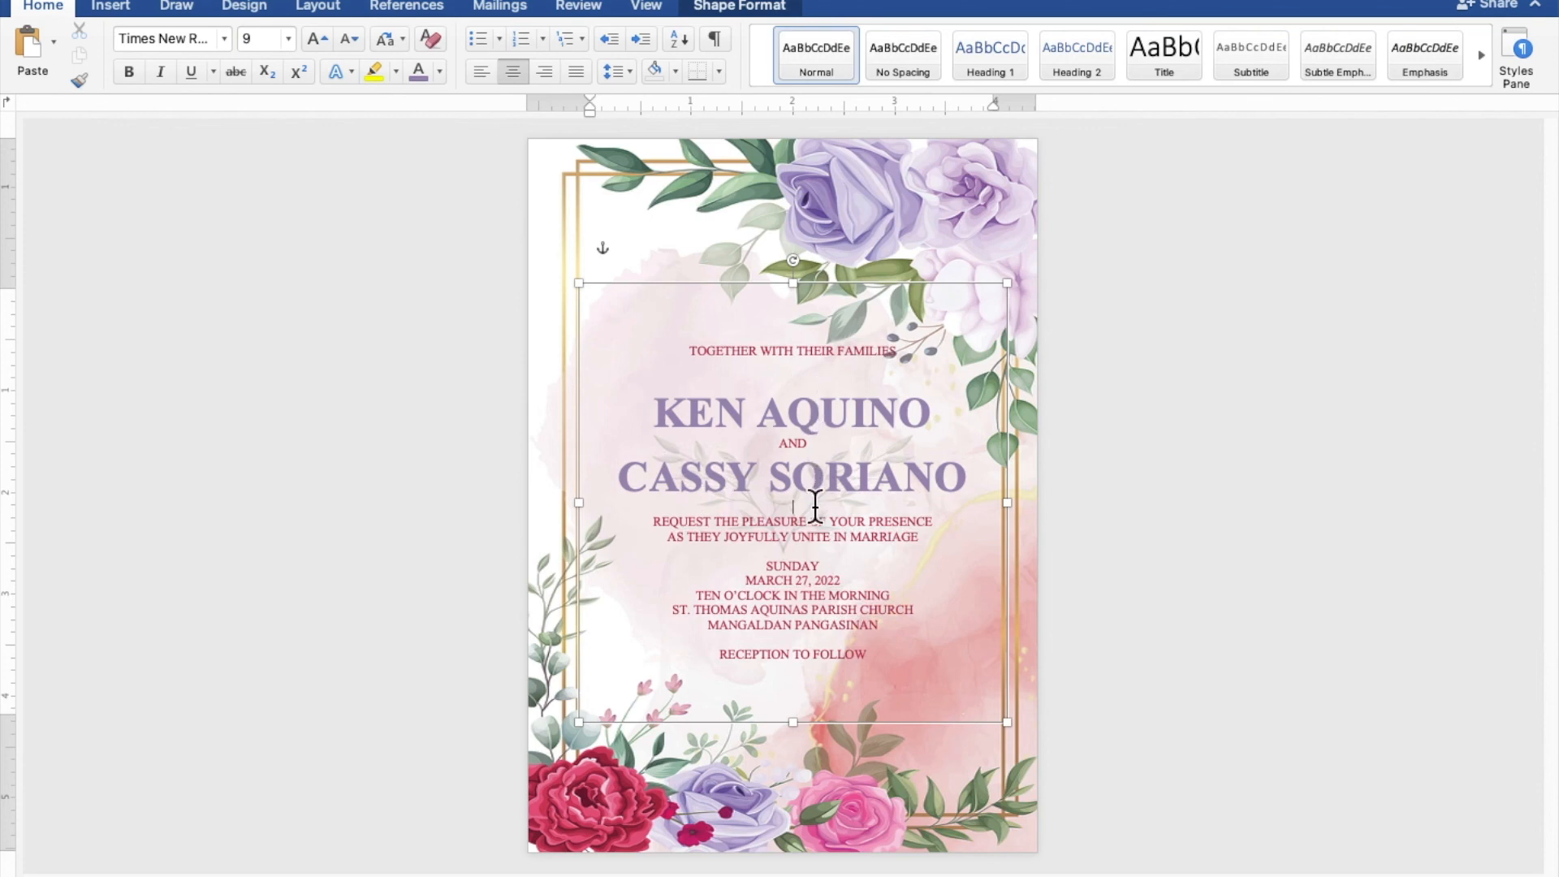
key("Return")
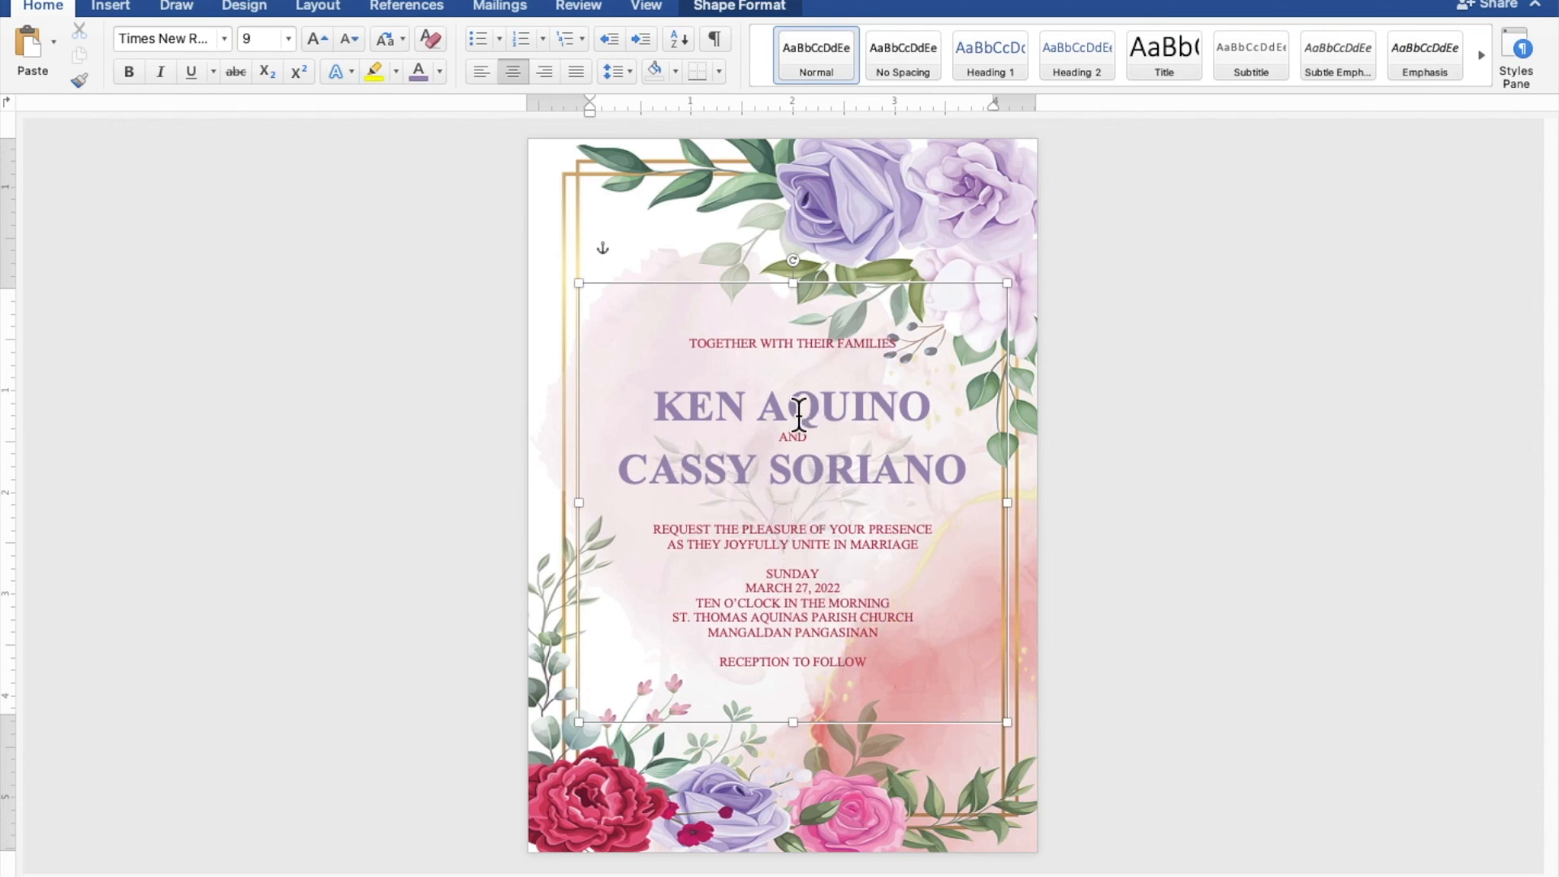
left_click_drag(794, 284, 798, 338)
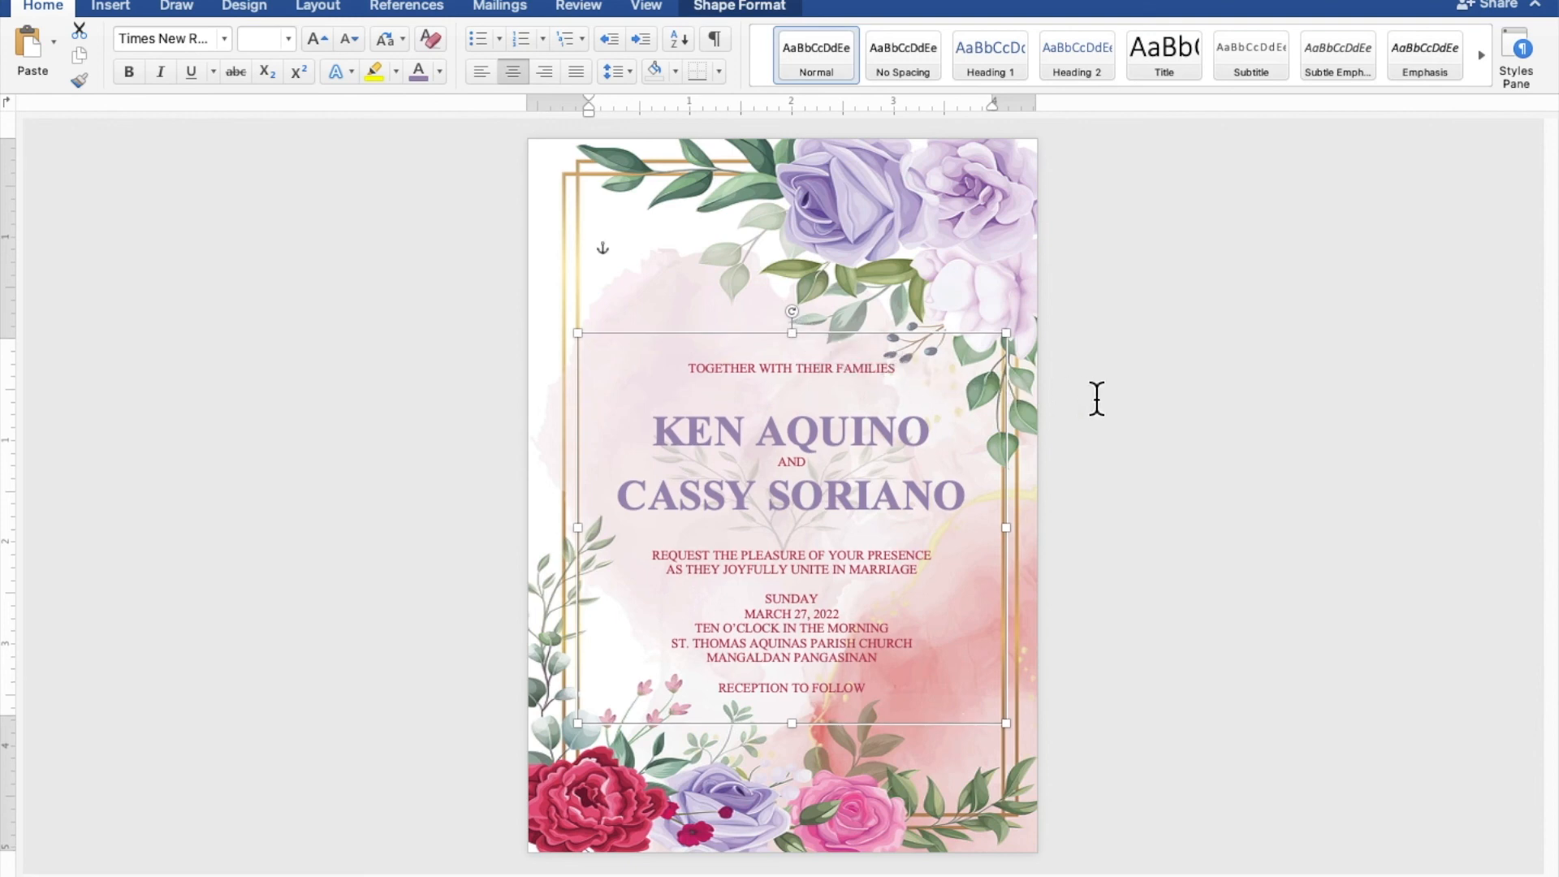
left_click(1371, 413)
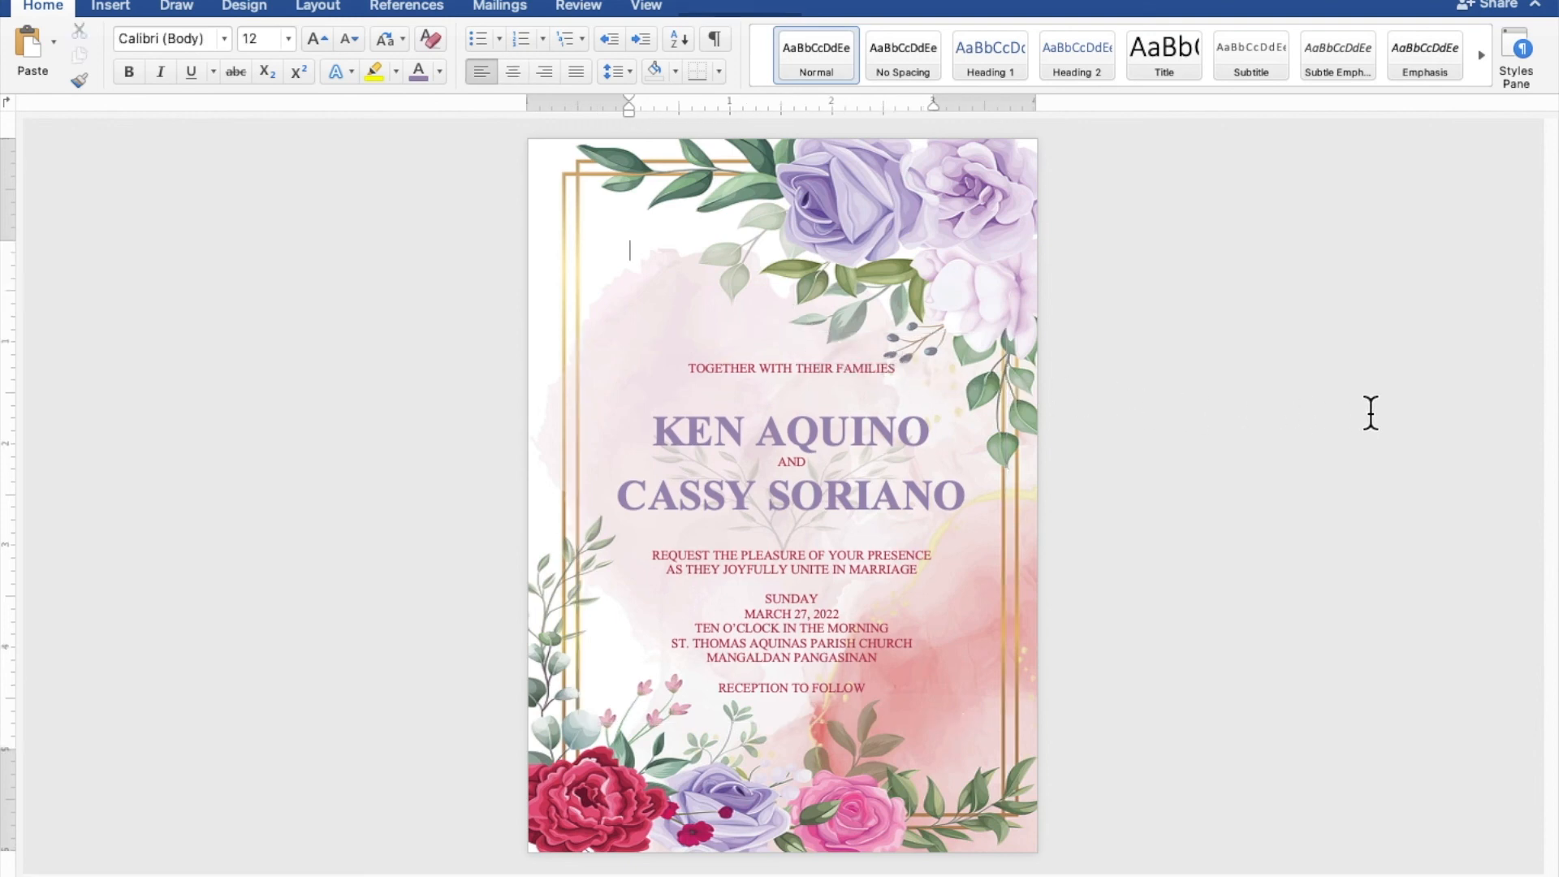